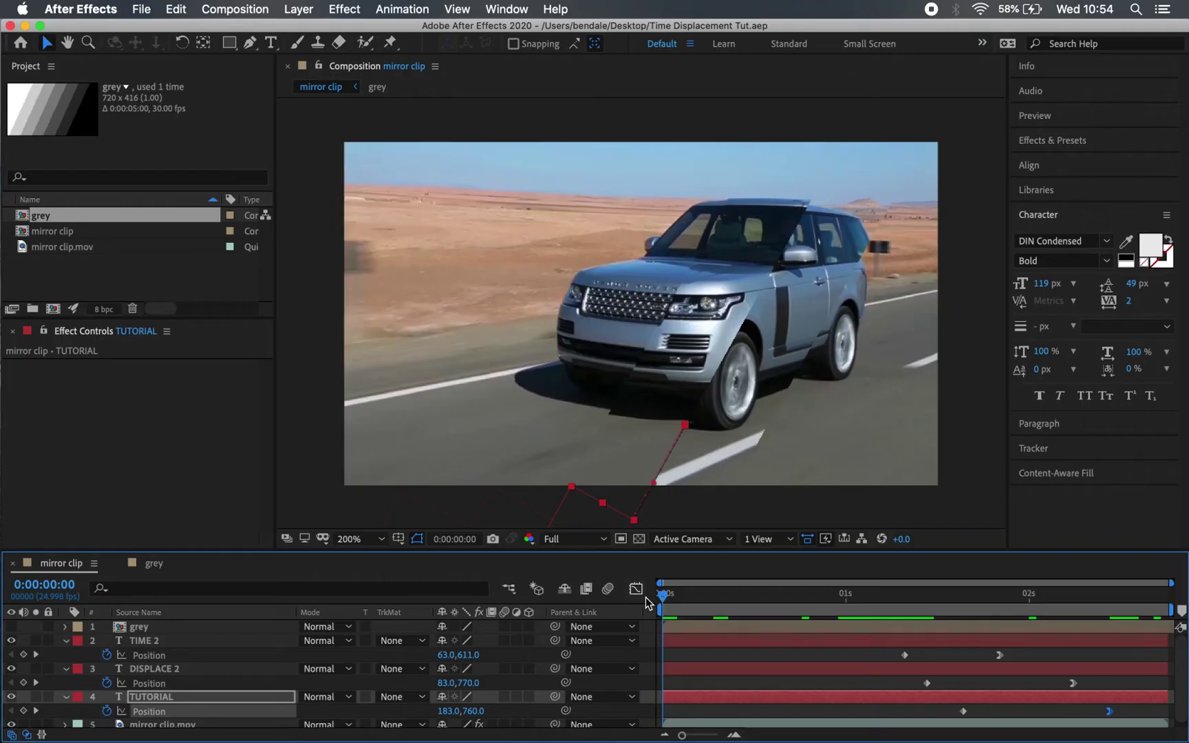
key(space)
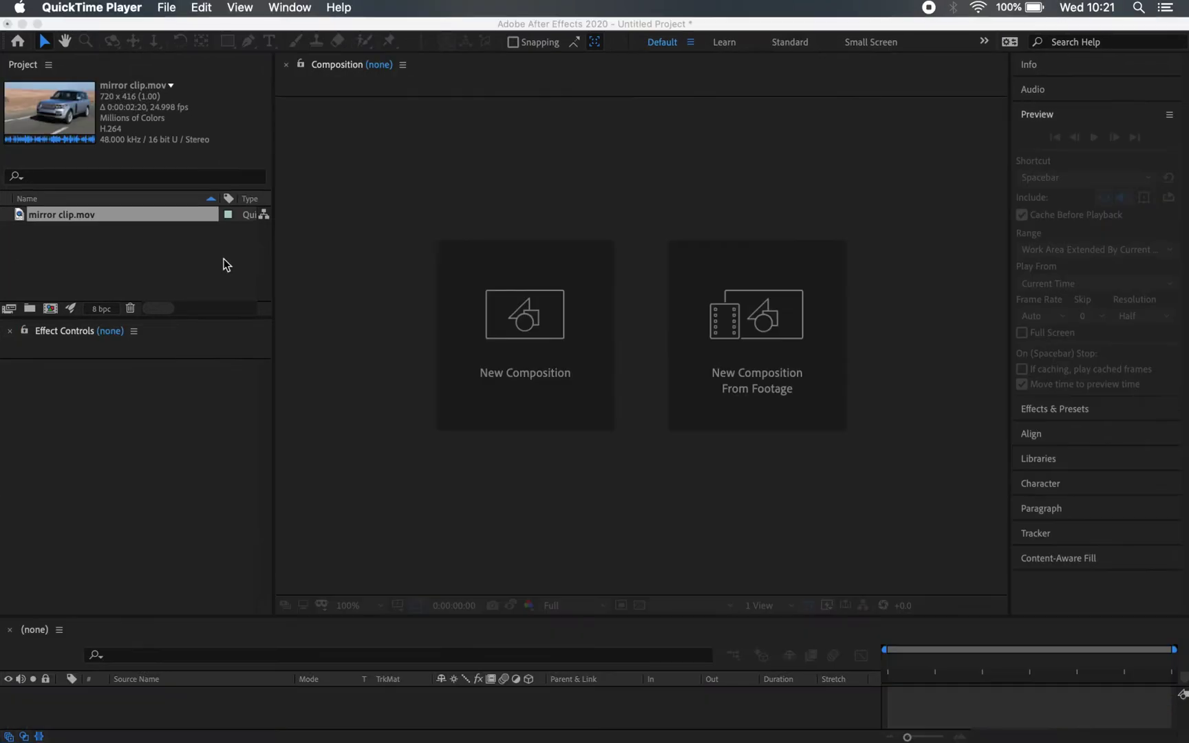
Step: Stop the preview and switch to the untitled project holding only mirror clip.mov, leaving the Effect menu unused
click(225, 263)
click(342, 7)
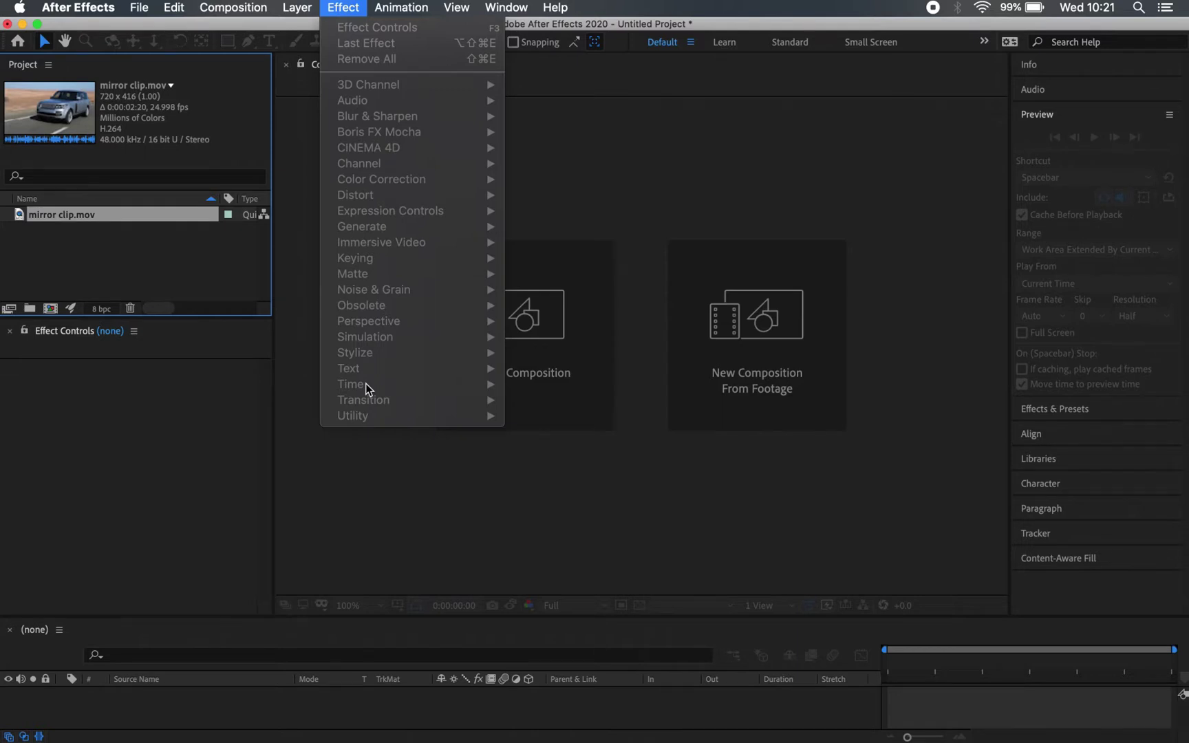
click(66, 252)
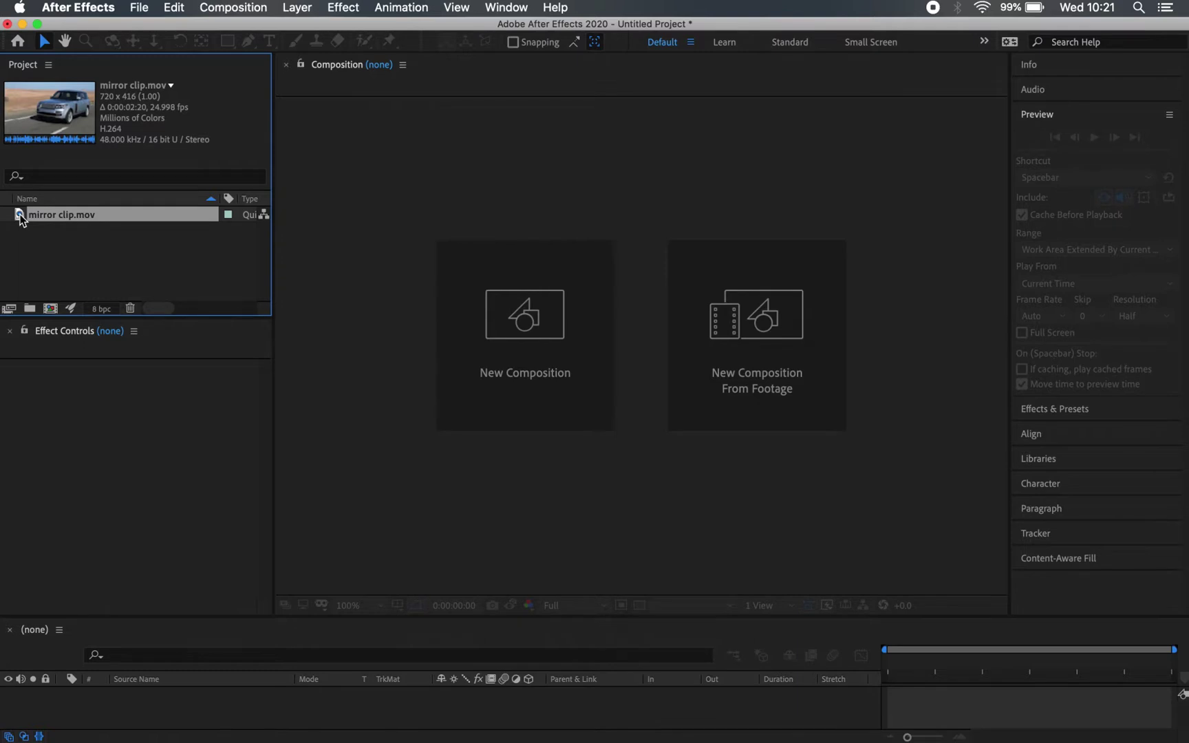
double_click(20, 216)
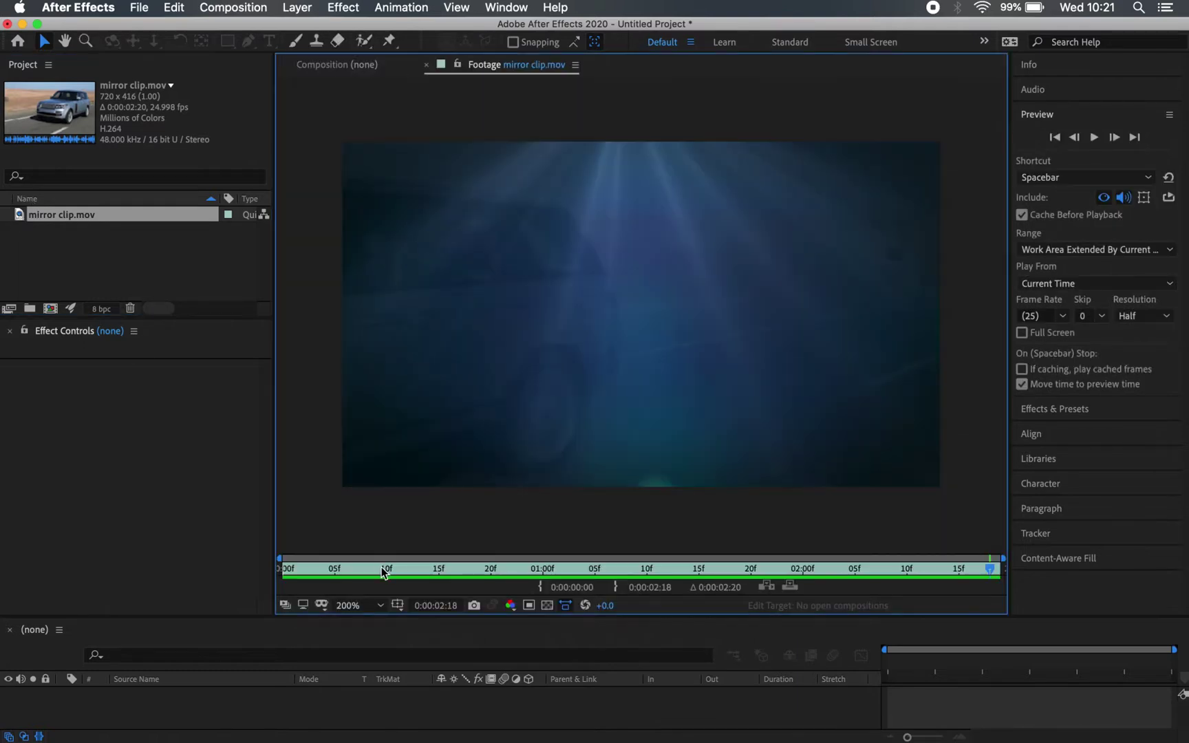
drag(347, 570, 741, 584)
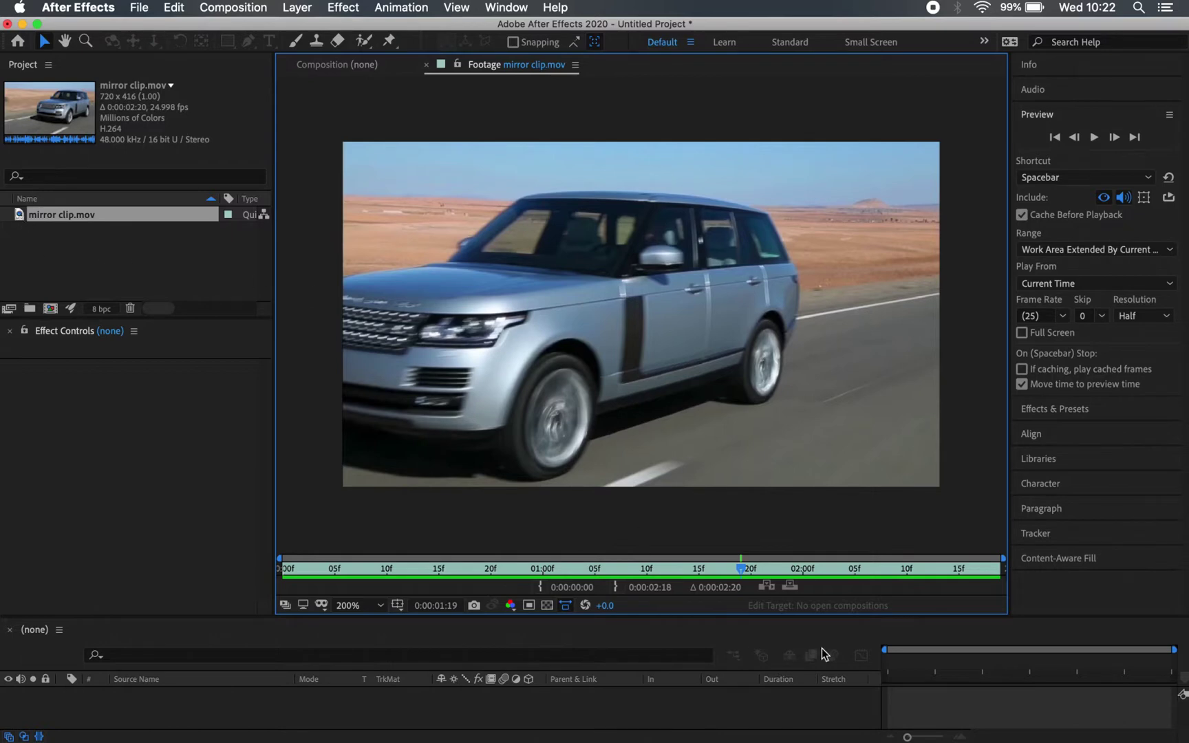
drag(796, 568, 604, 556)
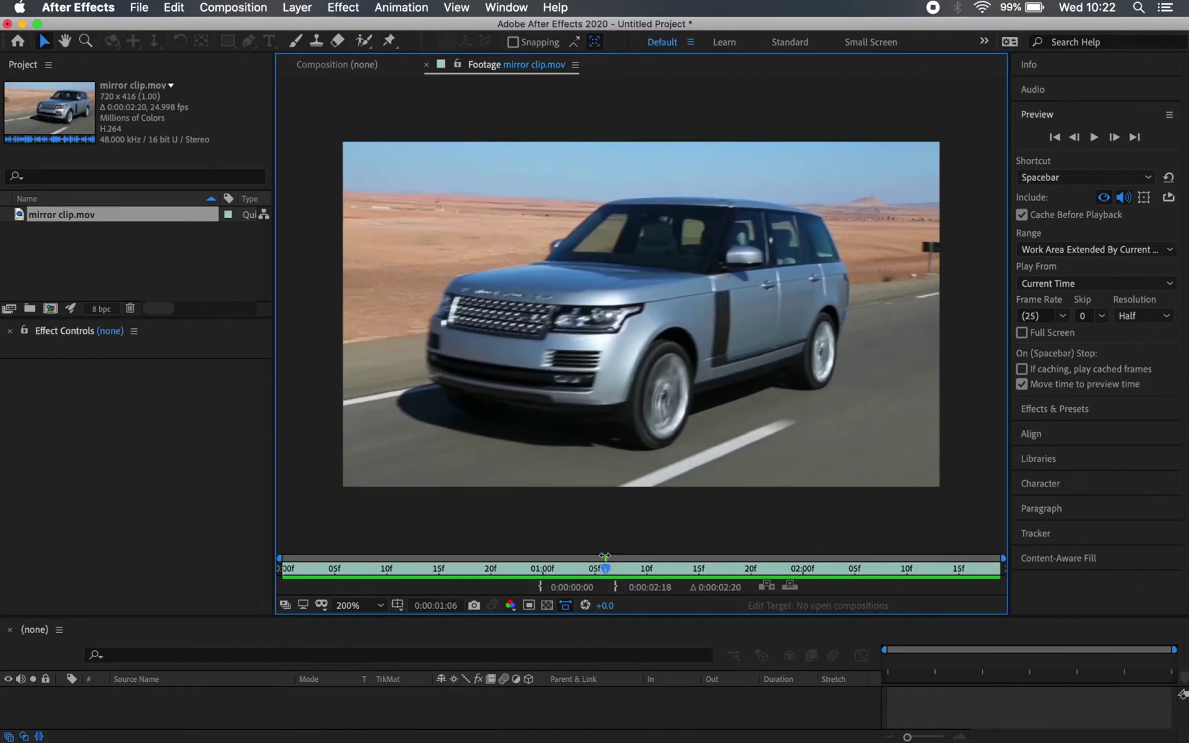
Step: Build a 720 x 416, 0:00:02:20 mirror clip comp from mirror clip.mov, scrub it, and hide the In/Out columns
click(426, 65)
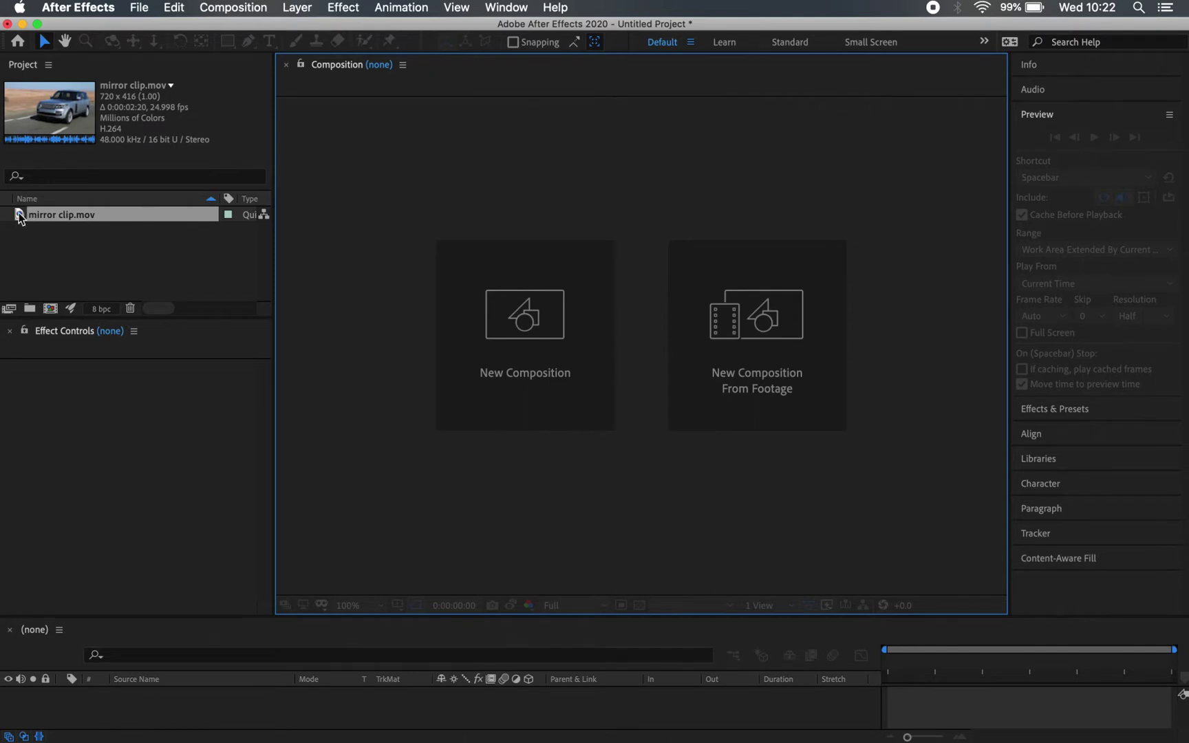
drag(19, 217, 554, 335)
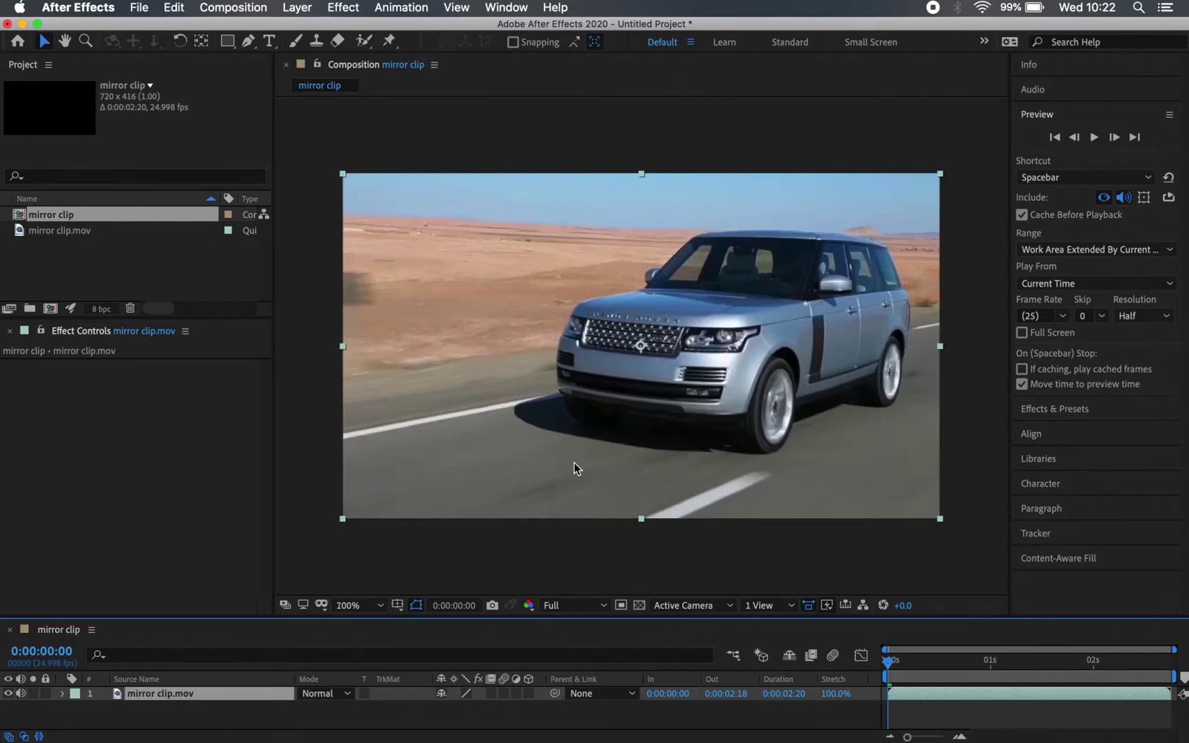
drag(924, 665, 974, 664)
click(39, 736)
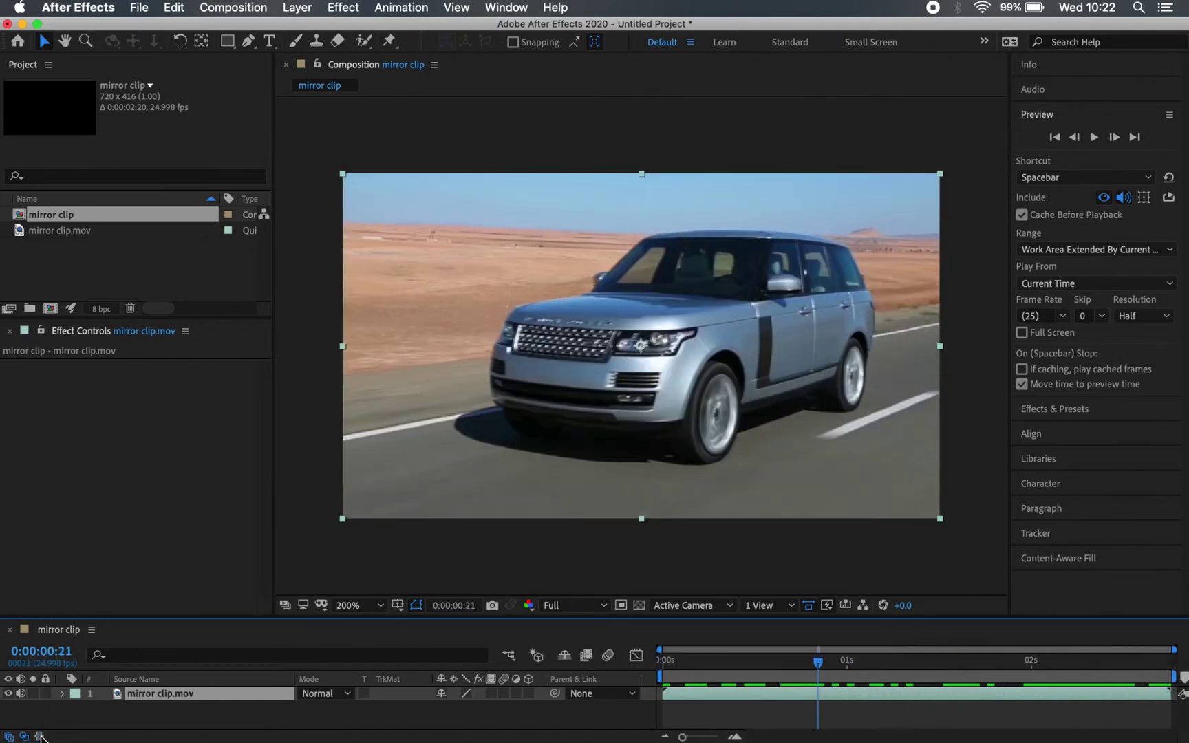
click(337, 13)
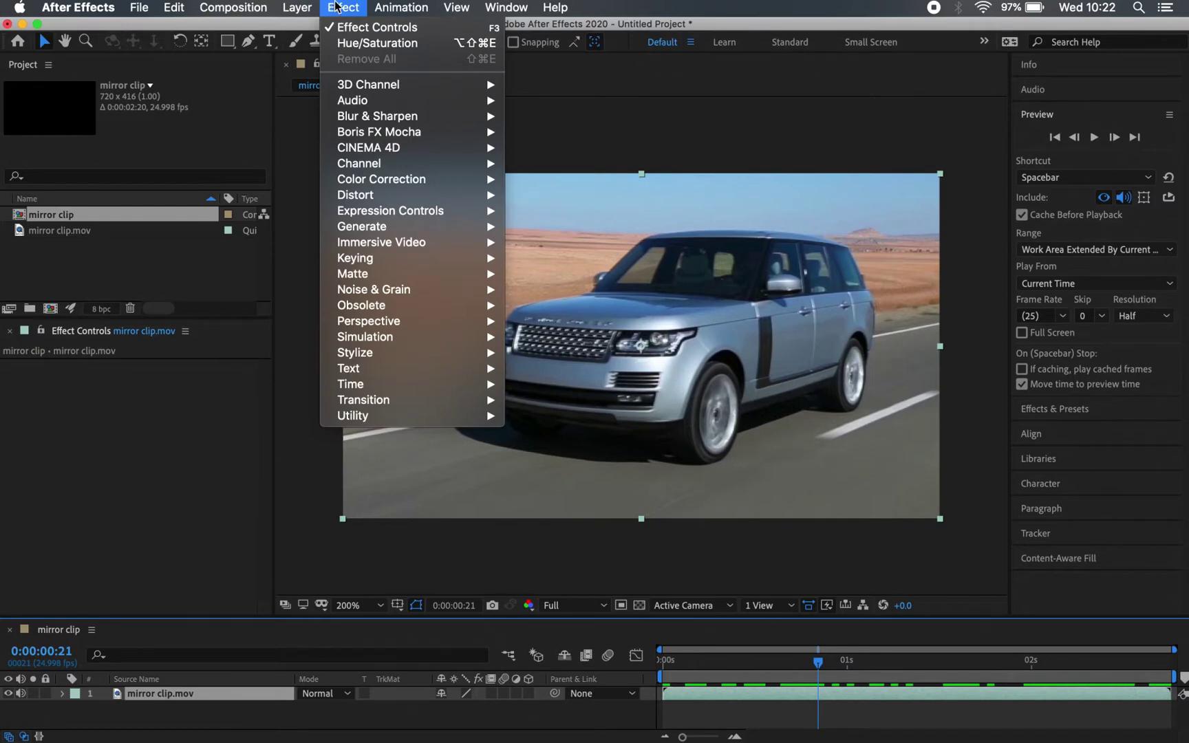
Step: Apply Time > Time Displacement to mirror clip.mov, using the layer itself as map at 1.0 max displacement
mouse_move(388, 386)
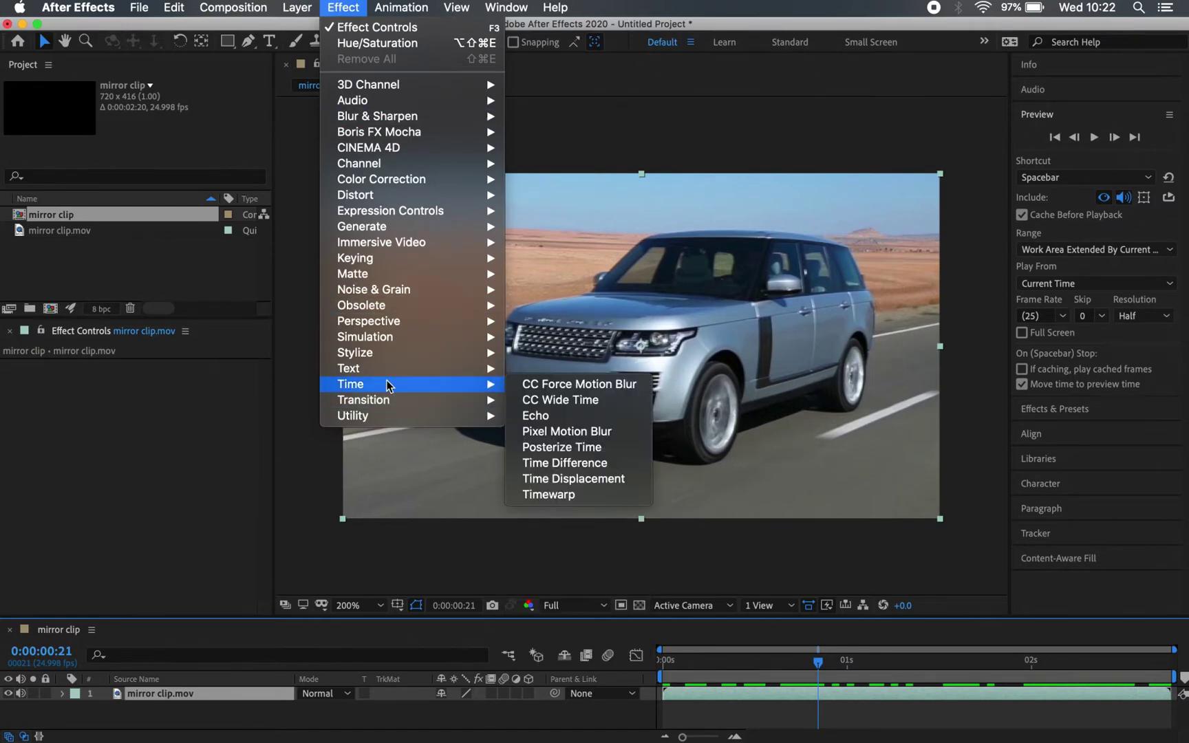
click(556, 480)
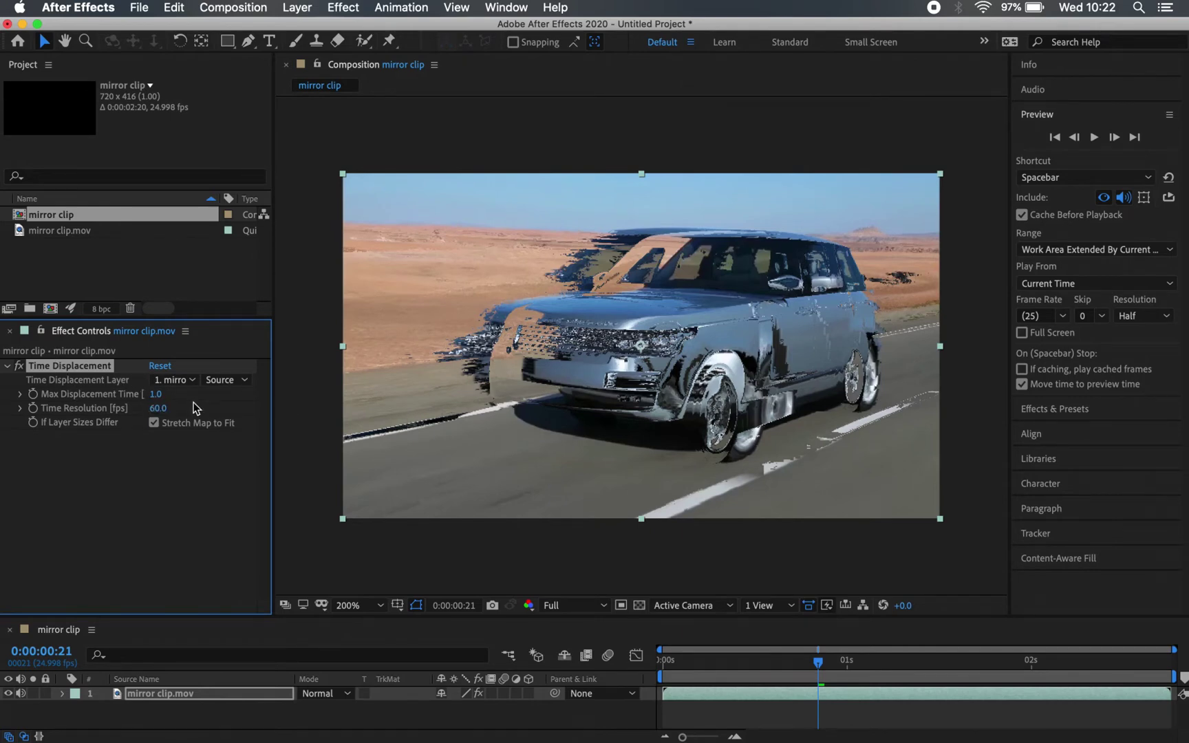
click(117, 264)
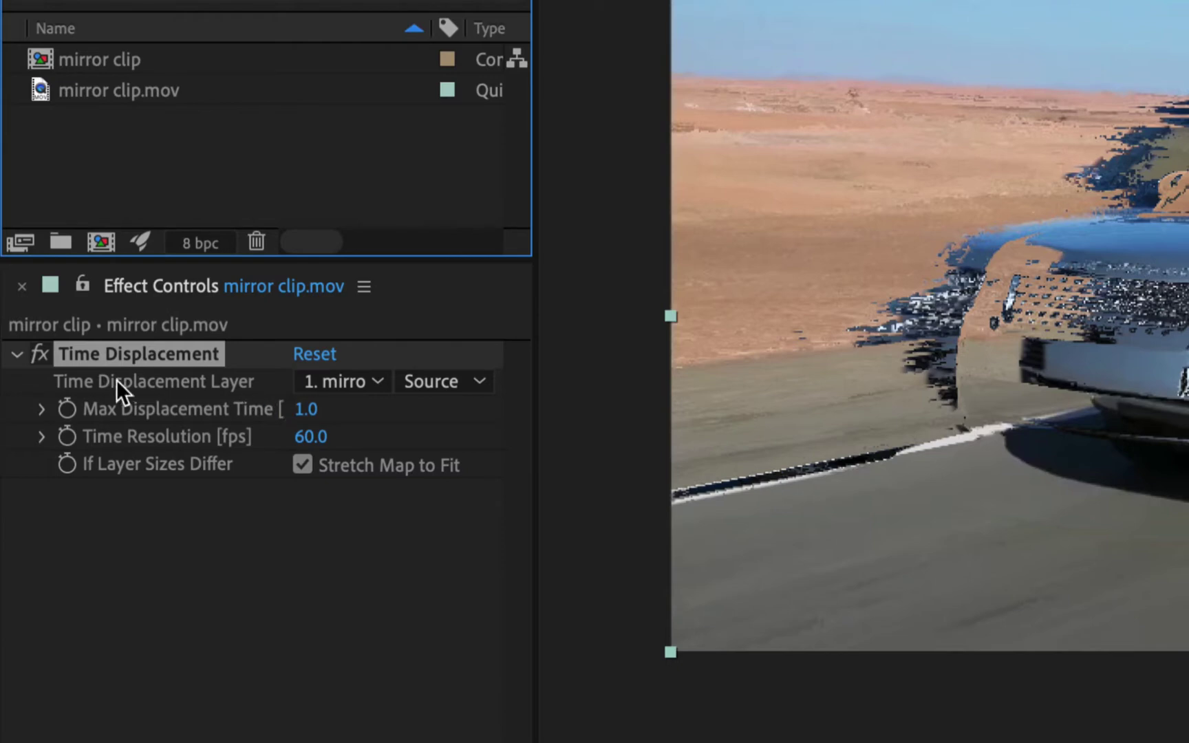
click(117, 380)
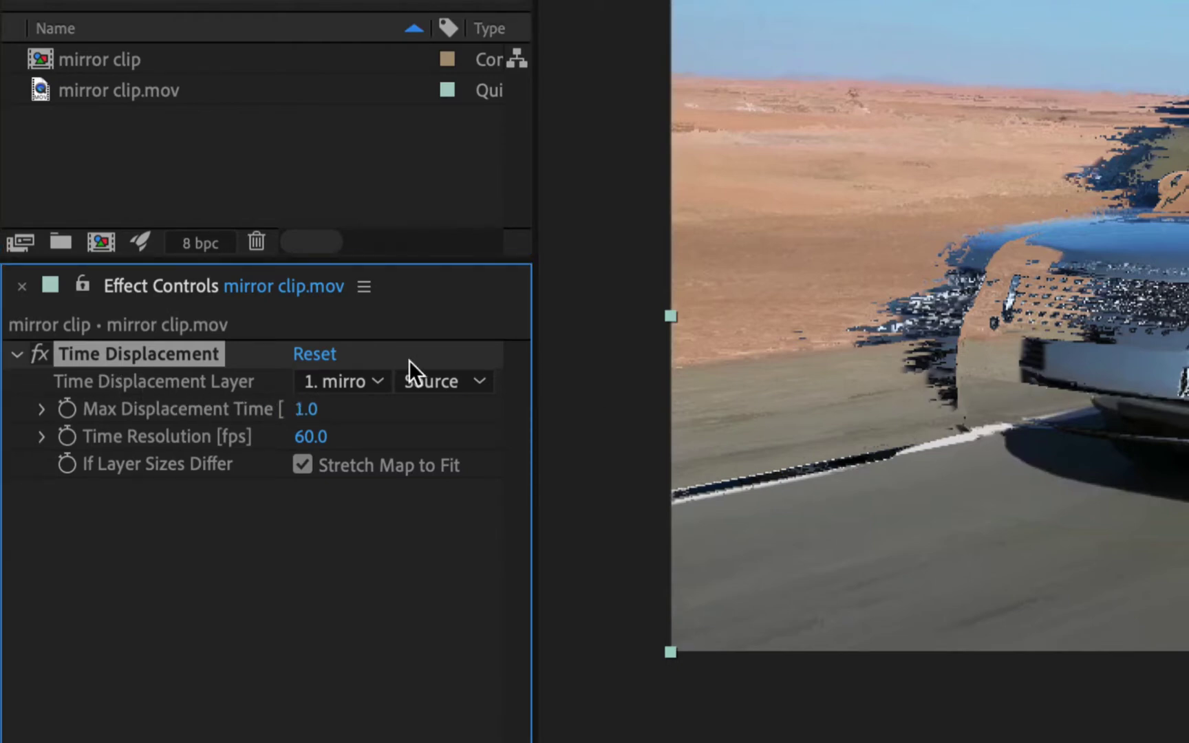
click(331, 387)
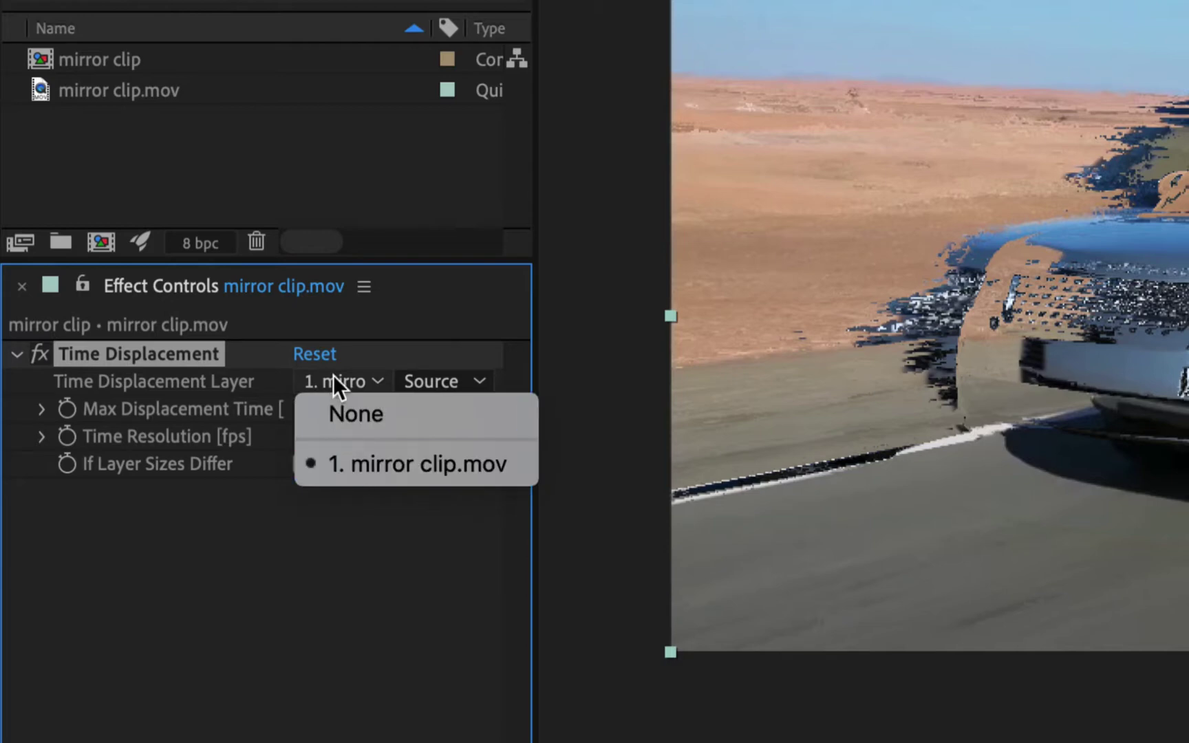
click(333, 375)
click(331, 389)
click(361, 567)
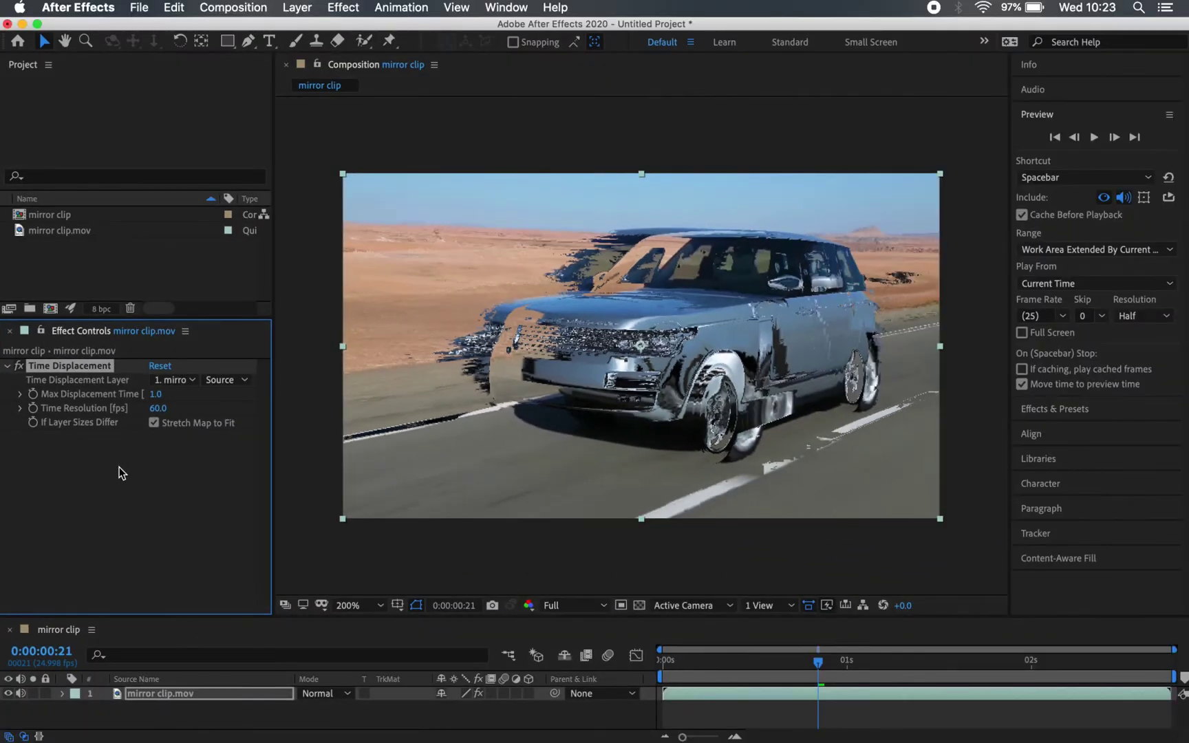
click(115, 255)
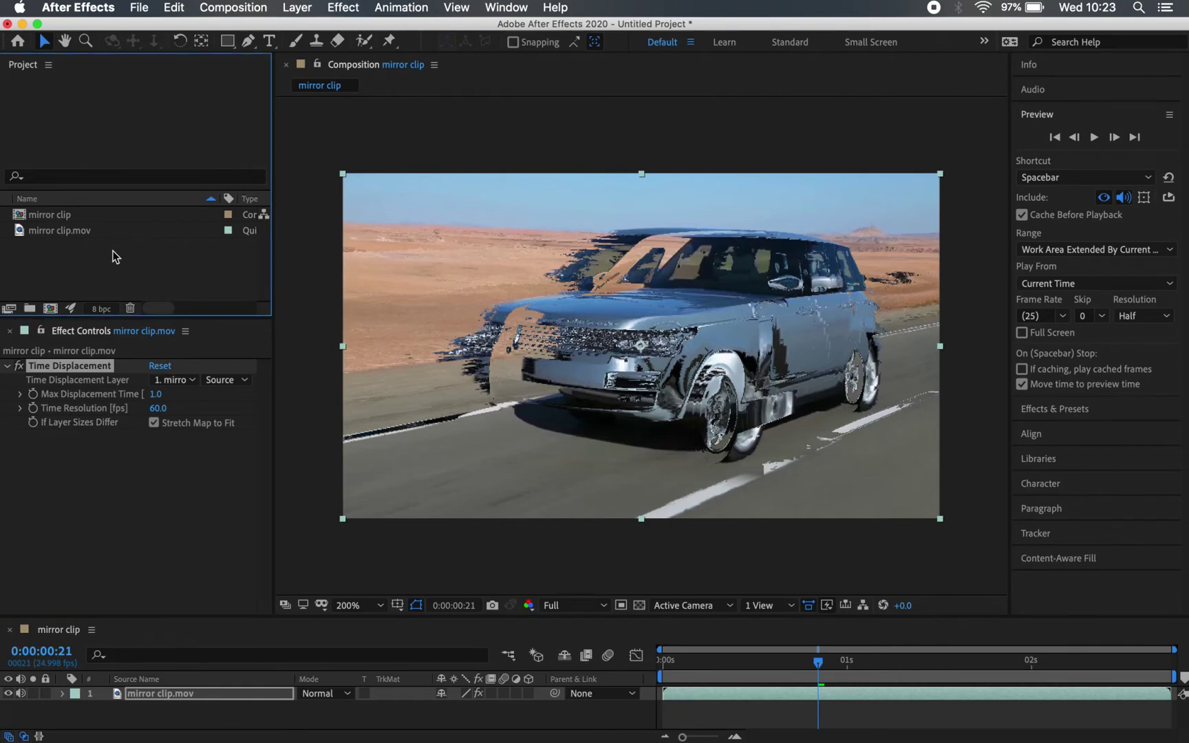
click(77, 232)
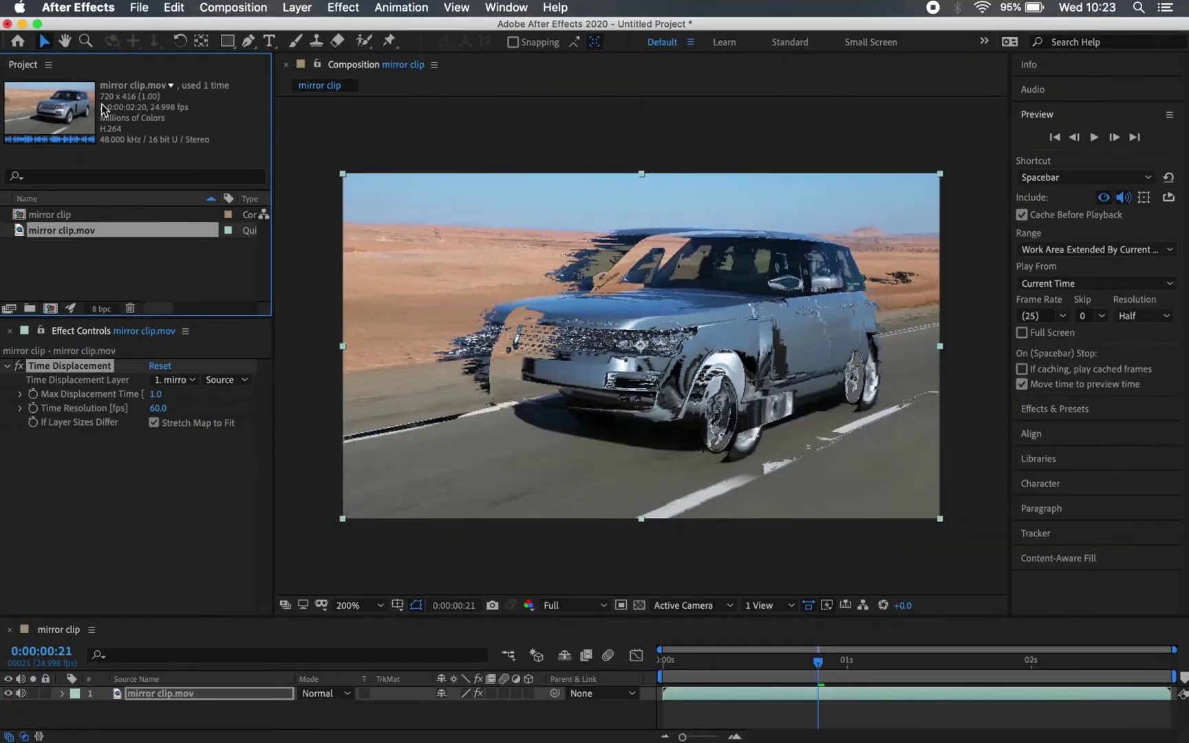
Step: Start a new composition sized 720 x 416 with aspect ratio locking turned off
click(219, 11)
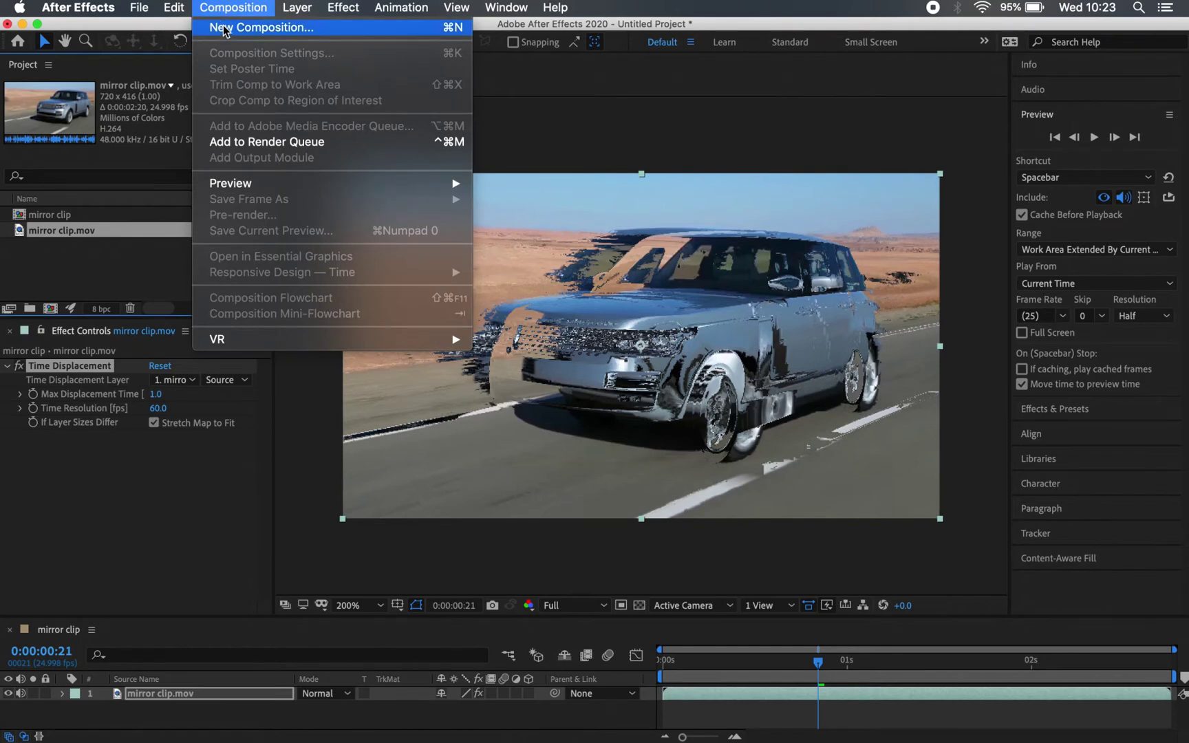
click(225, 28)
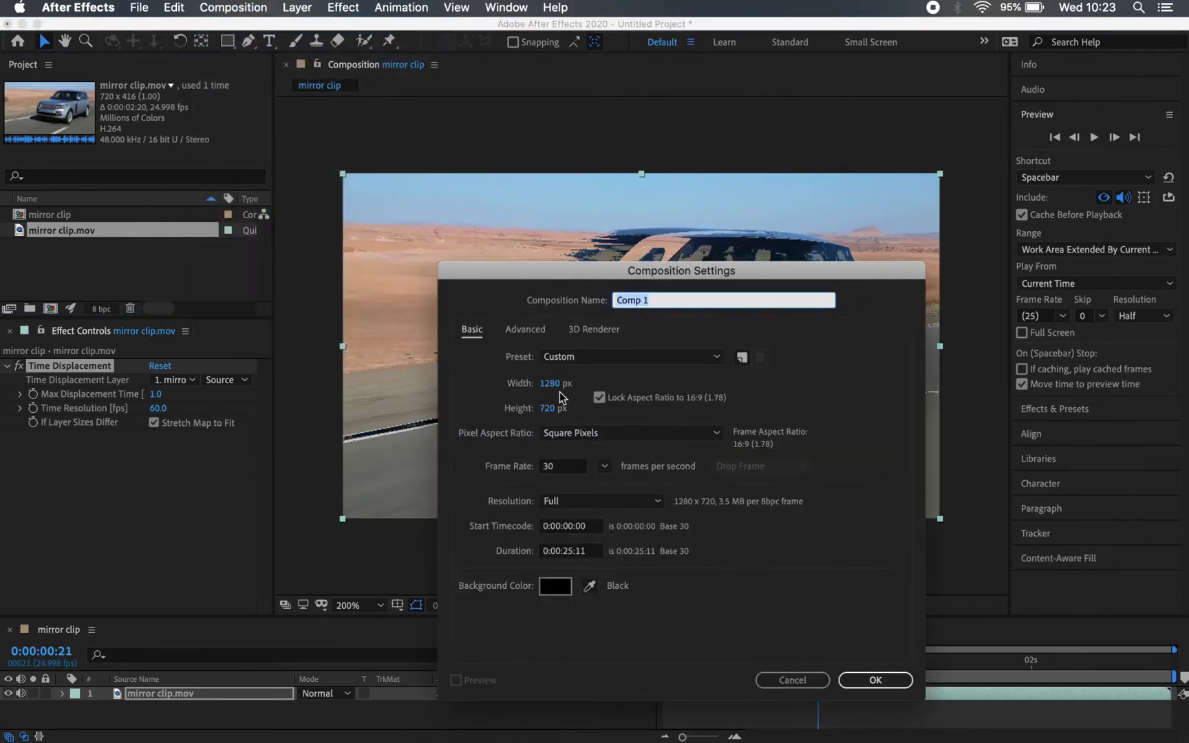
click(557, 388)
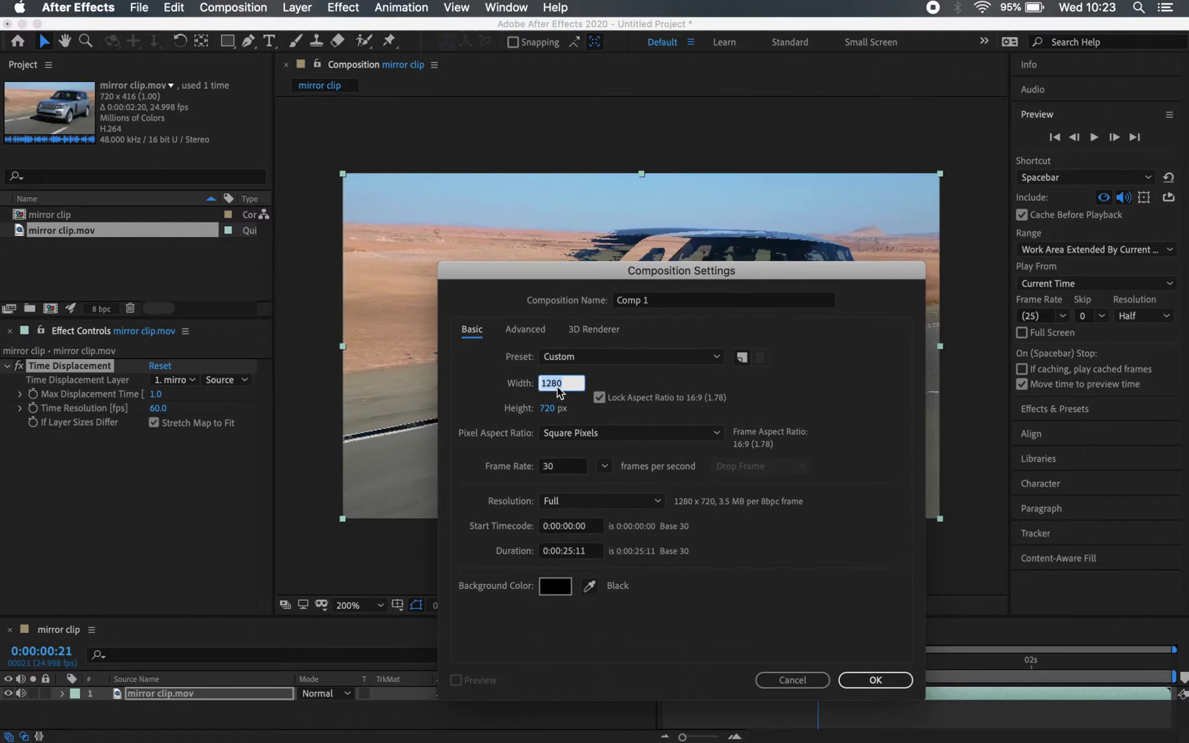
text(720)
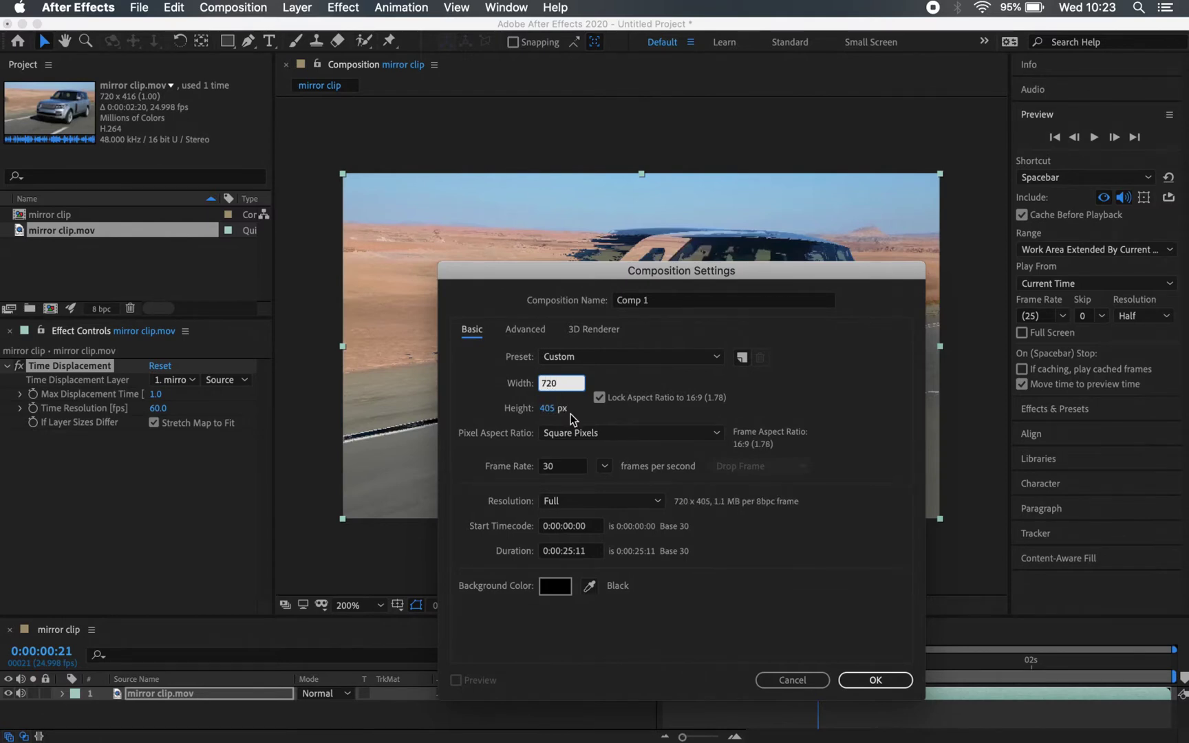
click(599, 397)
click(548, 409)
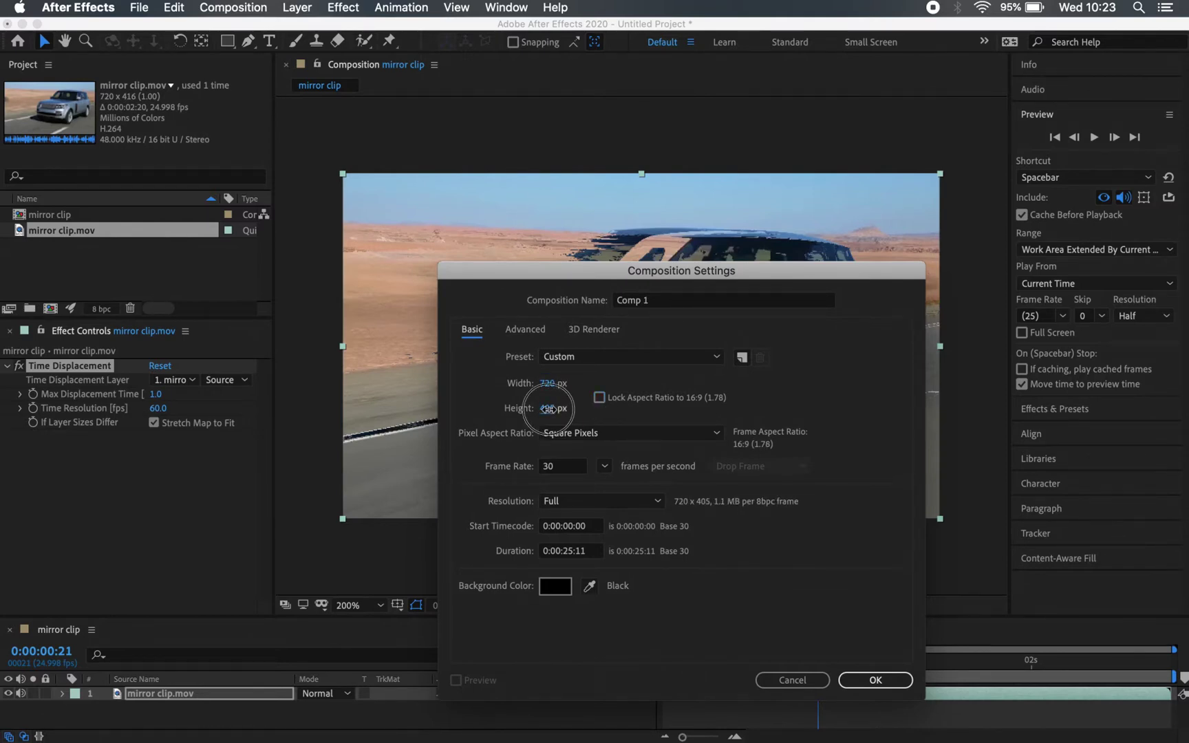
text(416)
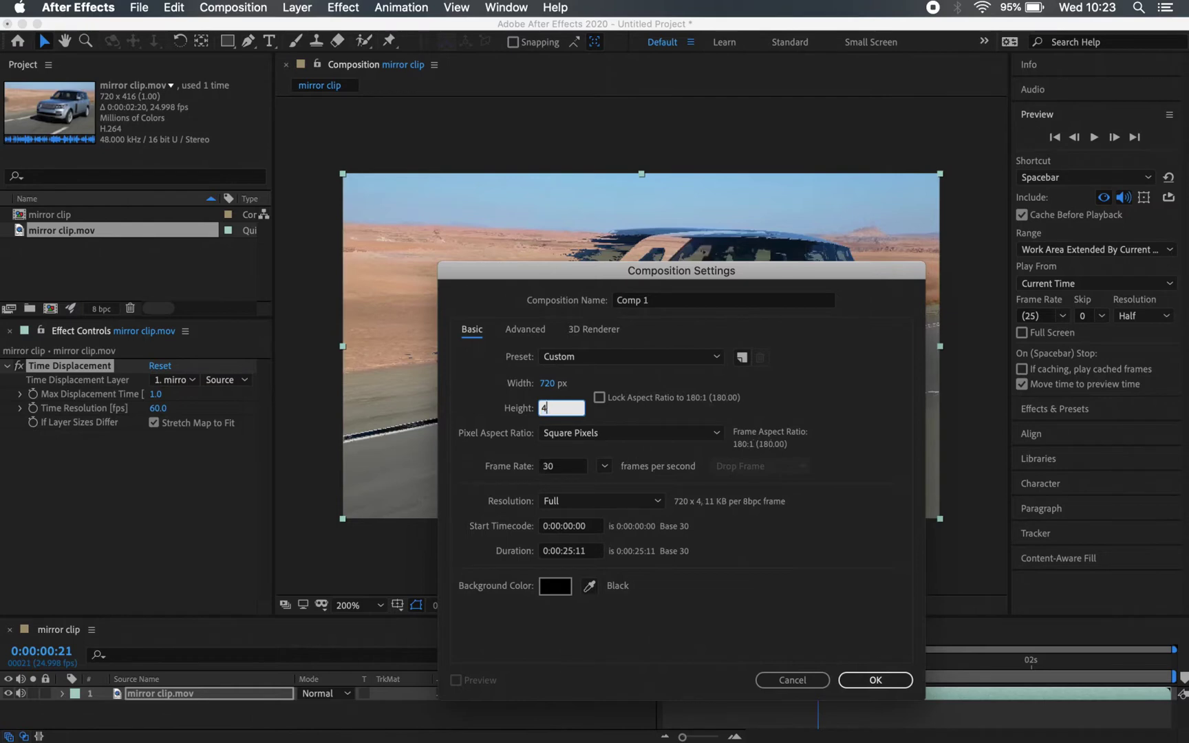
click(798, 402)
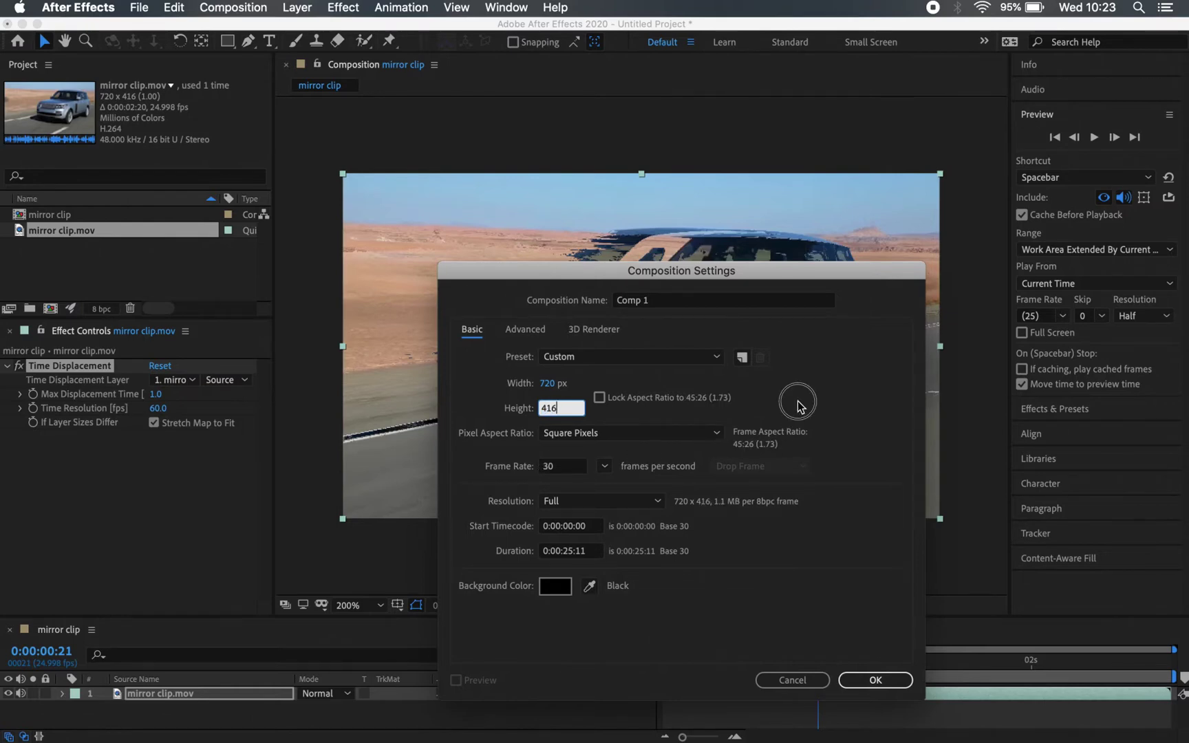
Step: Name the composition grey, set its duration to 0:00:05:00, and confirm it
click(669, 302)
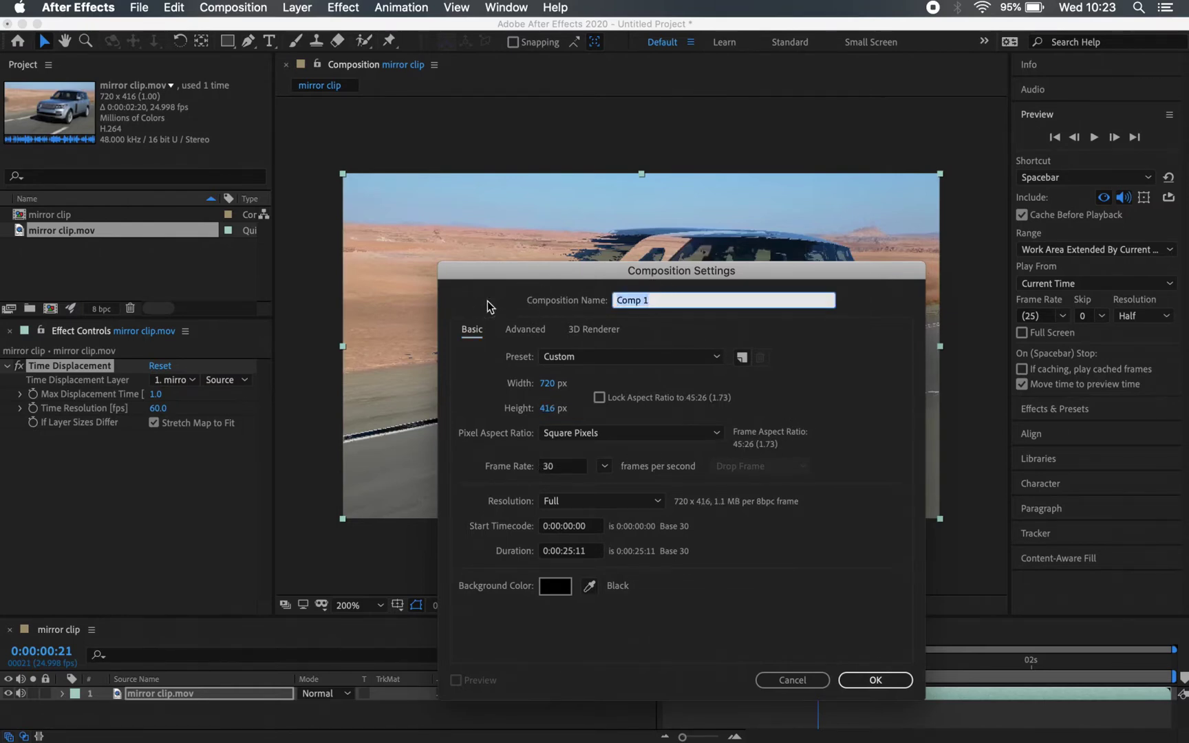
text(grey)
click(569, 553)
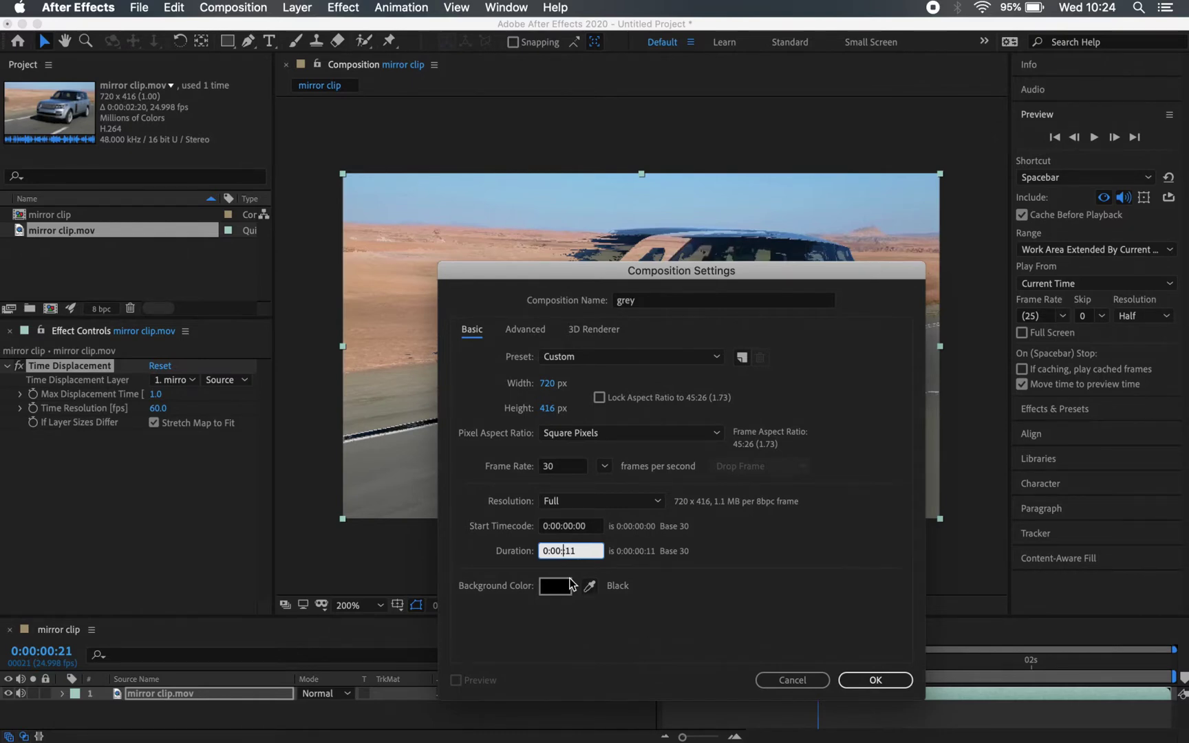
text(05:)
click(589, 551)
key(BackSpace)
key(BackSpace)
text(00)
click(701, 596)
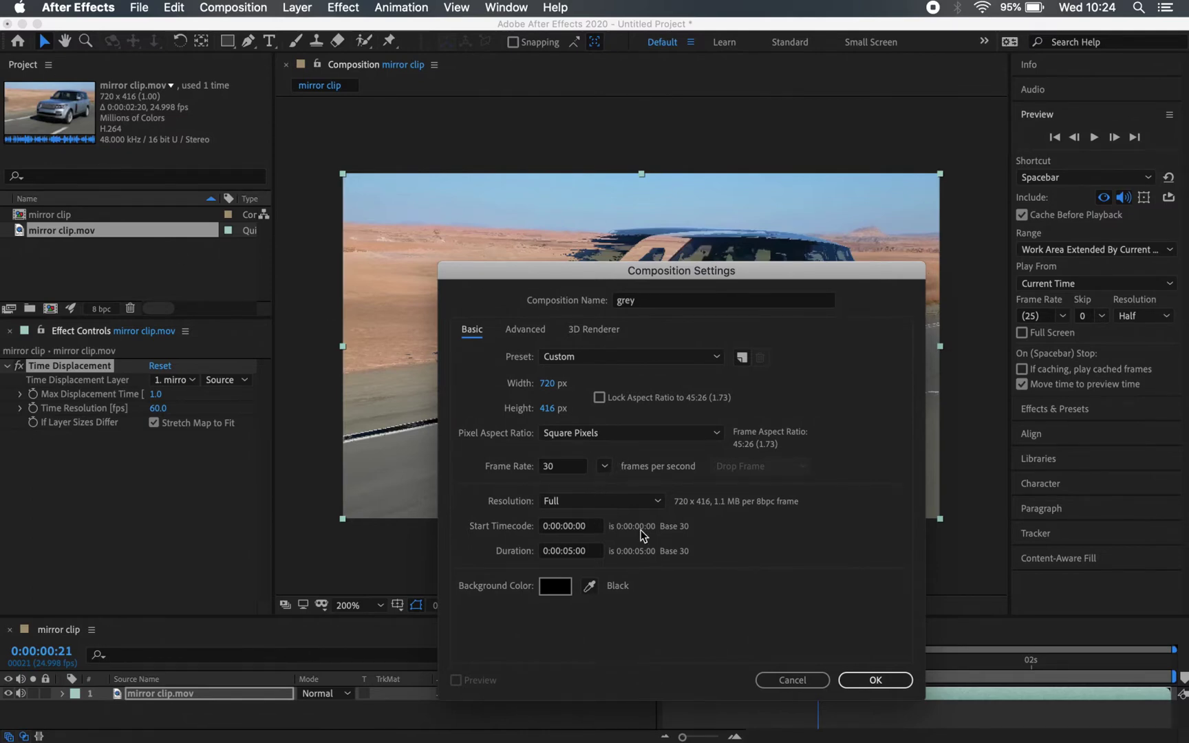
click(875, 680)
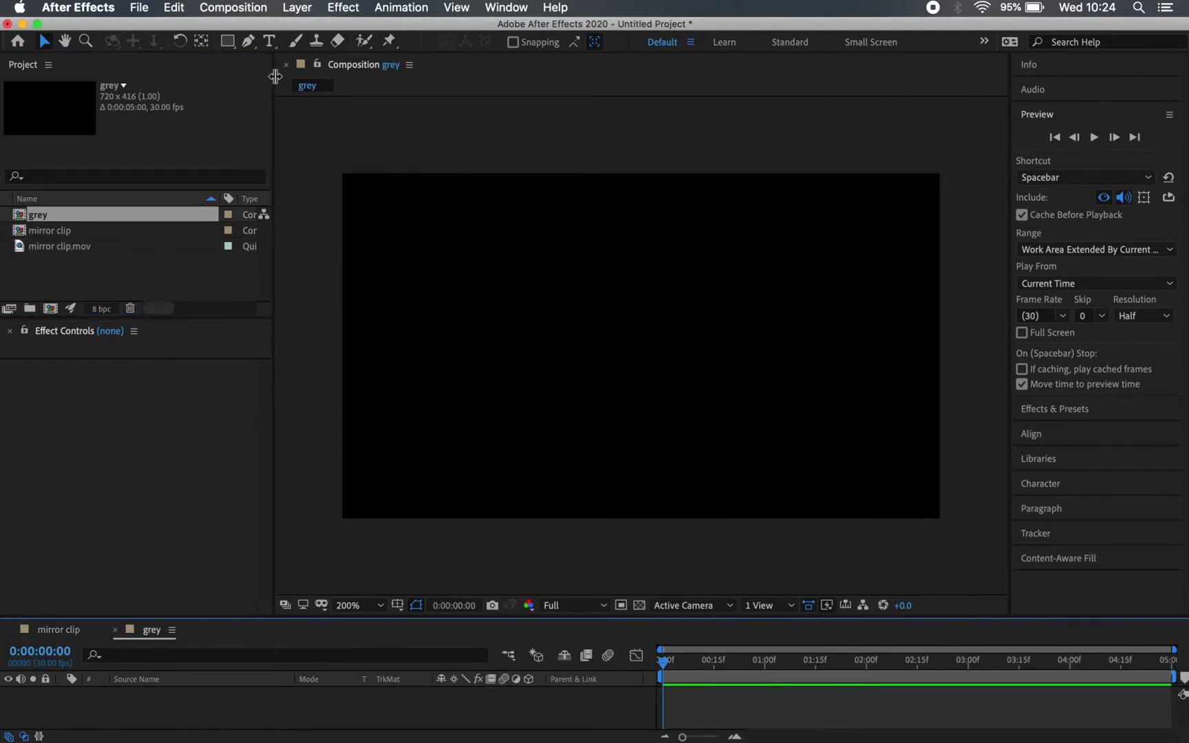
Step: Draw a rectangle shape layer covering the whole grey comp frame
mouse_move(227, 41)
mouse_down()
mouse_move(294, 58)
mouse_move(296, 43)
mouse_up()
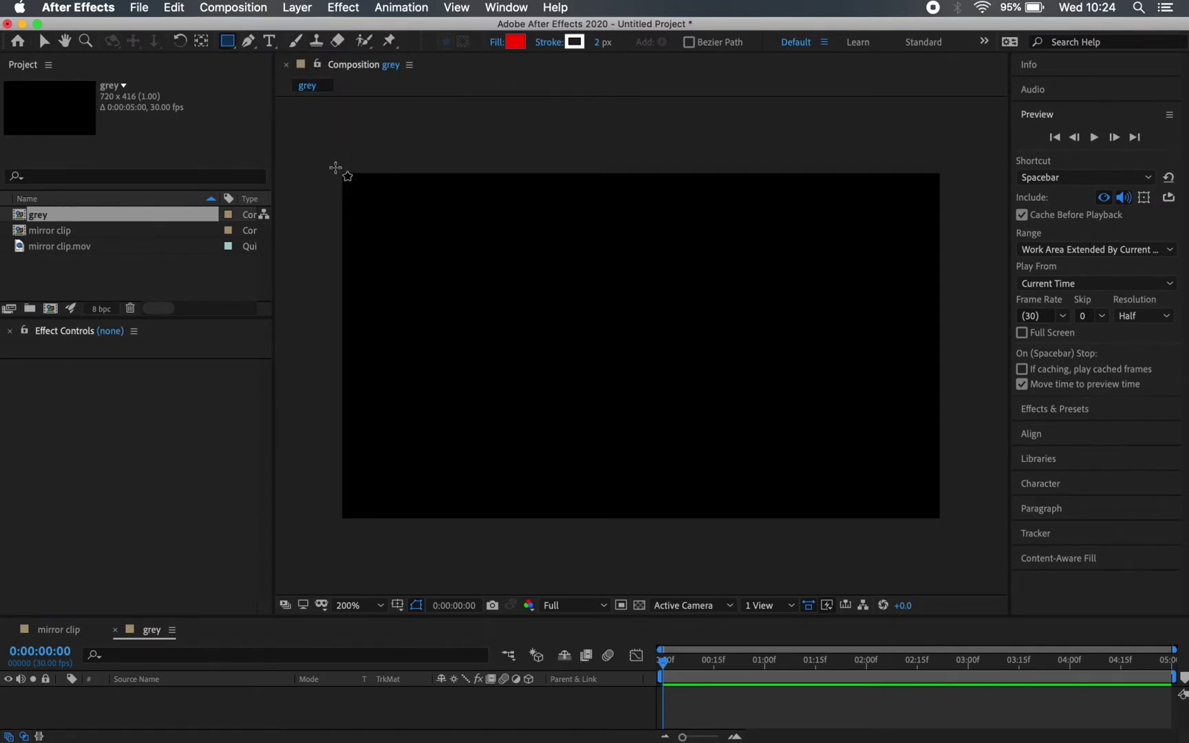
mouse_move(335, 167)
mouse_down()
mouse_move(496, 356)
mouse_move(948, 495)
mouse_move(950, 527)
mouse_up()
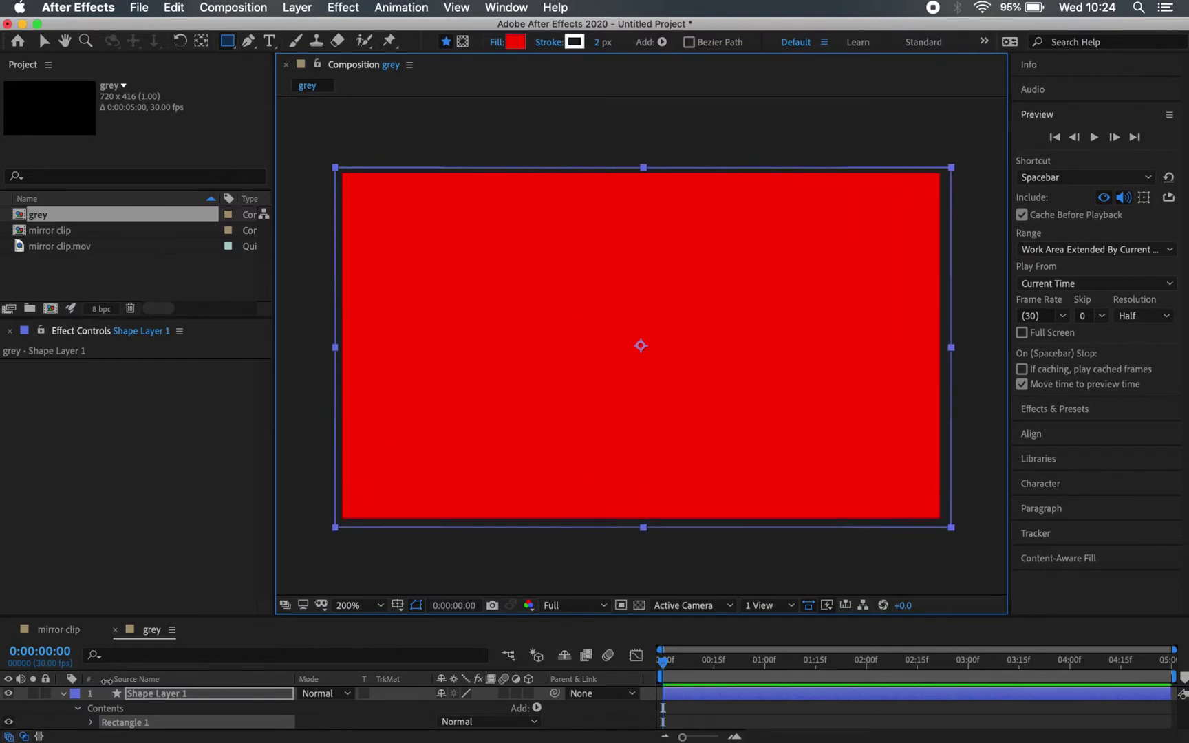
click(133, 694)
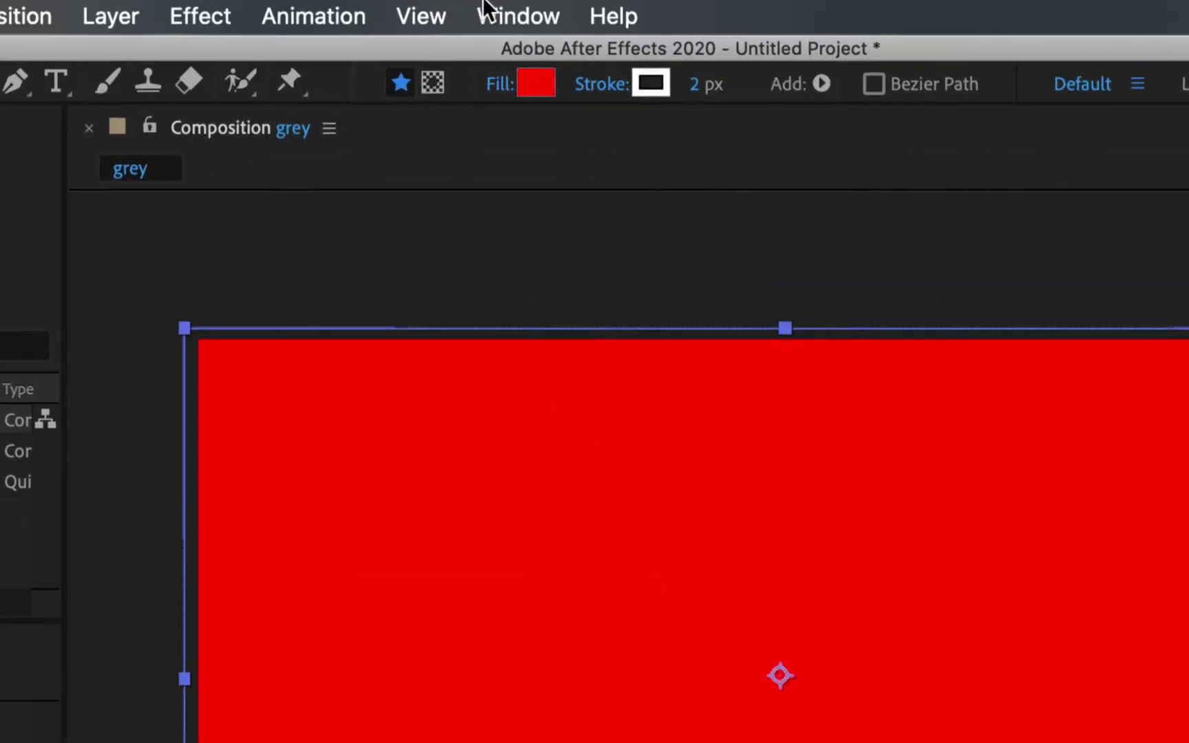
Step: Give the rectangle a white-to-black linear gradient fill and a 0 px stroke
click(505, 82)
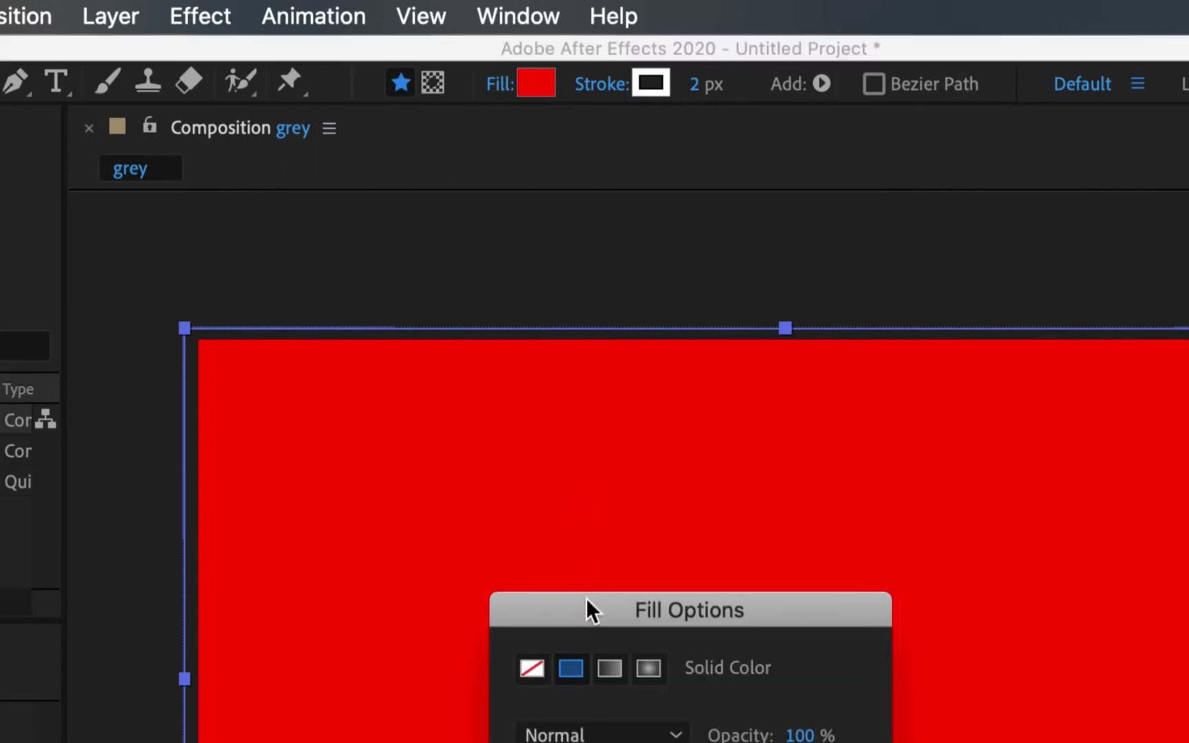
drag(586, 599, 551, 151)
click(571, 214)
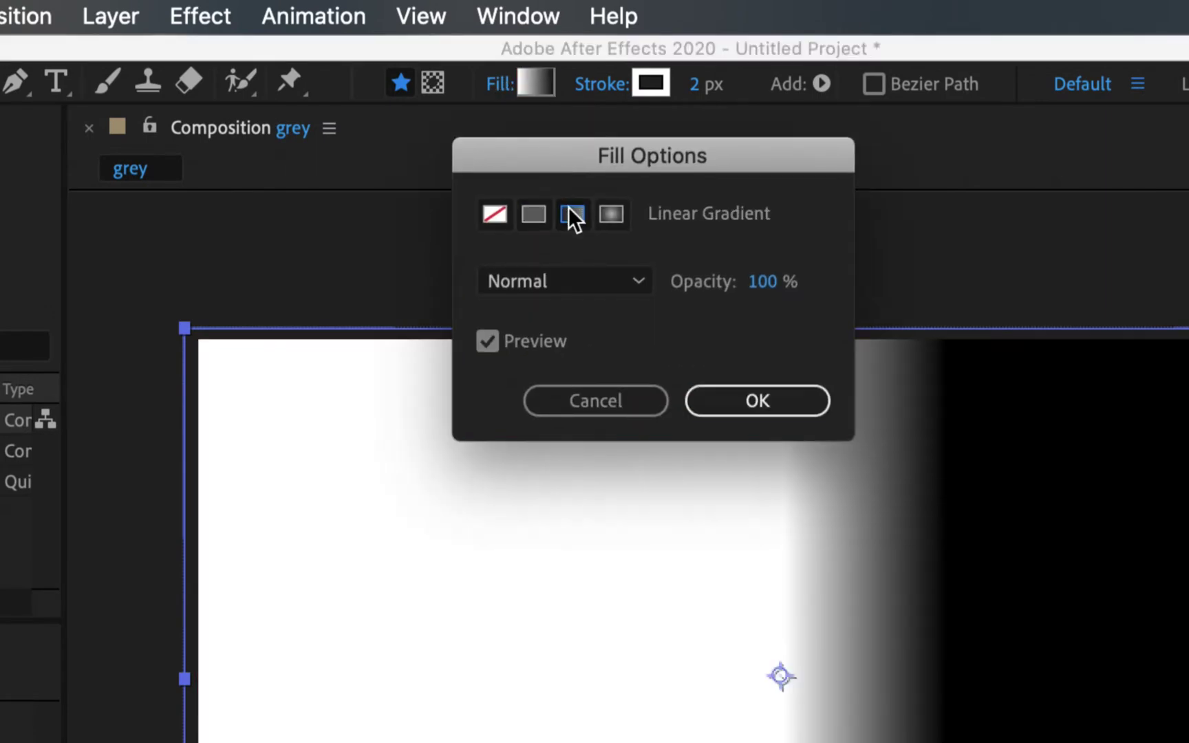
click(742, 399)
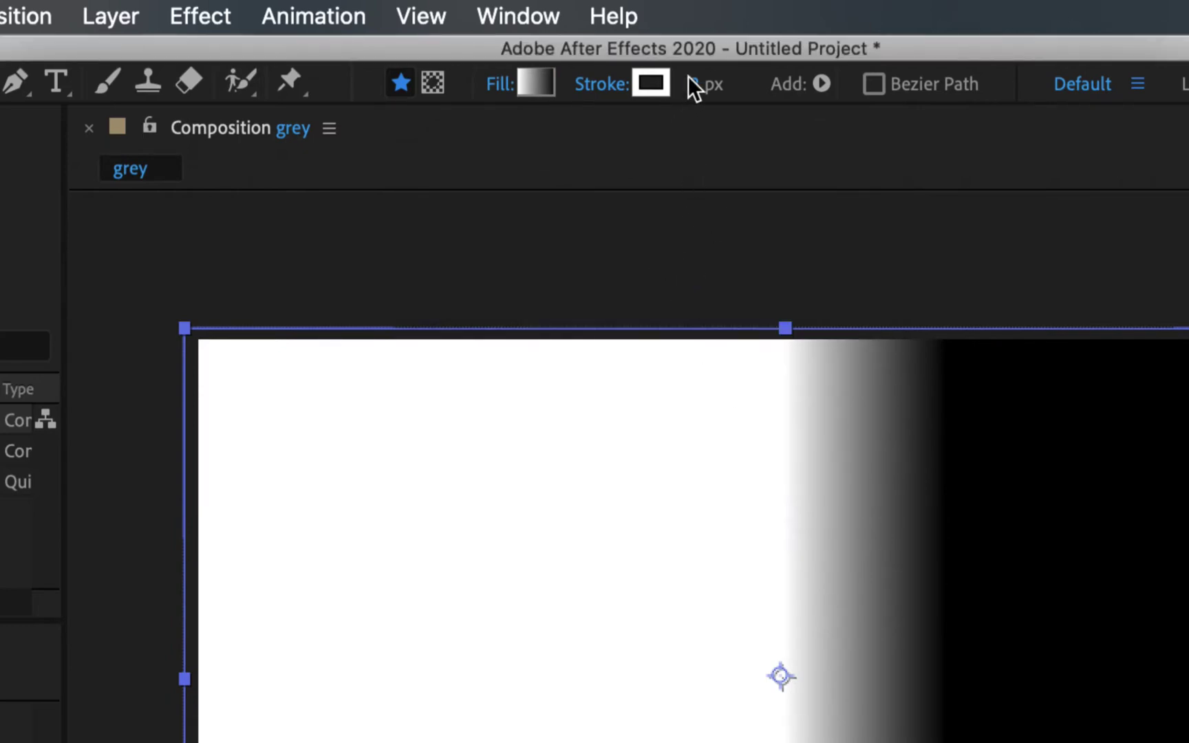
drag(687, 77, 647, 84)
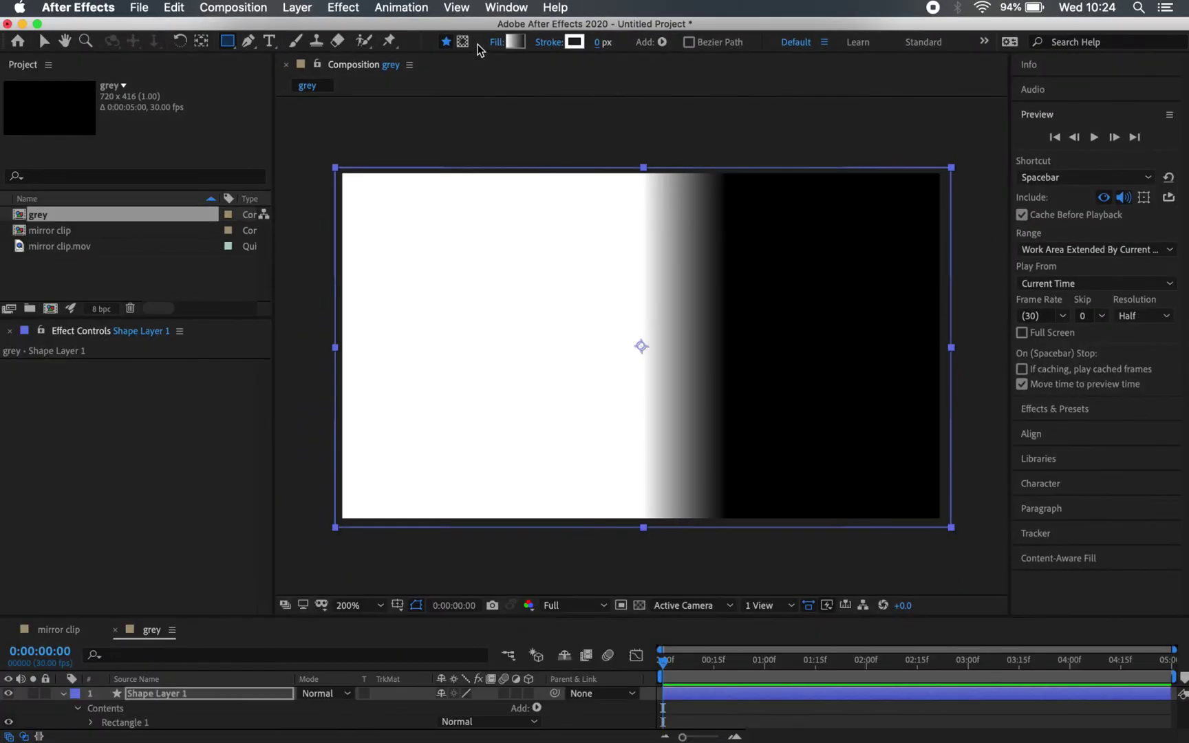
Step: Drag the gradient handles so it runs diagonally from white upper left to black lower right
click(42, 41)
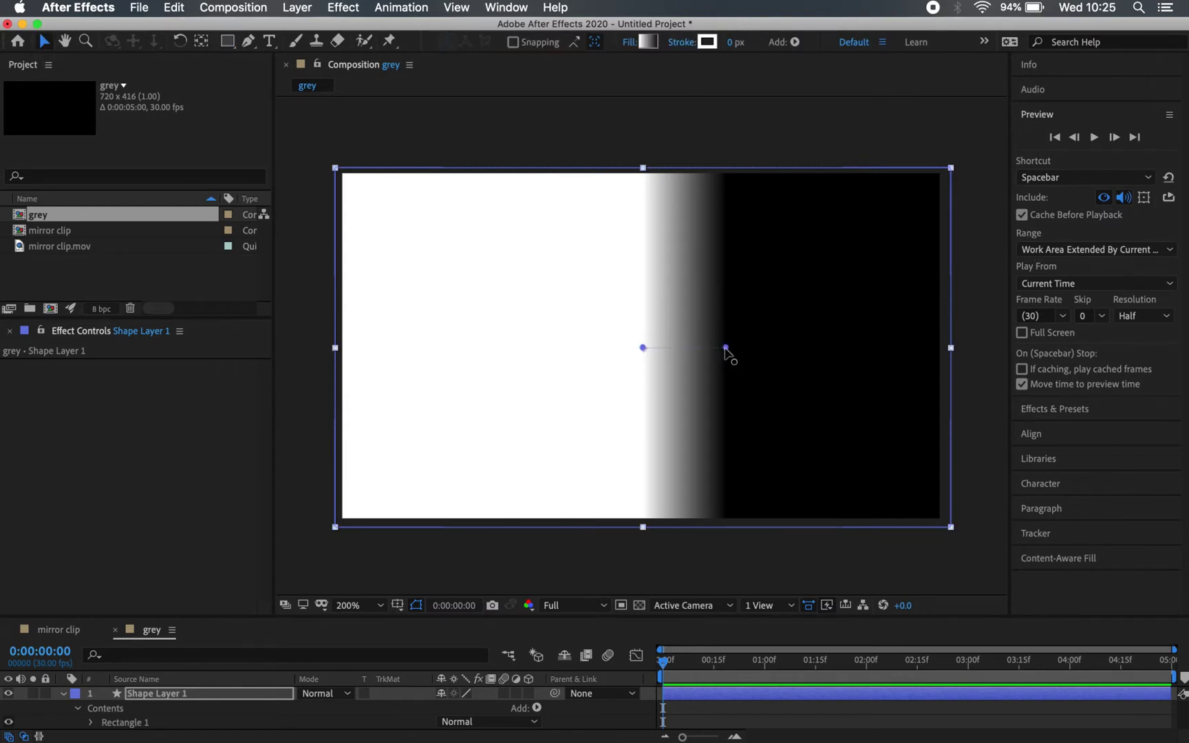
drag(725, 347, 838, 446)
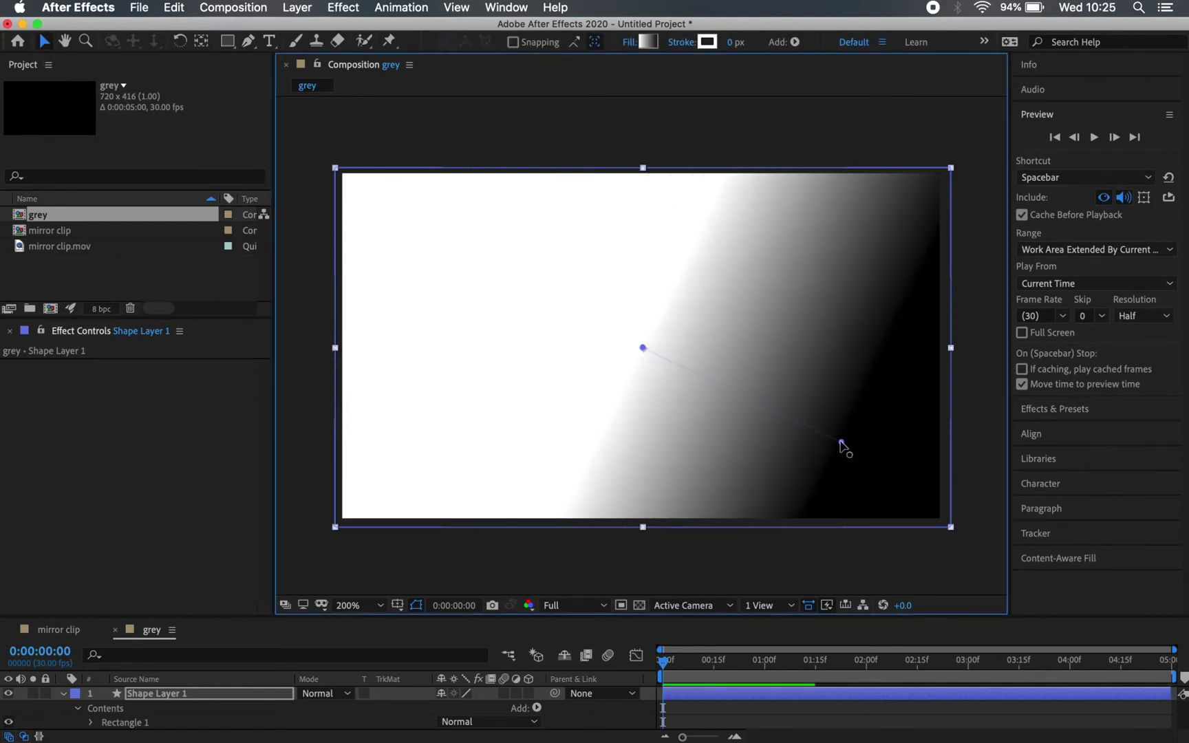
drag(644, 348, 400, 257)
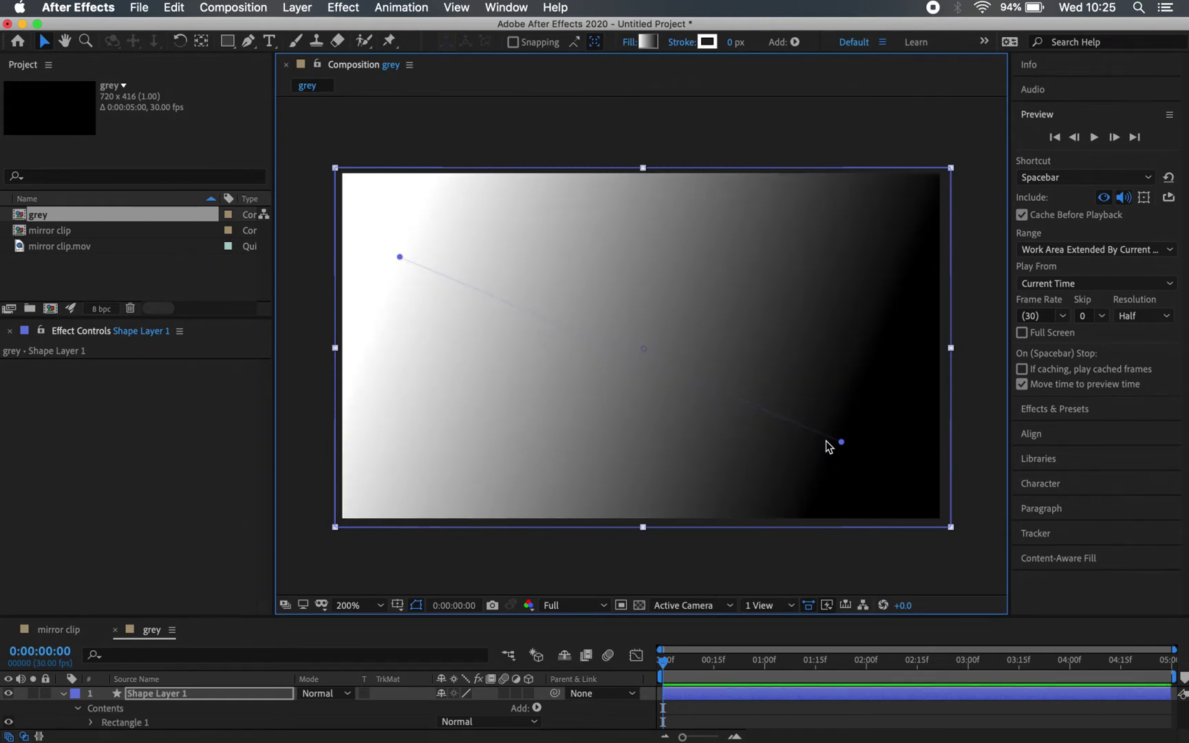
mouse_move(841, 442)
mouse_down()
mouse_move(789, 434)
mouse_move(840, 447)
mouse_move(846, 465)
mouse_move(838, 458)
mouse_up()
click(64, 694)
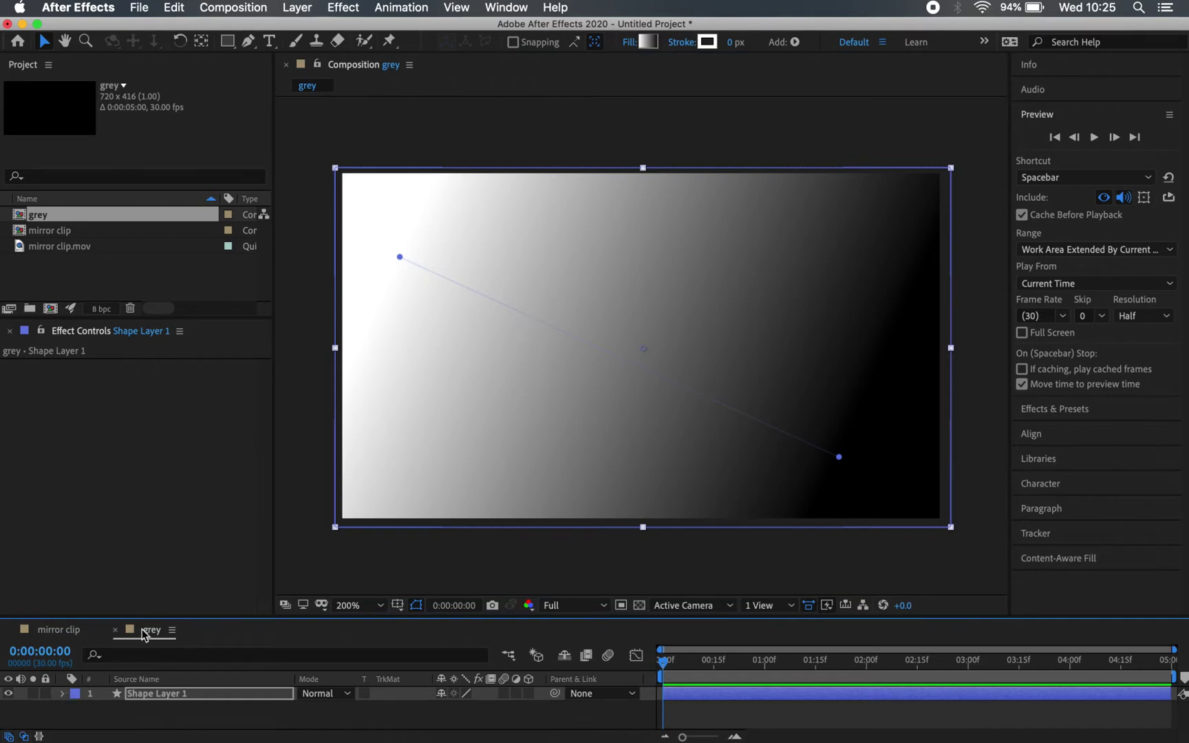
Step: Apply Stylize > Posterize at level 7 to Shape Layer 1's gradient
click(153, 722)
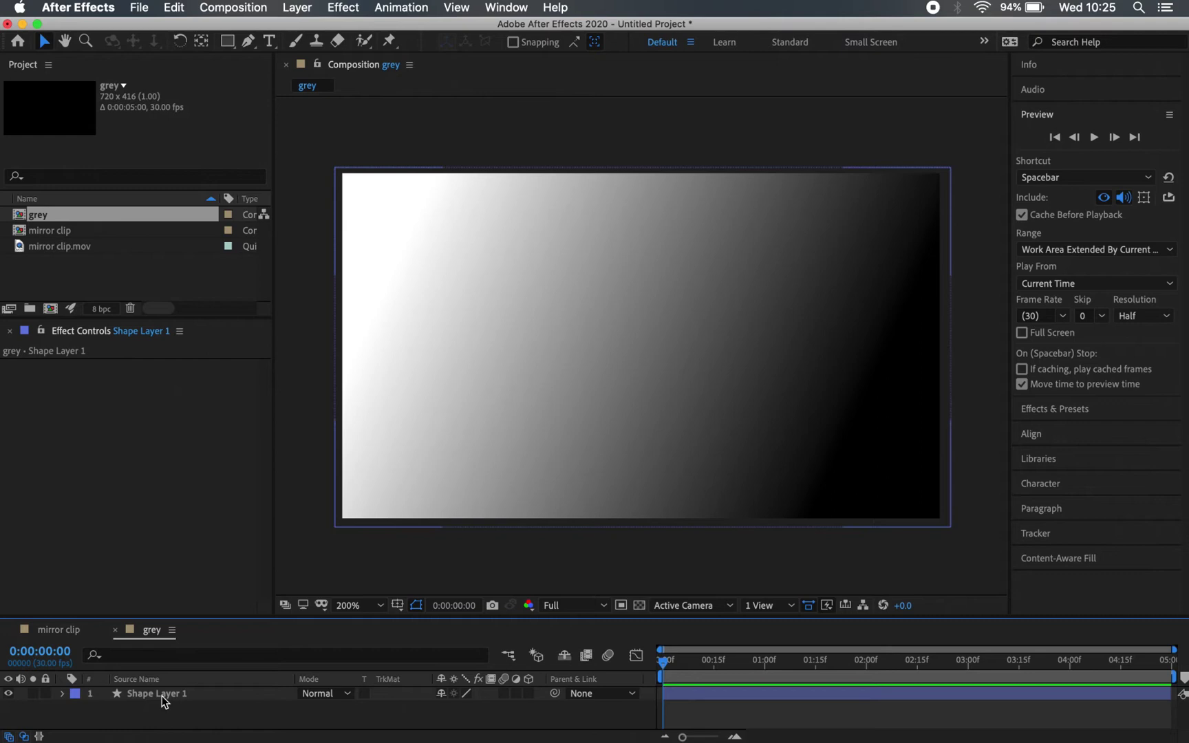
click(162, 695)
click(360, 4)
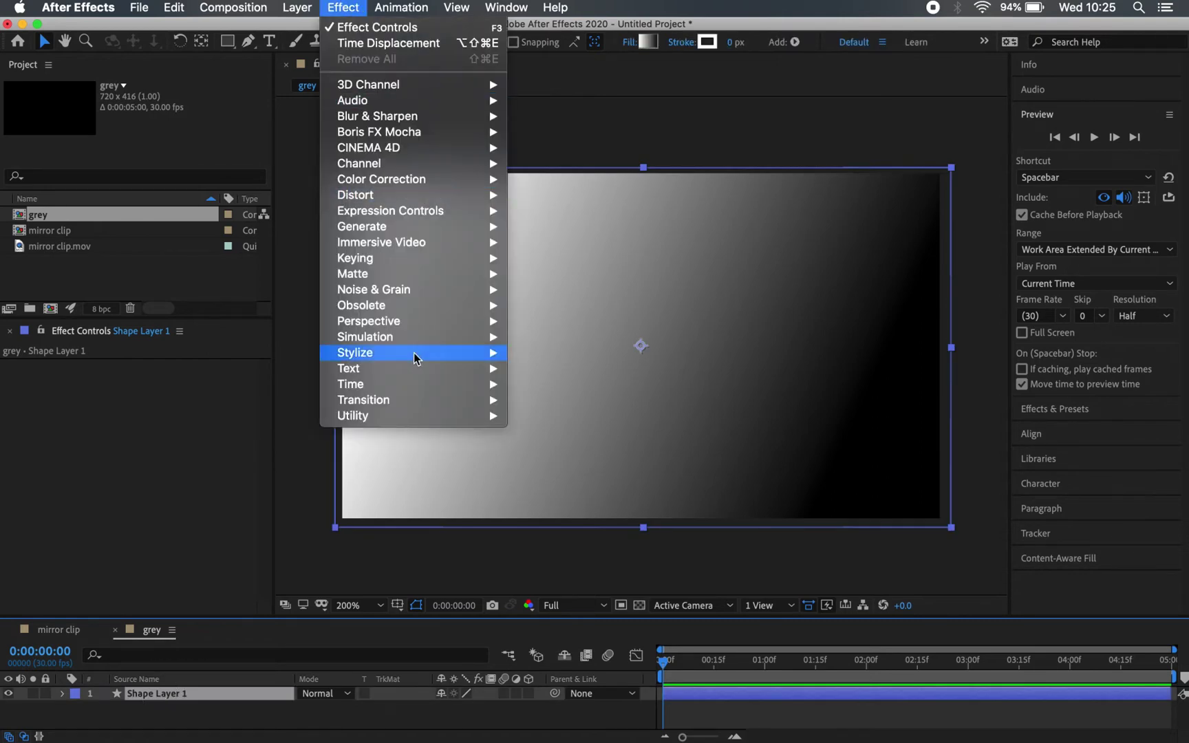
mouse_move(412, 232)
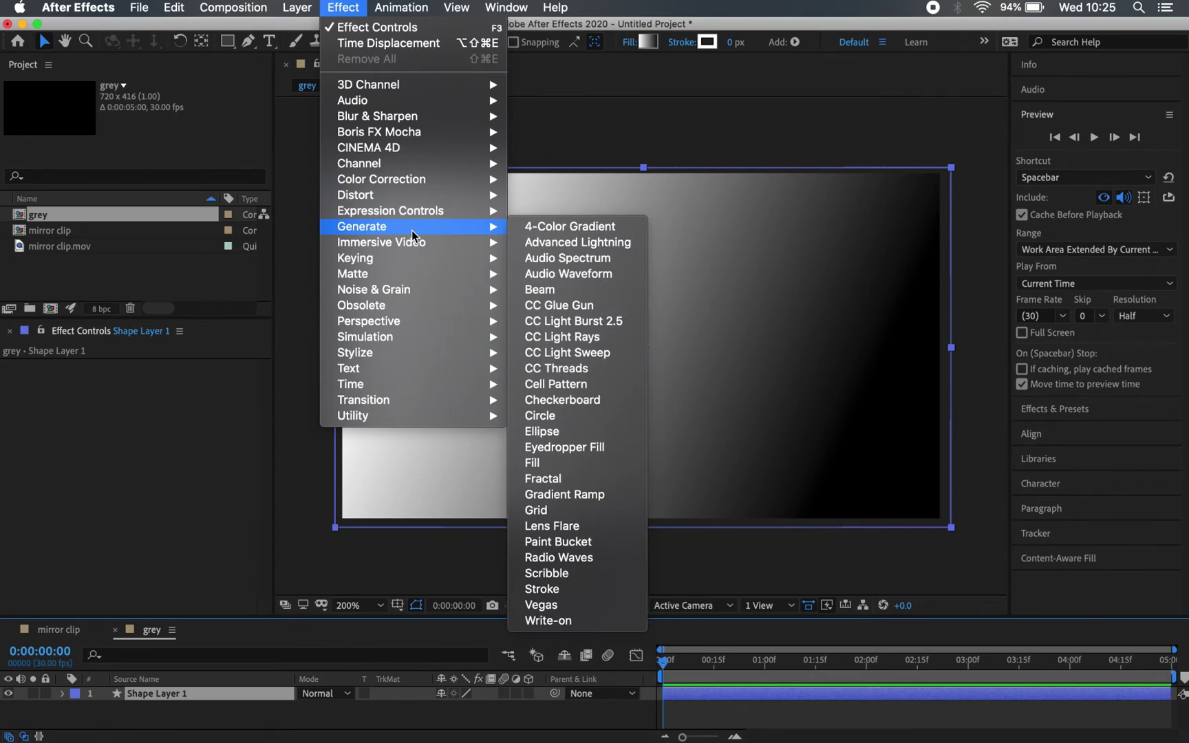
mouse_move(408, 358)
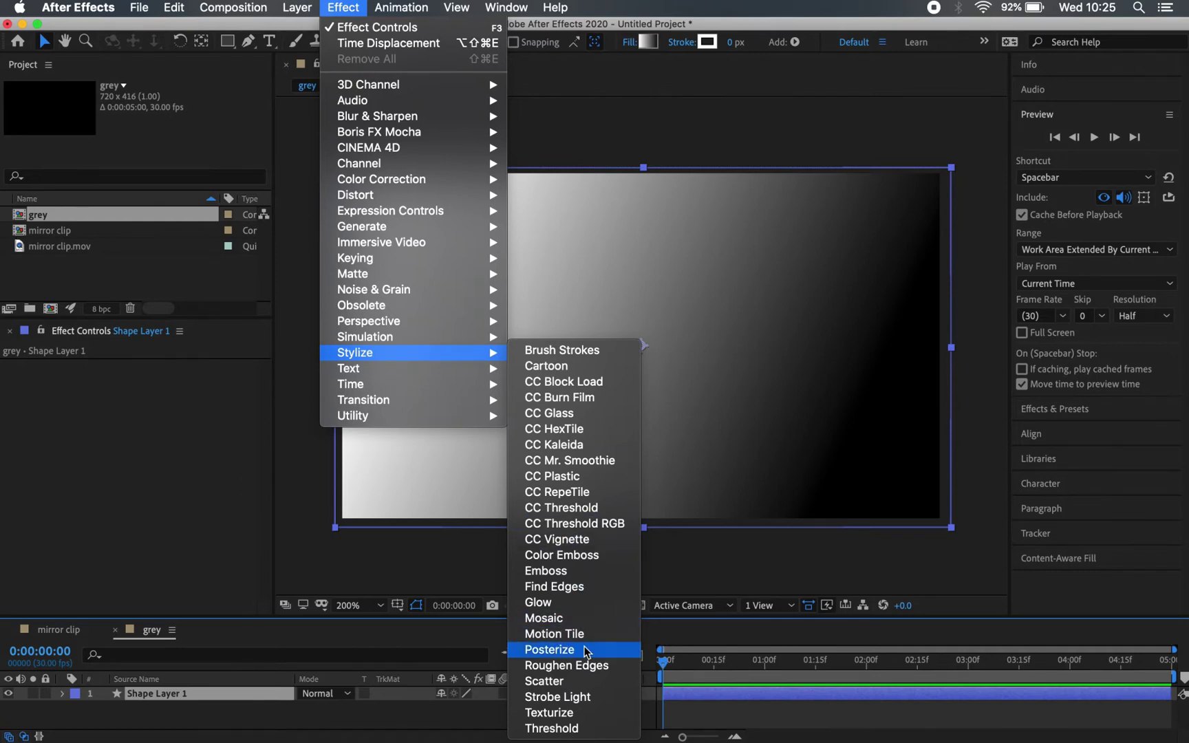
click(552, 649)
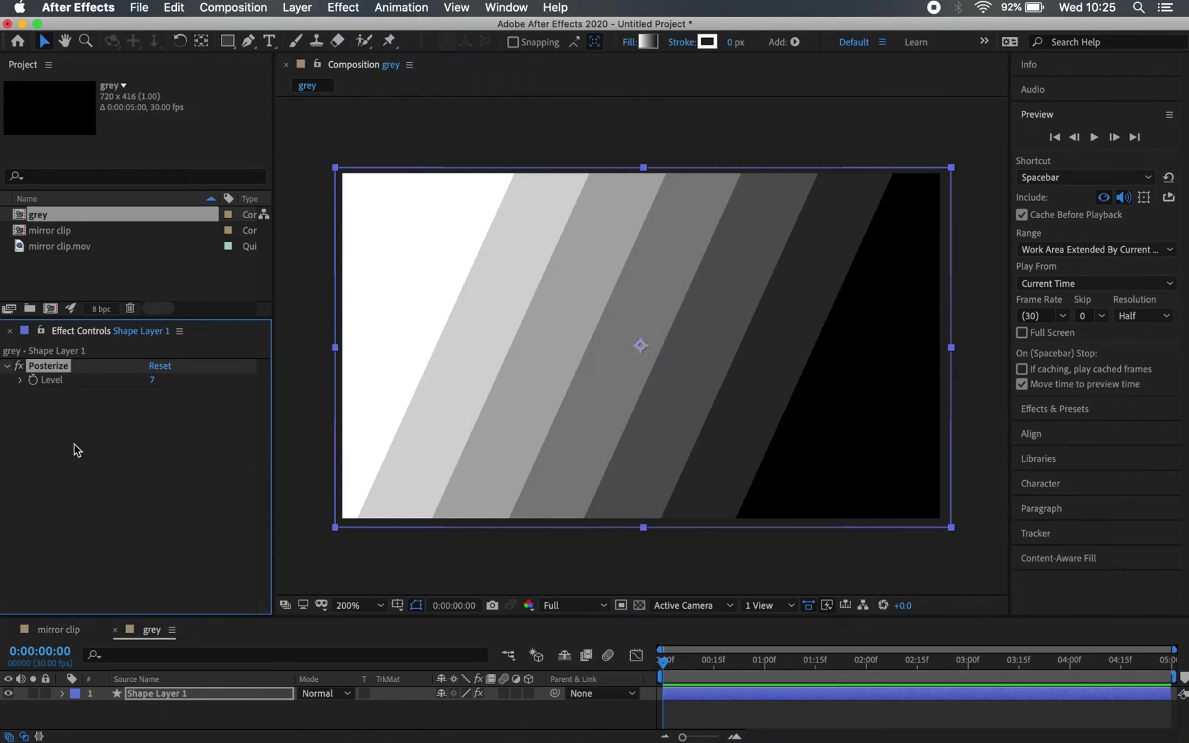
Step: Toggle Posterize off and on to compare, leaving it enabled
click(19, 372)
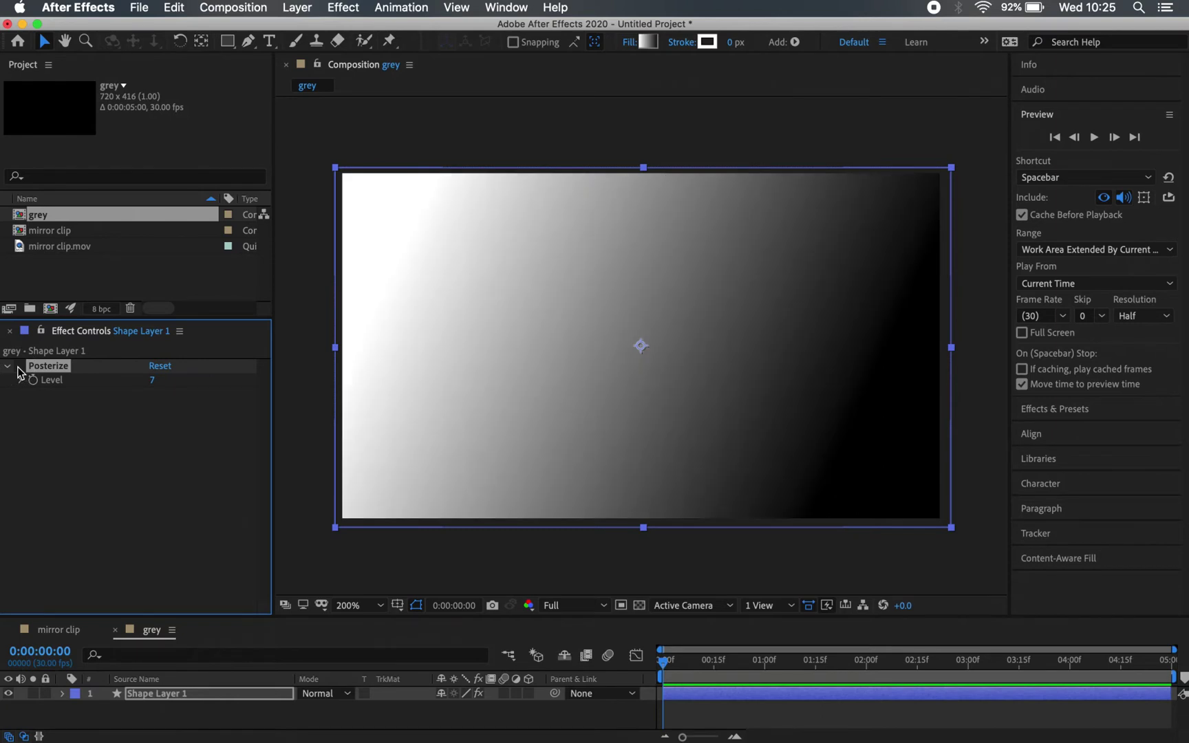
click(19, 372)
click(18, 372)
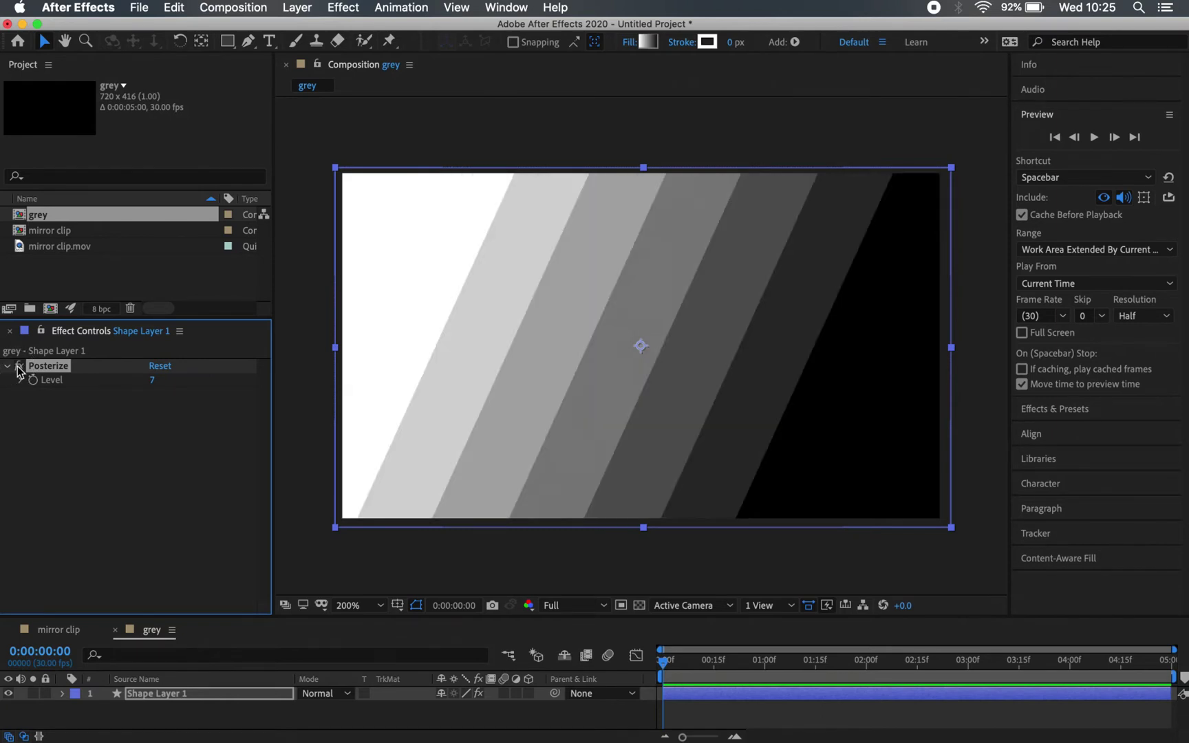
click(18, 372)
Step: Return to the mirror clip comp and check the Time Displacement layer choice without changing it
click(58, 631)
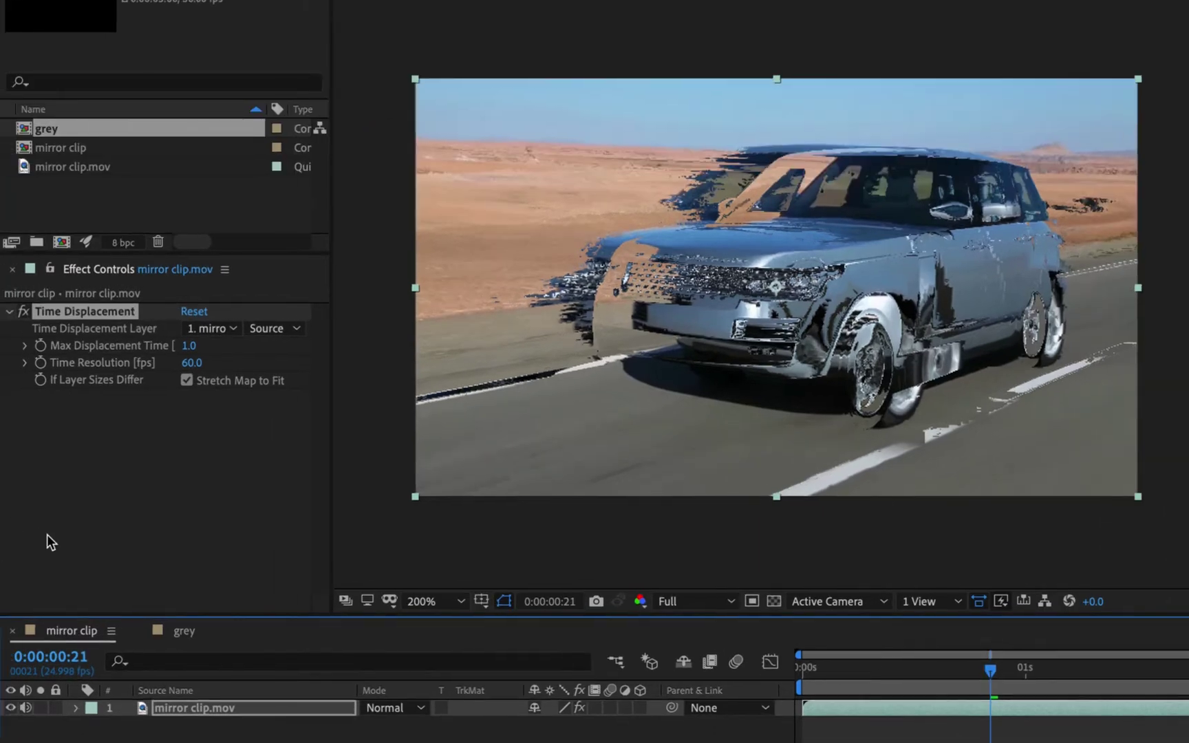
click(213, 328)
click(213, 328)
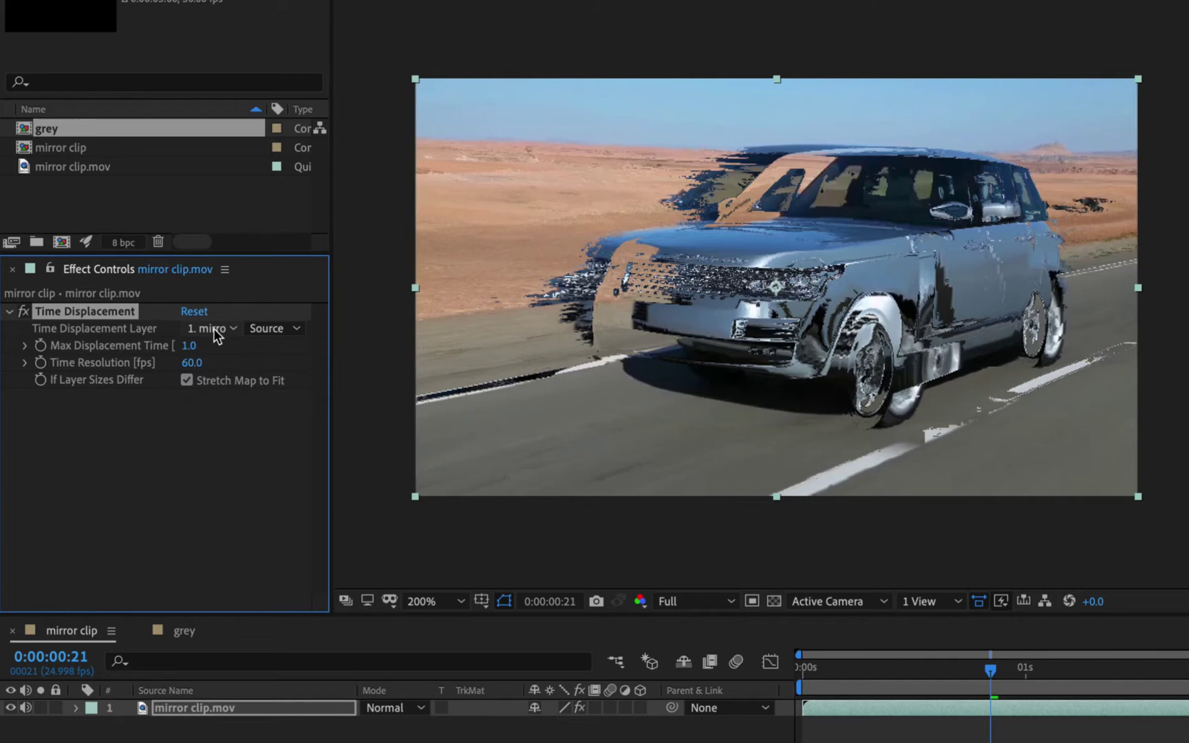
Step: Add the grey comp to the mirror clip timeline as a layer above mirror clip.mov
click(40, 149)
click(41, 123)
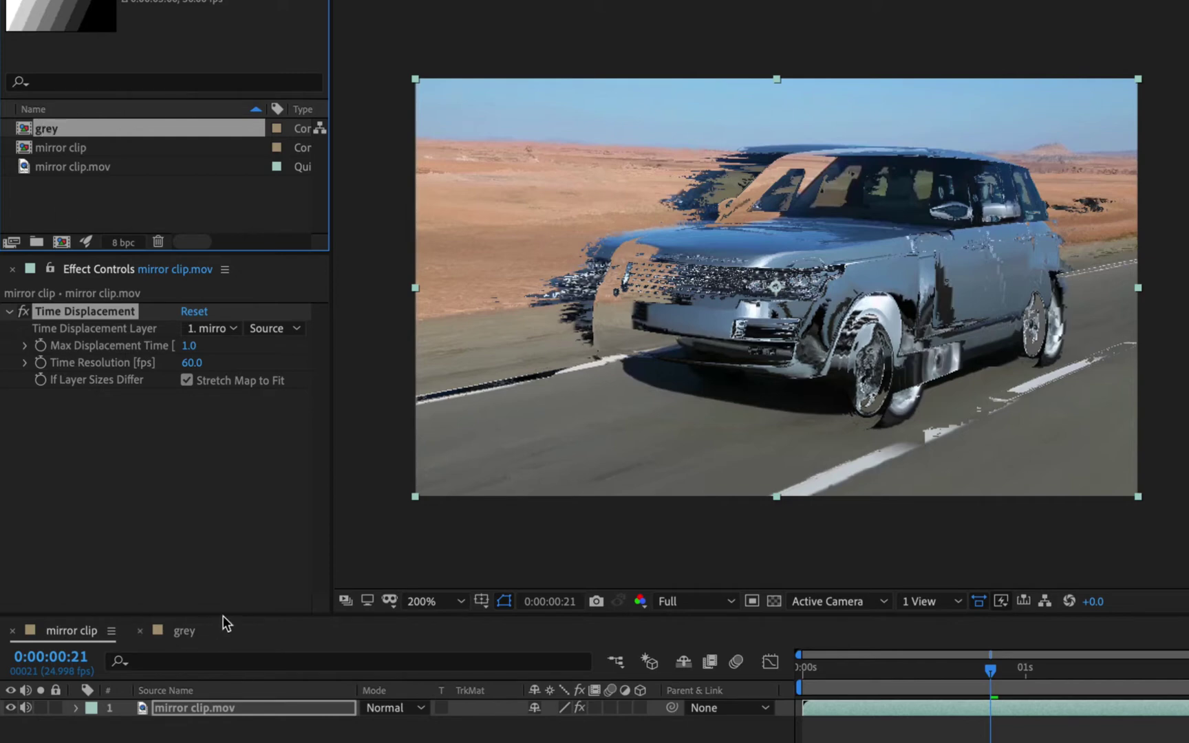
drag(222, 614, 223, 535)
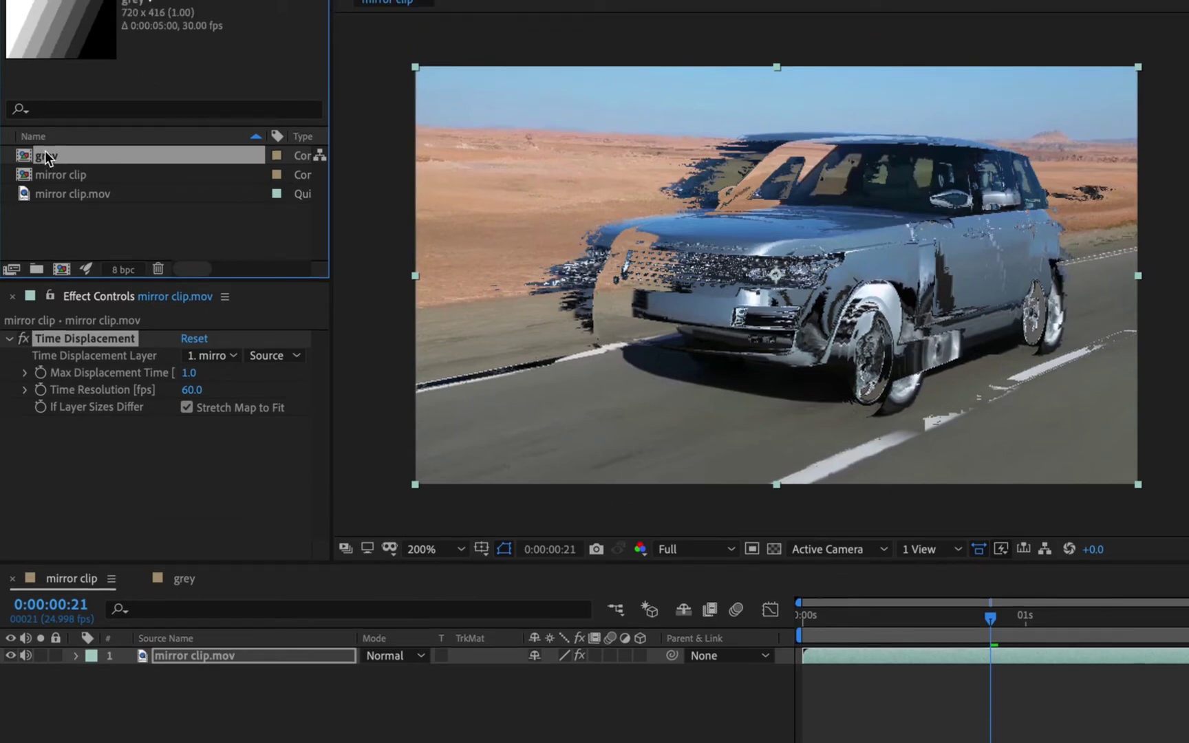
drag(45, 155, 170, 646)
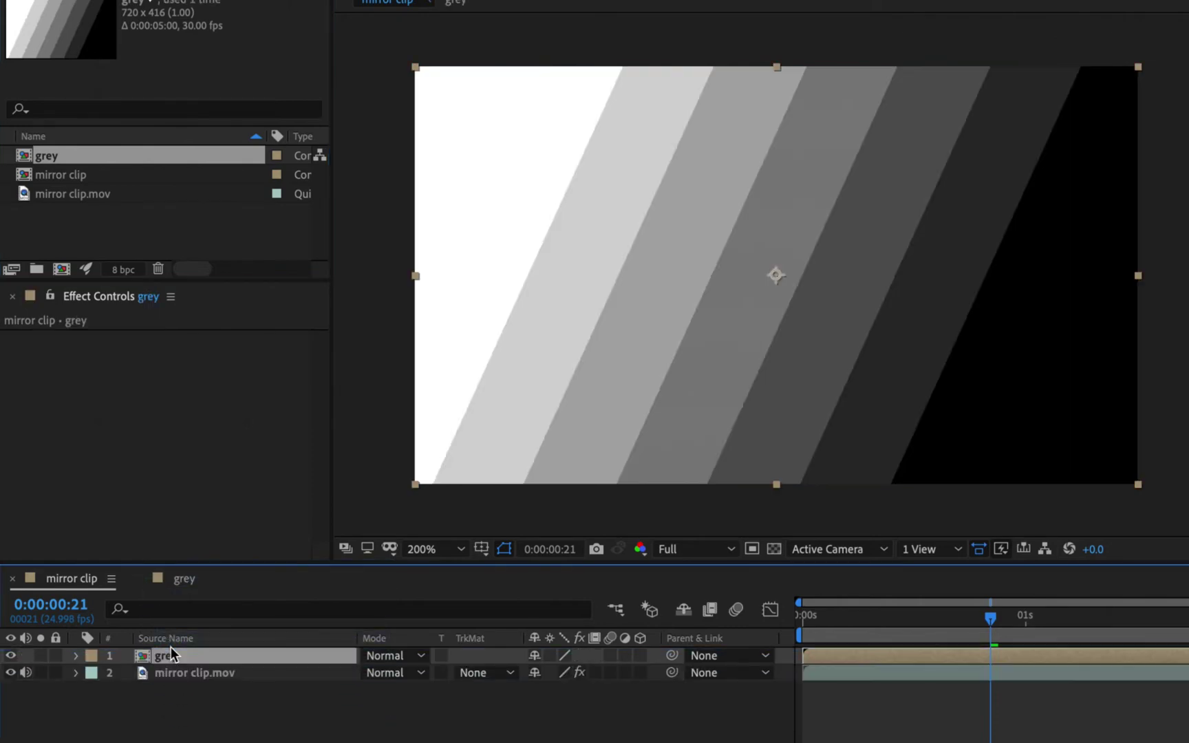
click(191, 679)
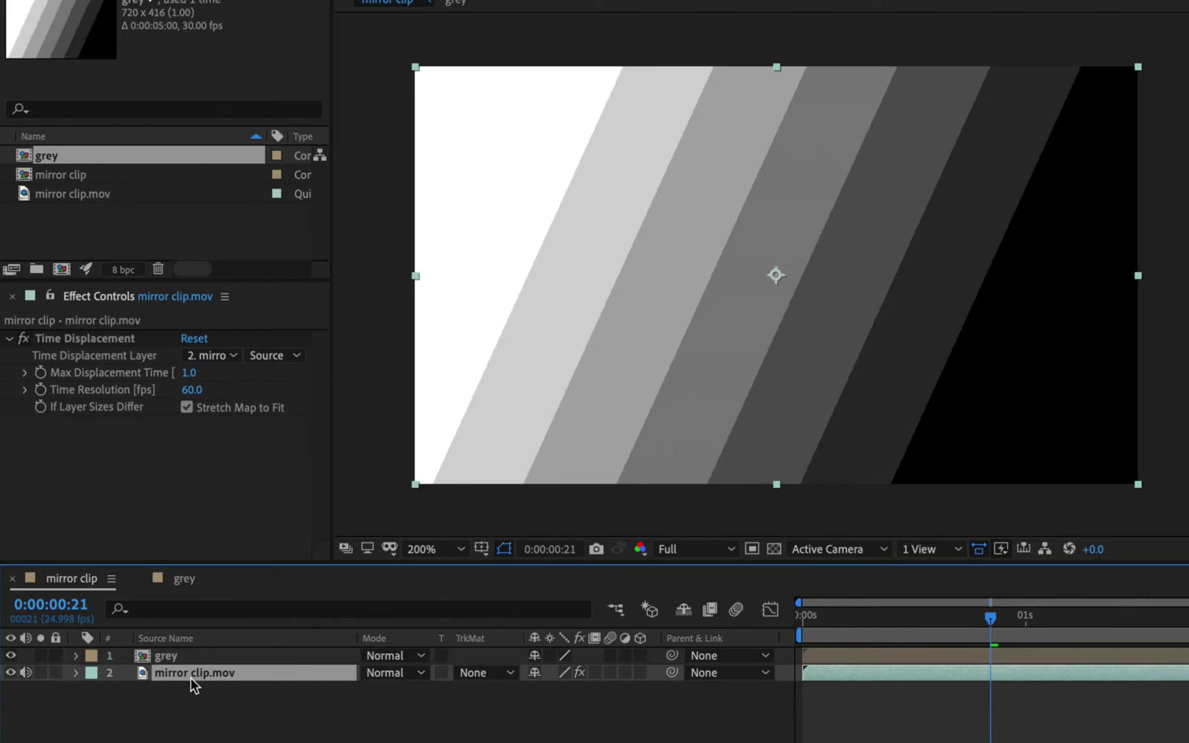
click(162, 655)
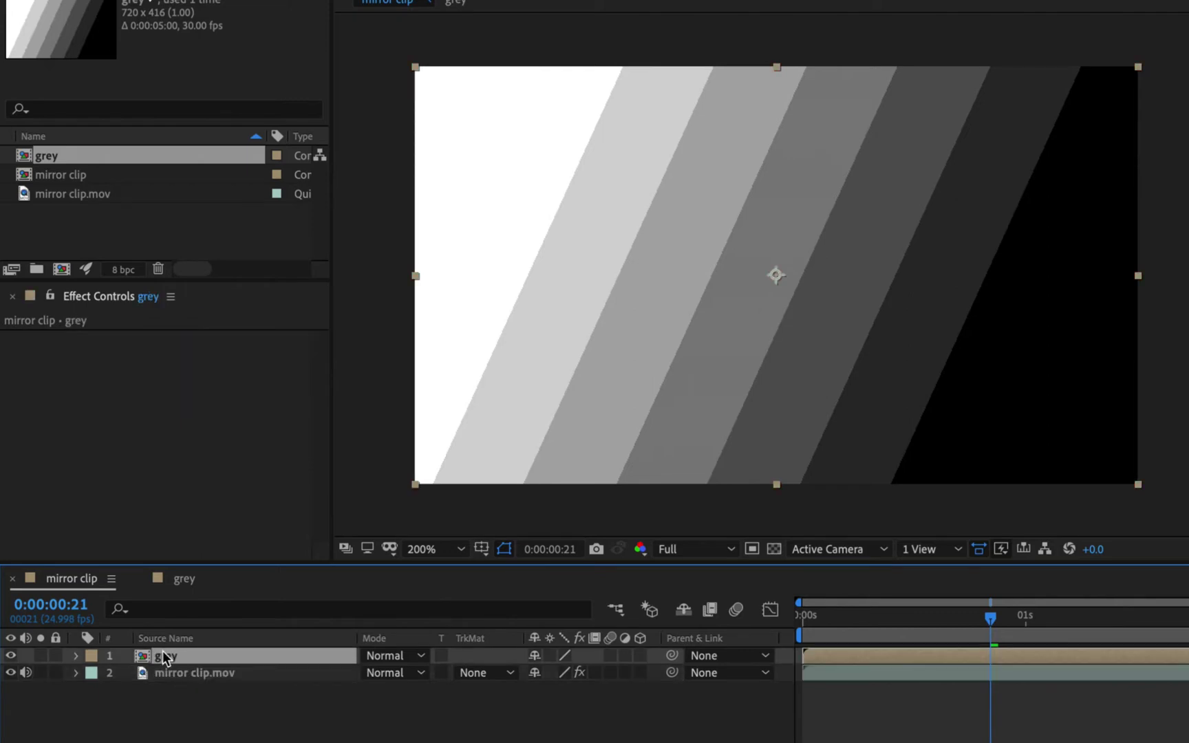
Step: Hide the grey layer and set mirror clip.mov's Time Displacement Layer to 1. grey
click(10, 655)
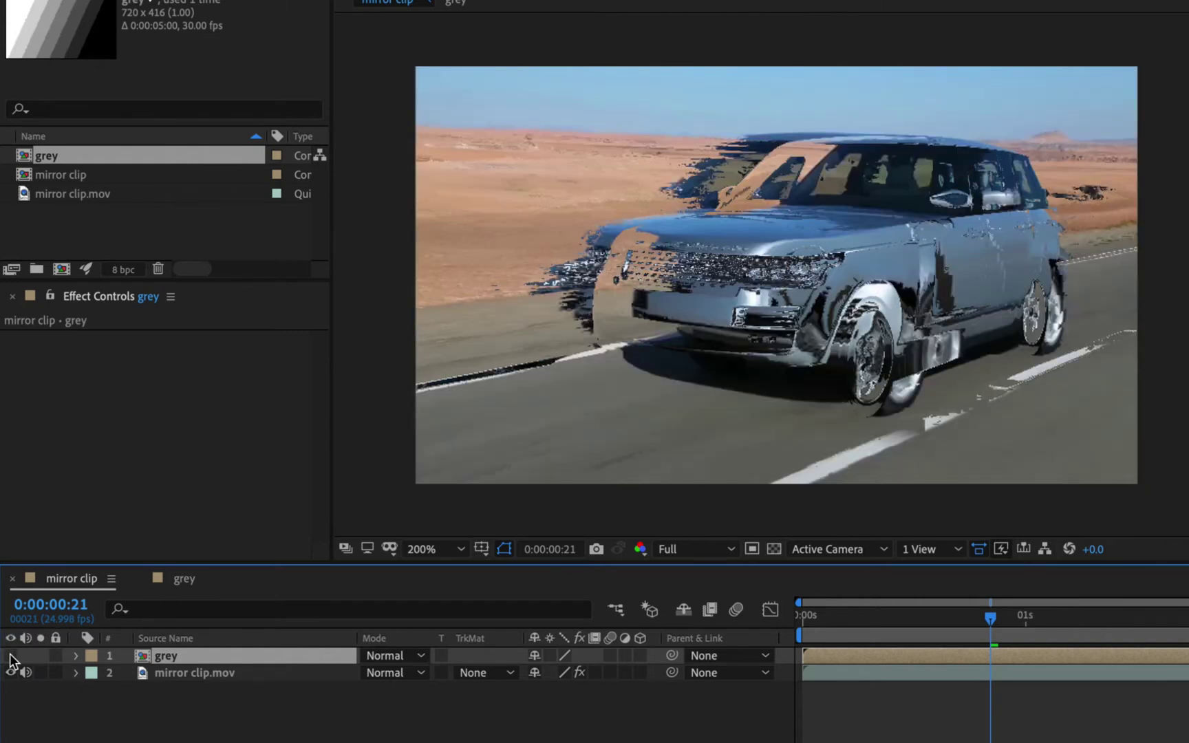
click(187, 670)
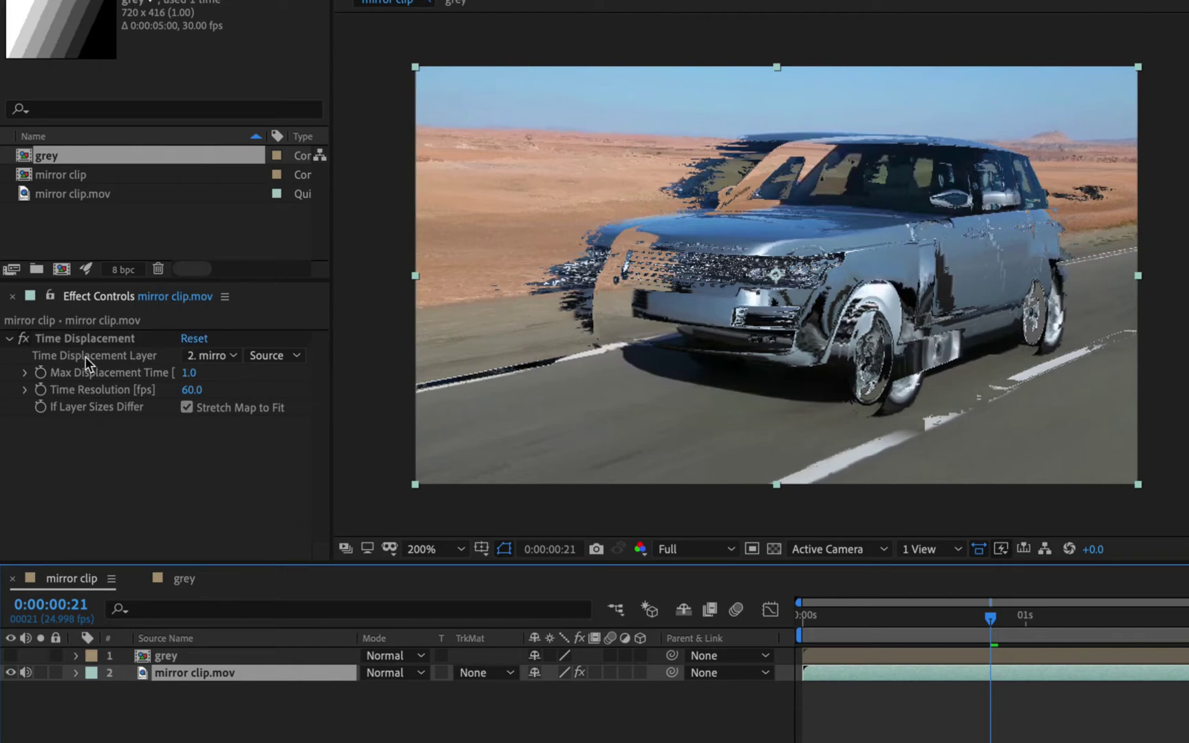
click(219, 358)
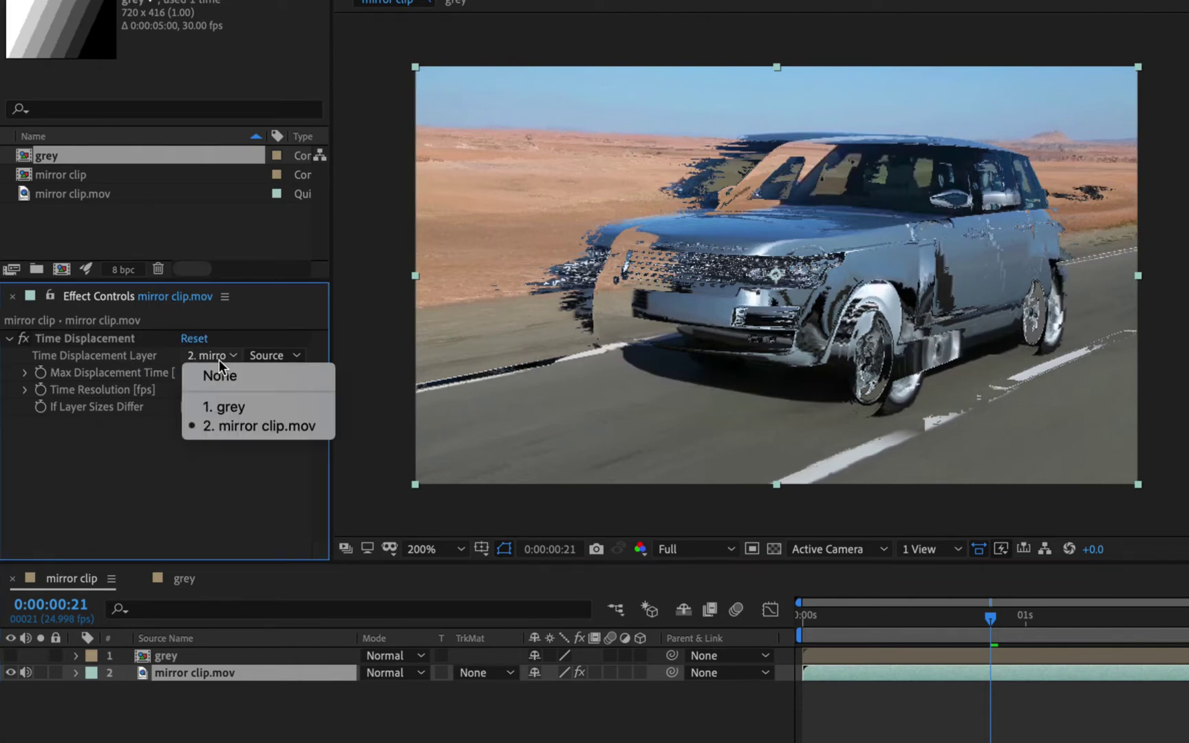
click(223, 406)
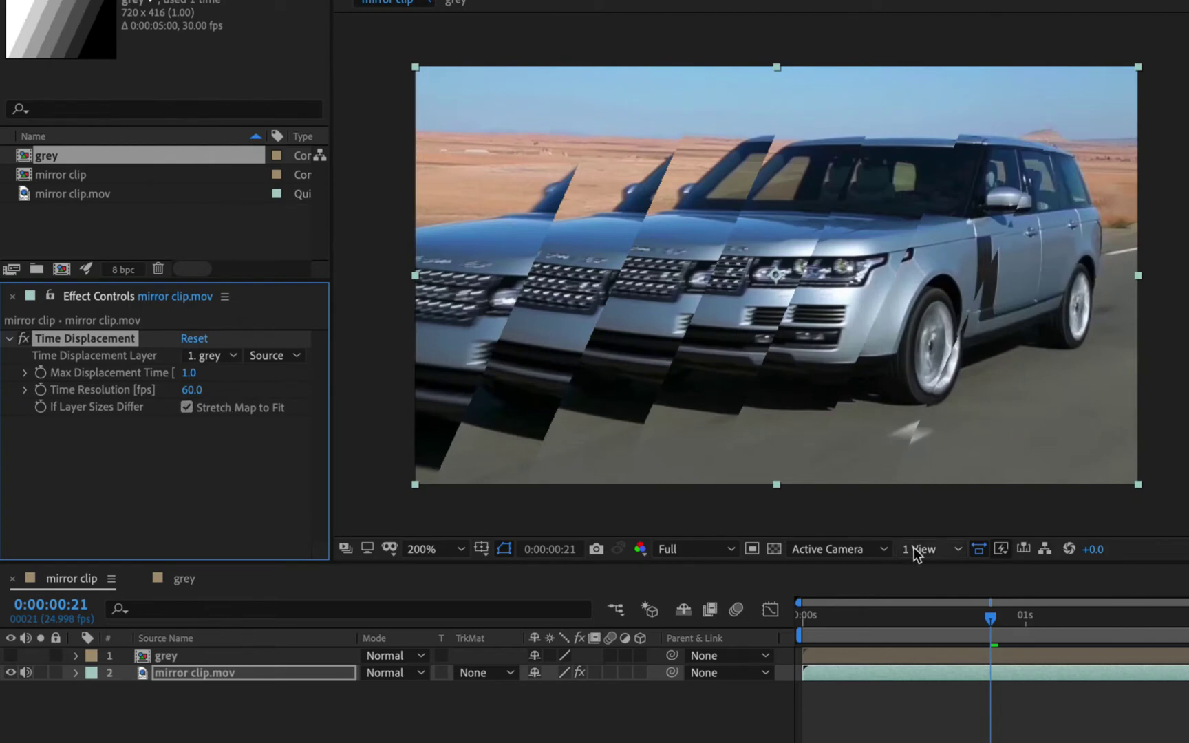
Step: Scrub the timeline to check the staggered diagonal car slices
click(849, 621)
drag(851, 624, 1117, 631)
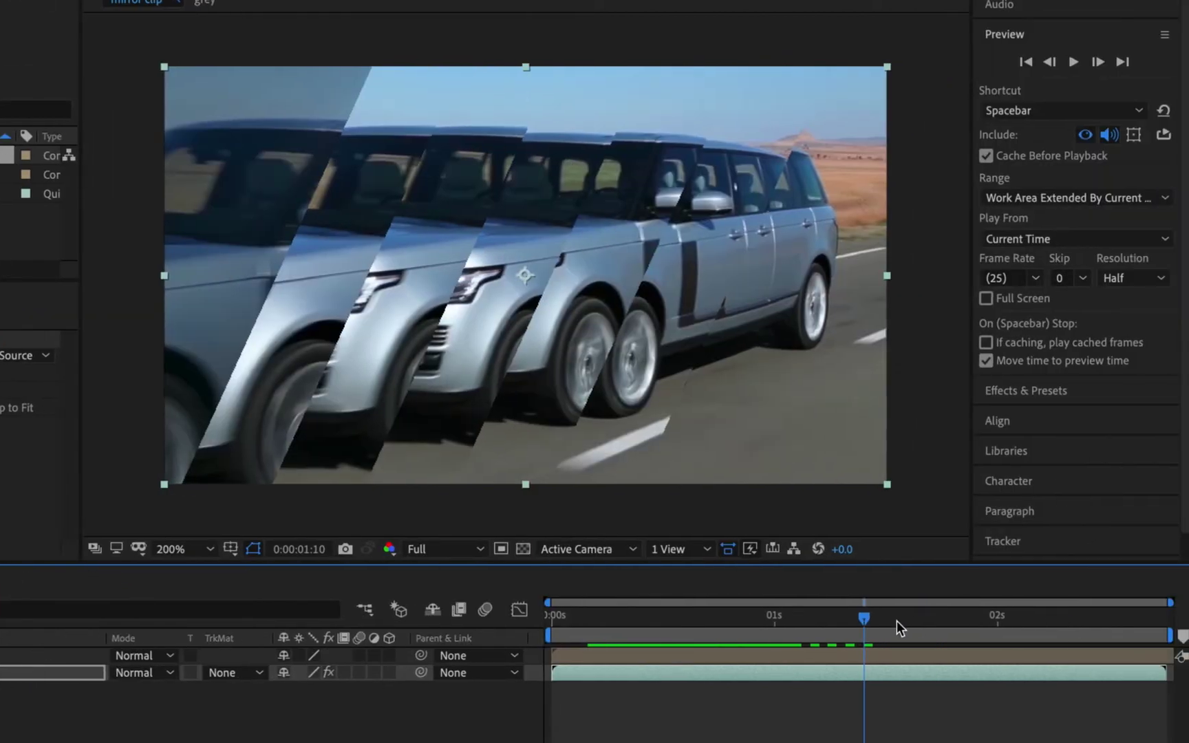
drag(896, 621, 929, 642)
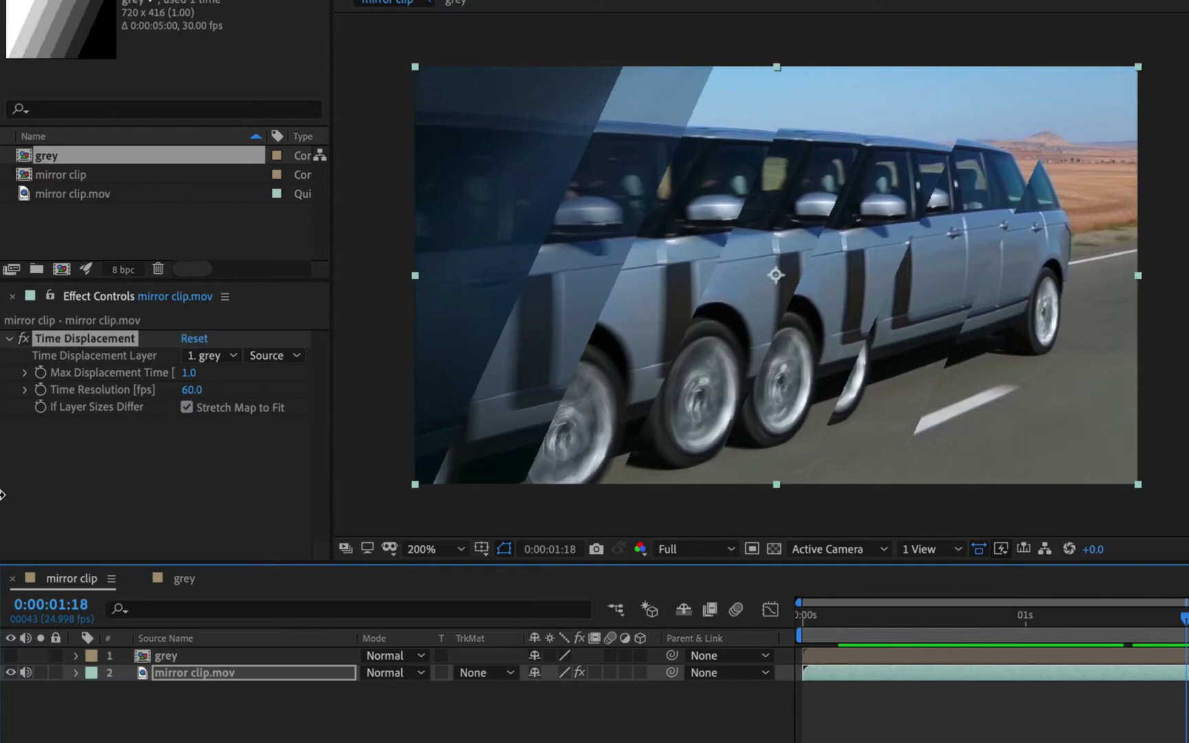
Step: In the grey comp, move Shape Layer 1's gradient handles so it runs black at left to white at lower right
click(184, 580)
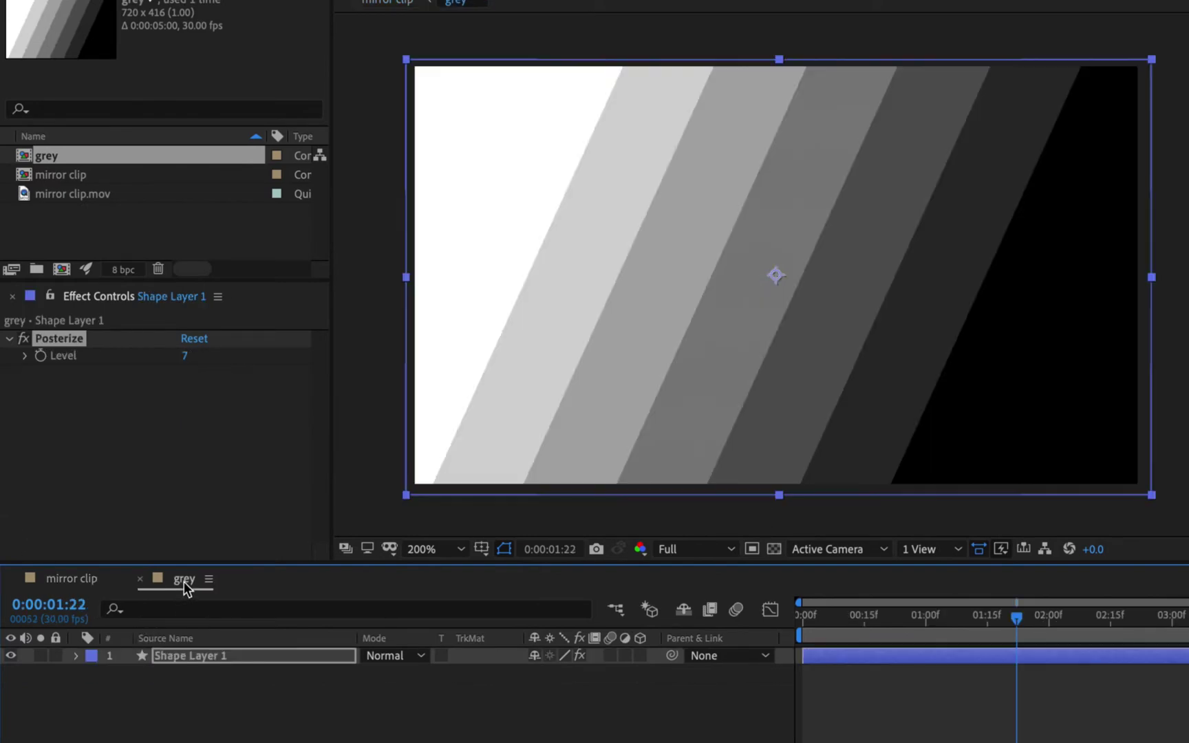
click(191, 659)
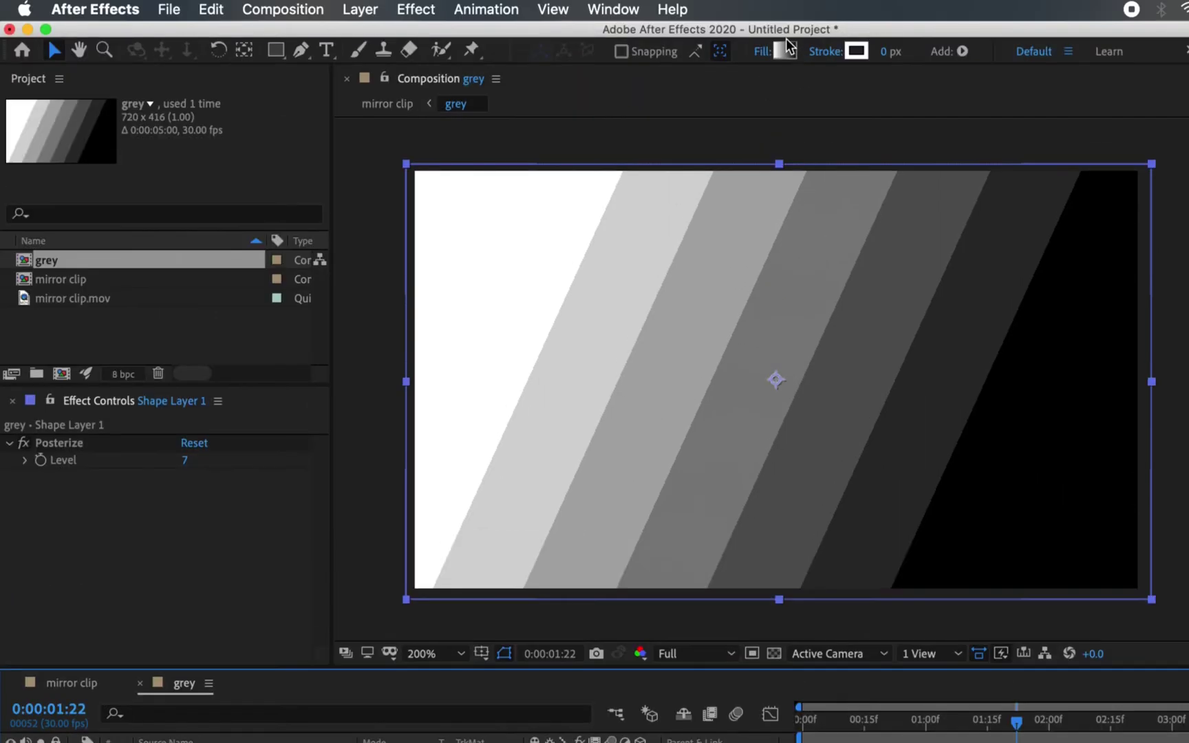
click(783, 47)
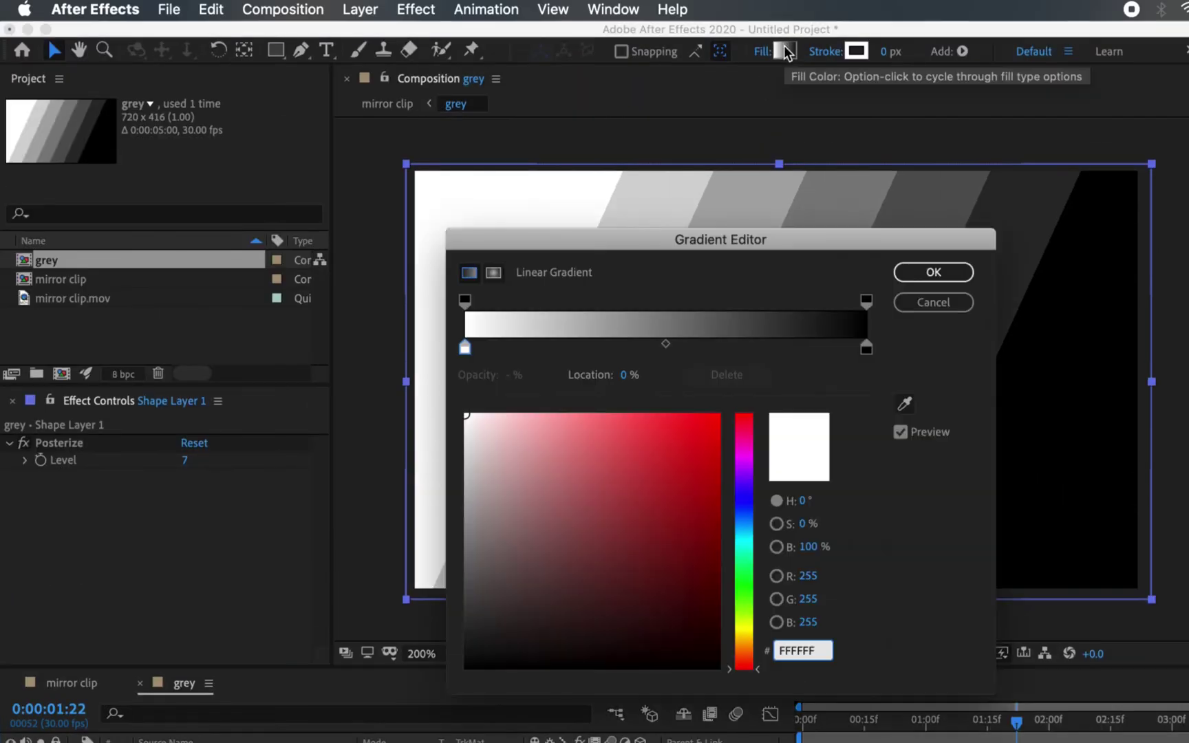
click(934, 272)
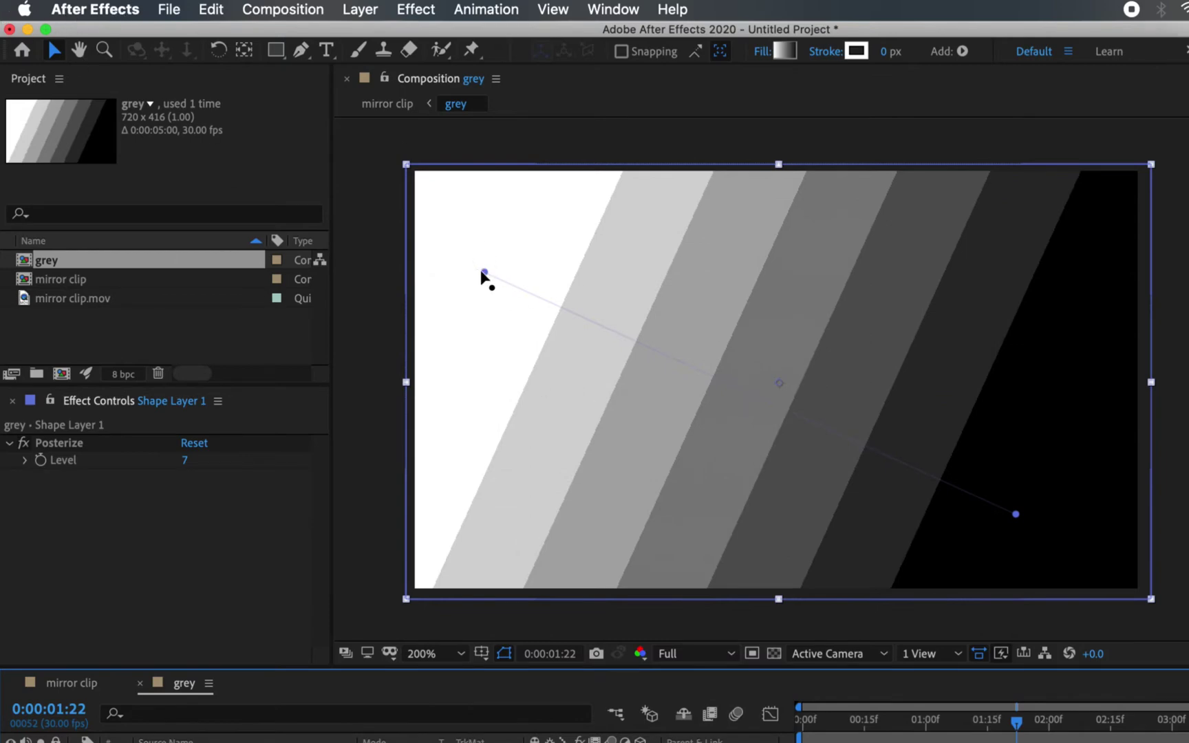
drag(484, 275, 479, 242)
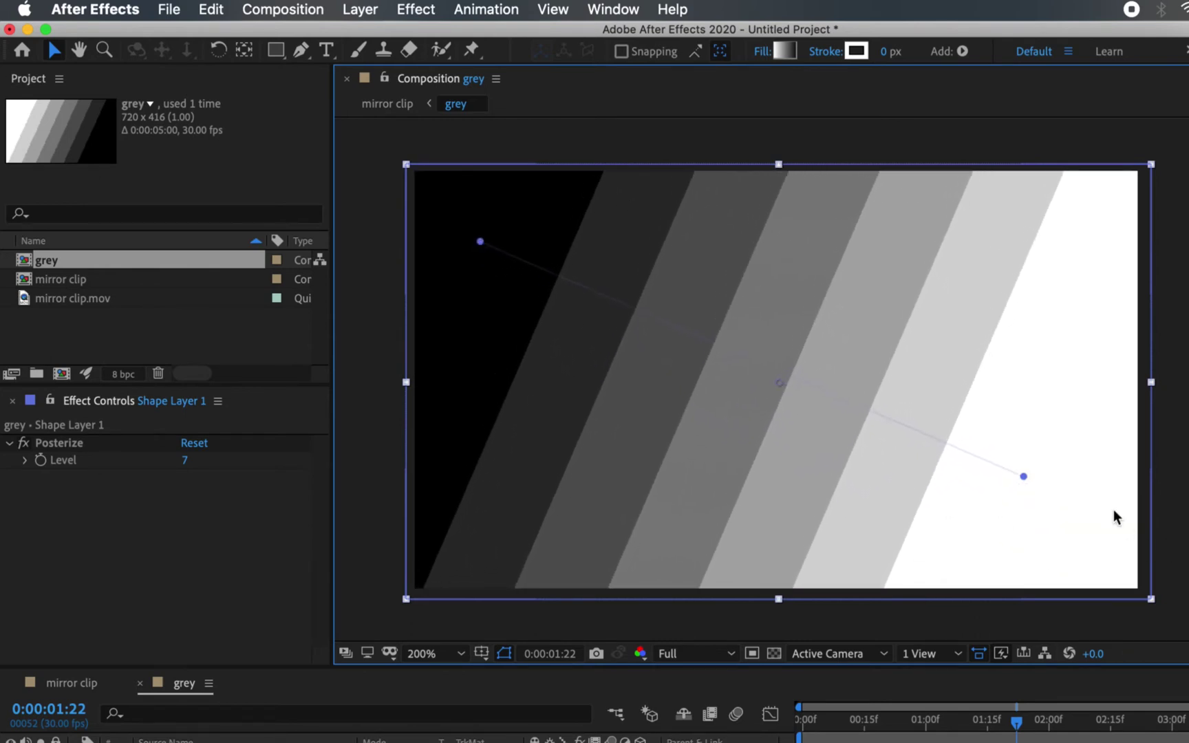
drag(1023, 478, 1018, 531)
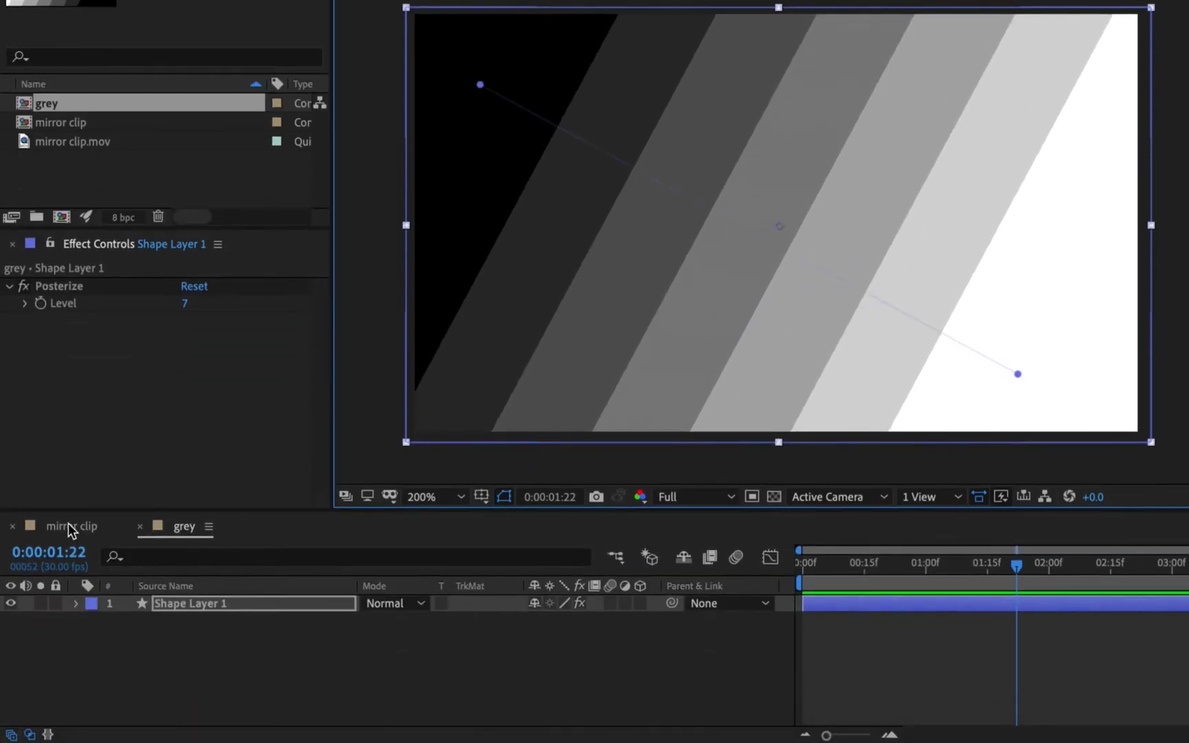
Step: Return to the mirror clip composition and scrub through the updated slice effect
click(68, 526)
drag(801, 563, 1049, 578)
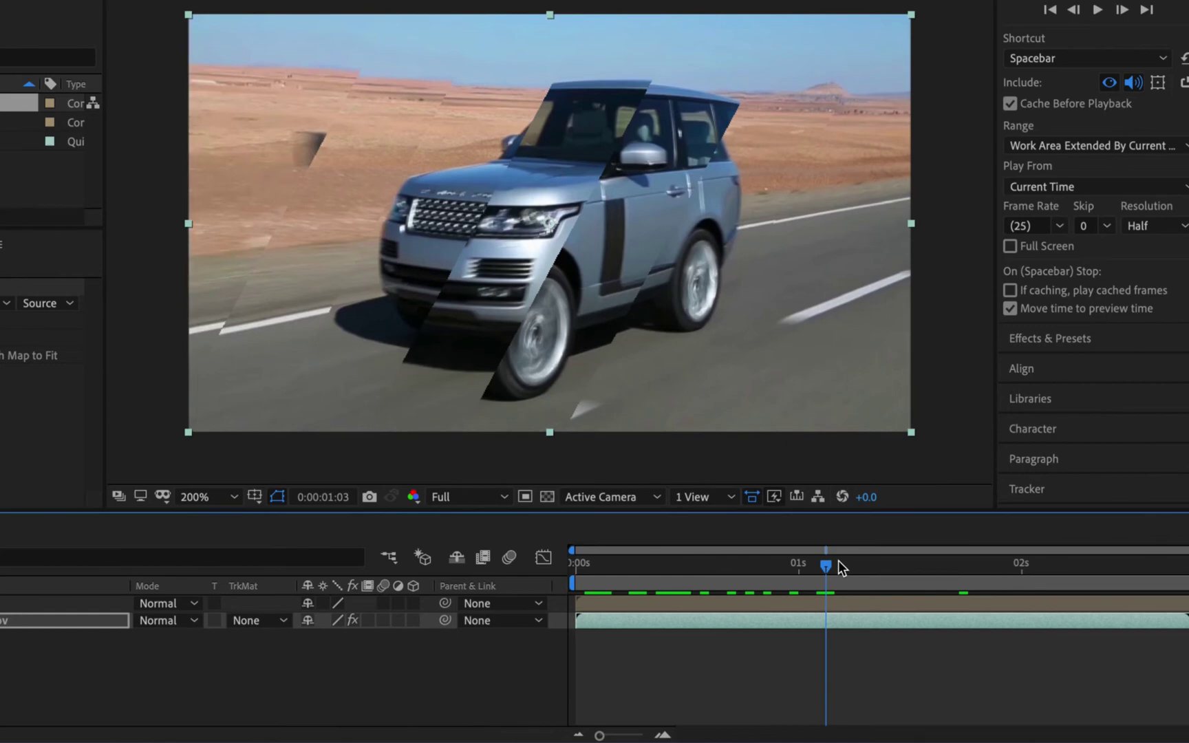
drag(838, 564, 686, 591)
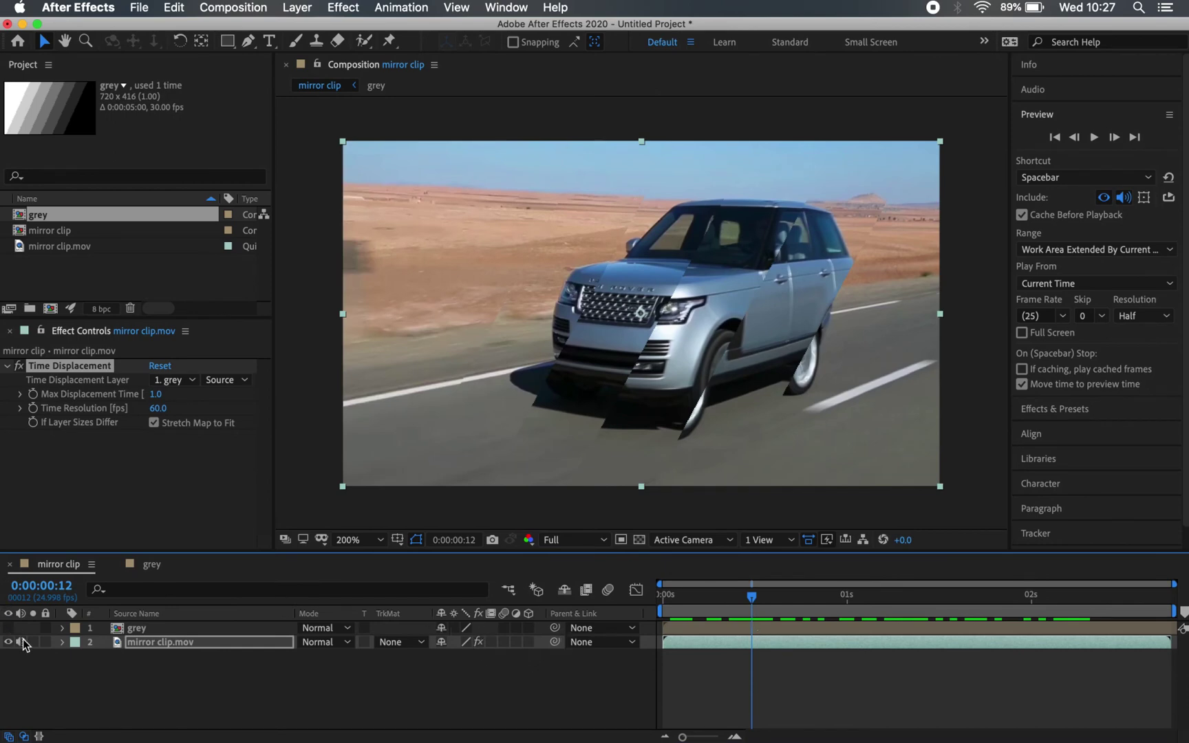
Step: Preview the animation from the start, then park the playhead at 0:00:02:06
click(732, 601)
drag(732, 600, 576, 614)
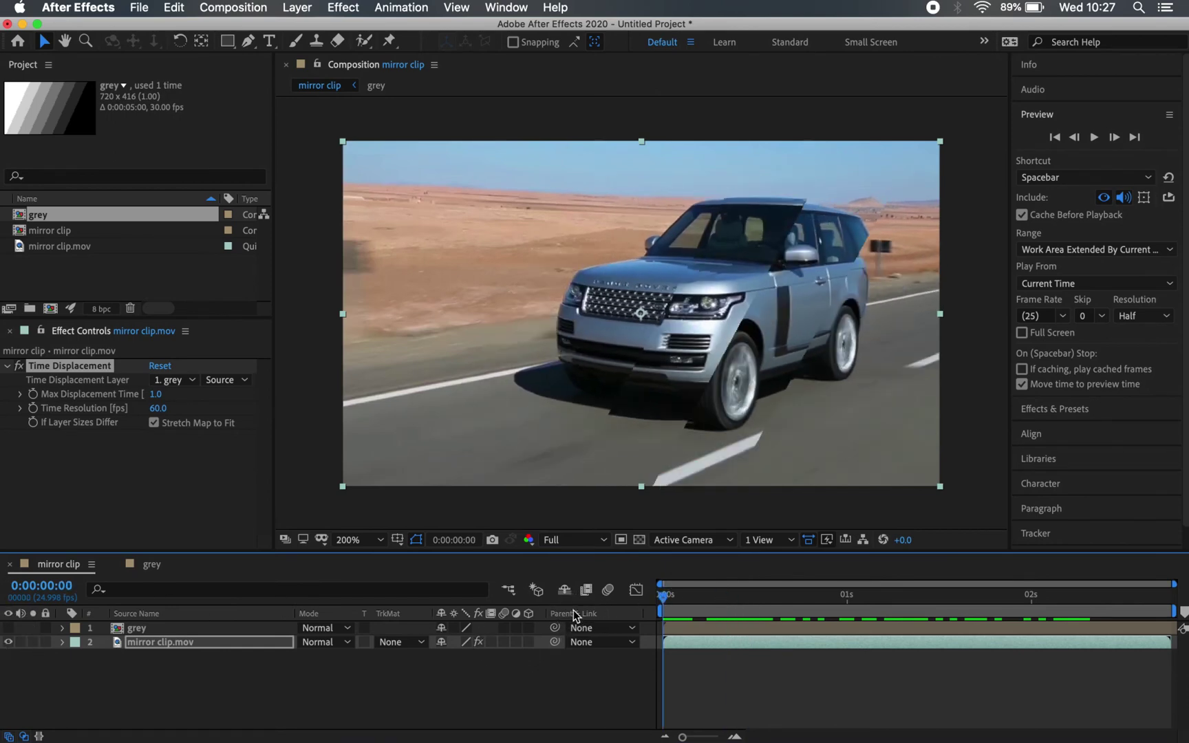
key(space)
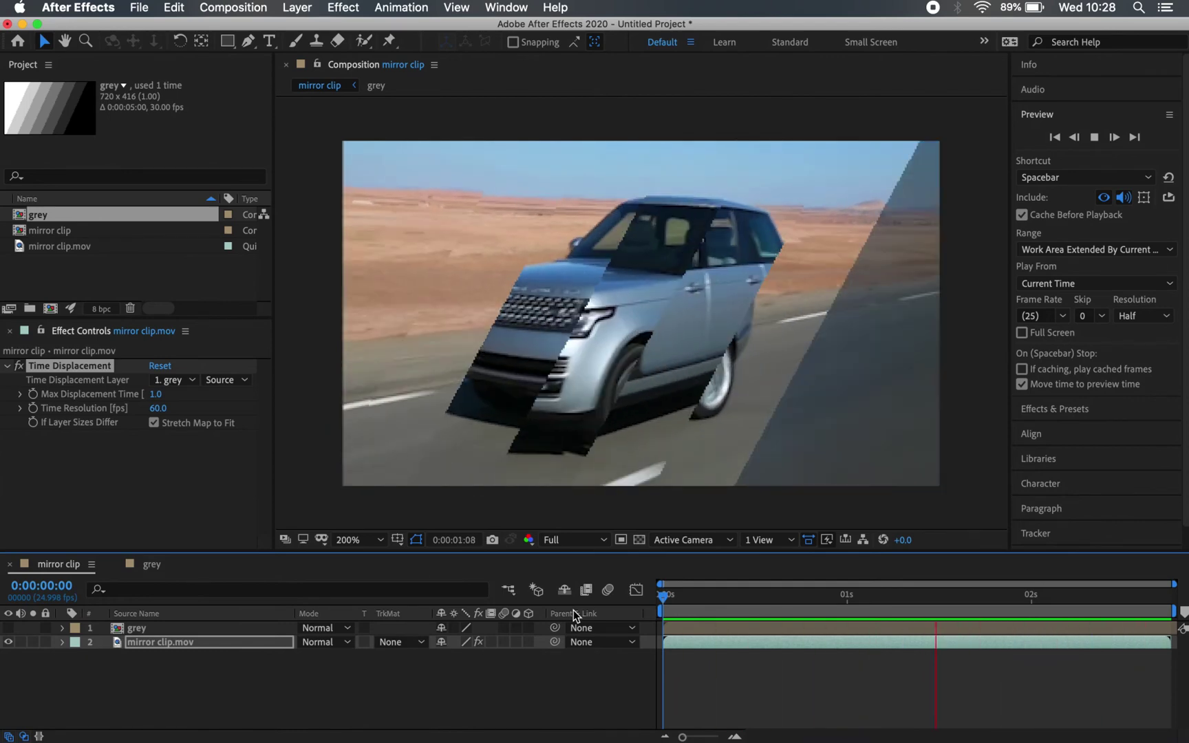
key(space)
drag(1024, 604, 1078, 604)
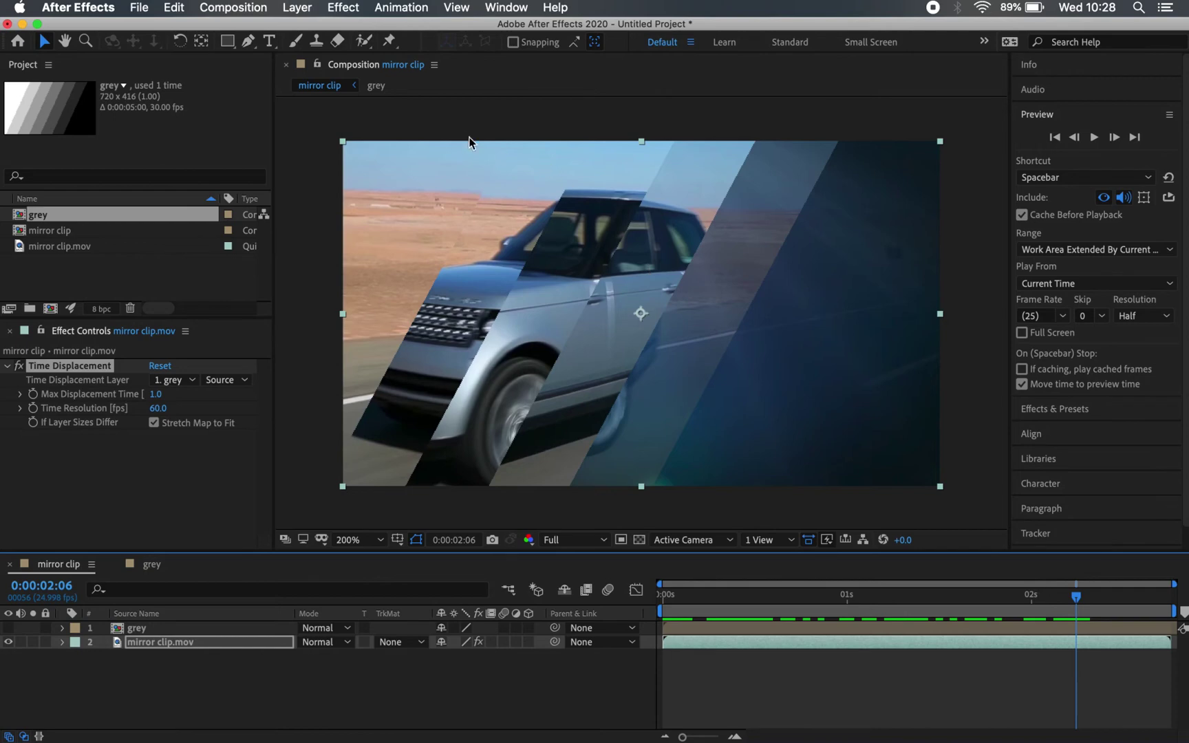
Step: Add a text layer reading 'HEADLINE' over the car
click(268, 46)
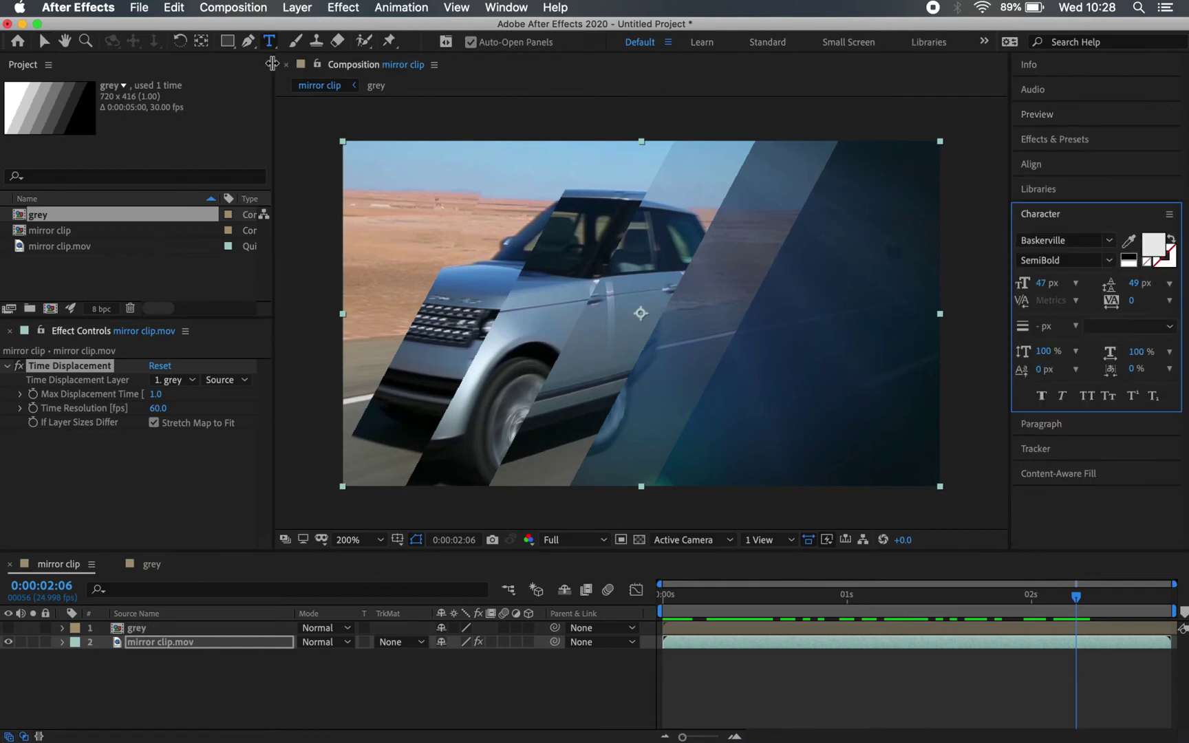
click(586, 352)
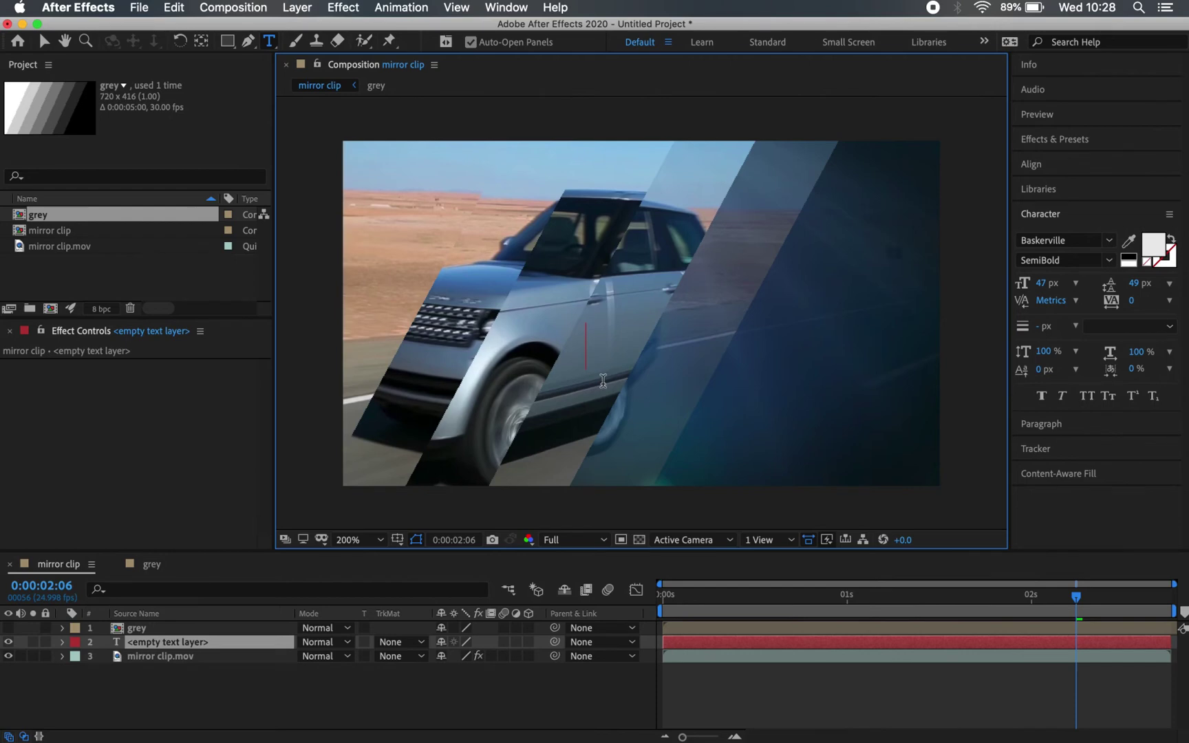
text(HE)
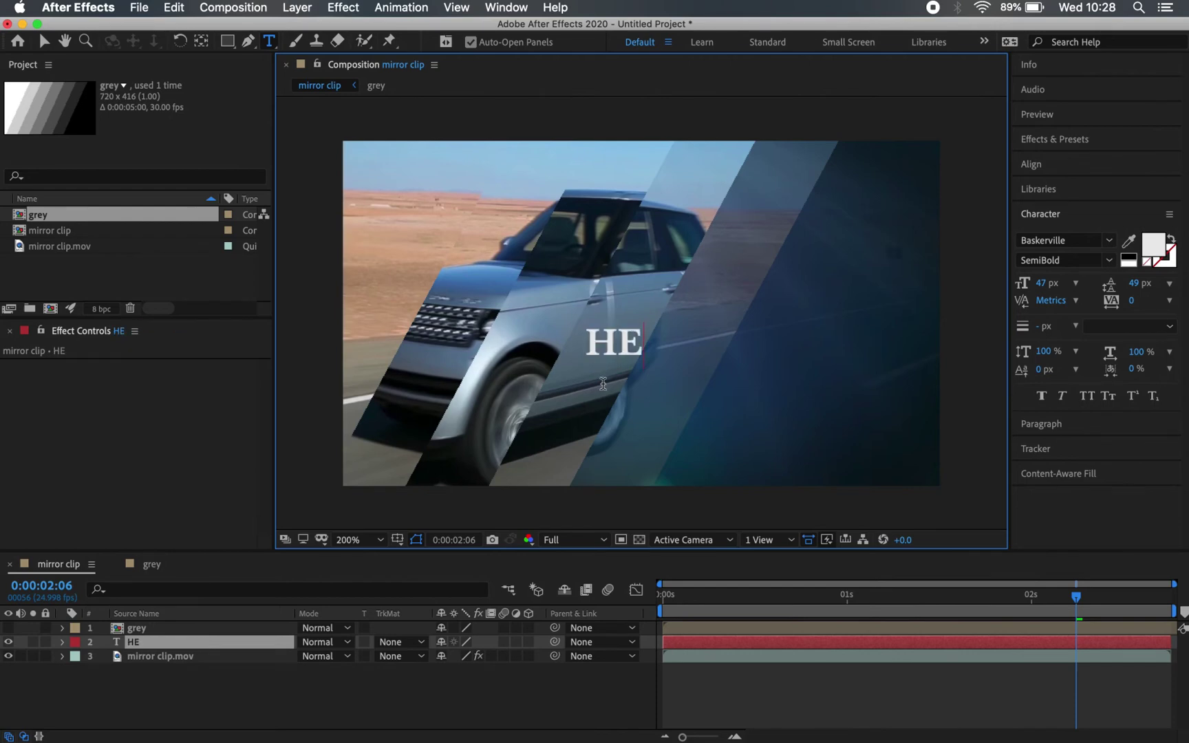
text(ADLINE)
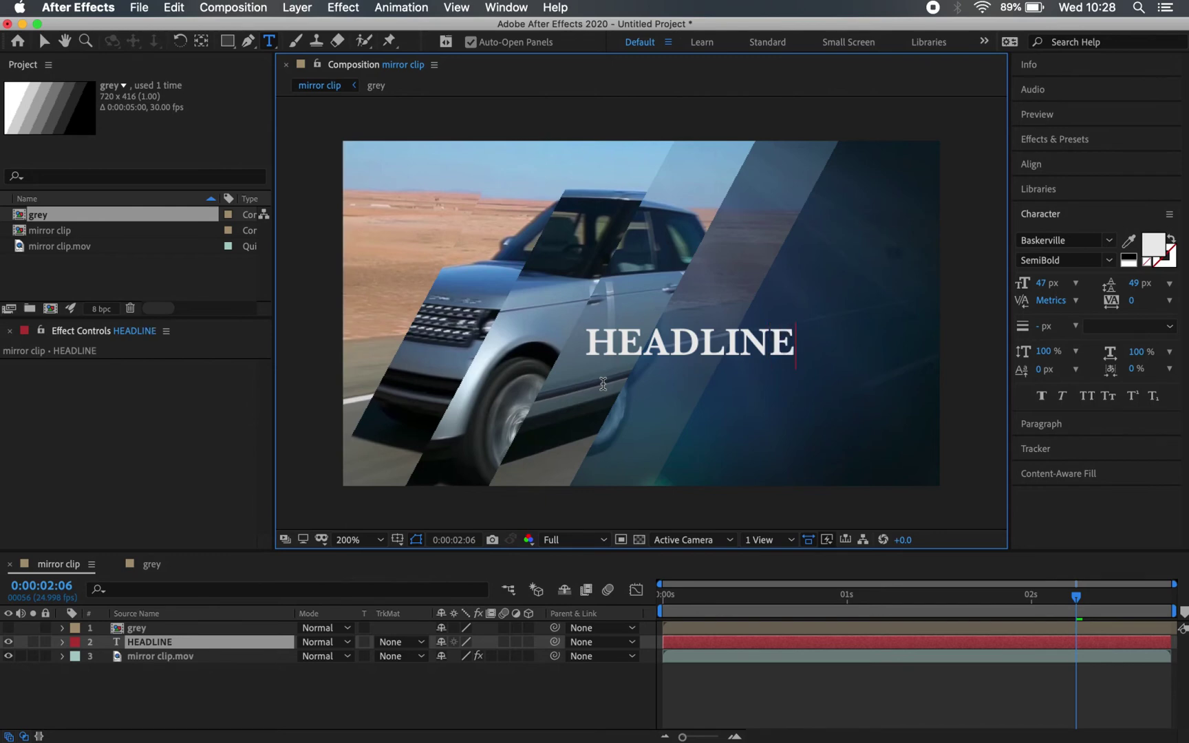
click(42, 42)
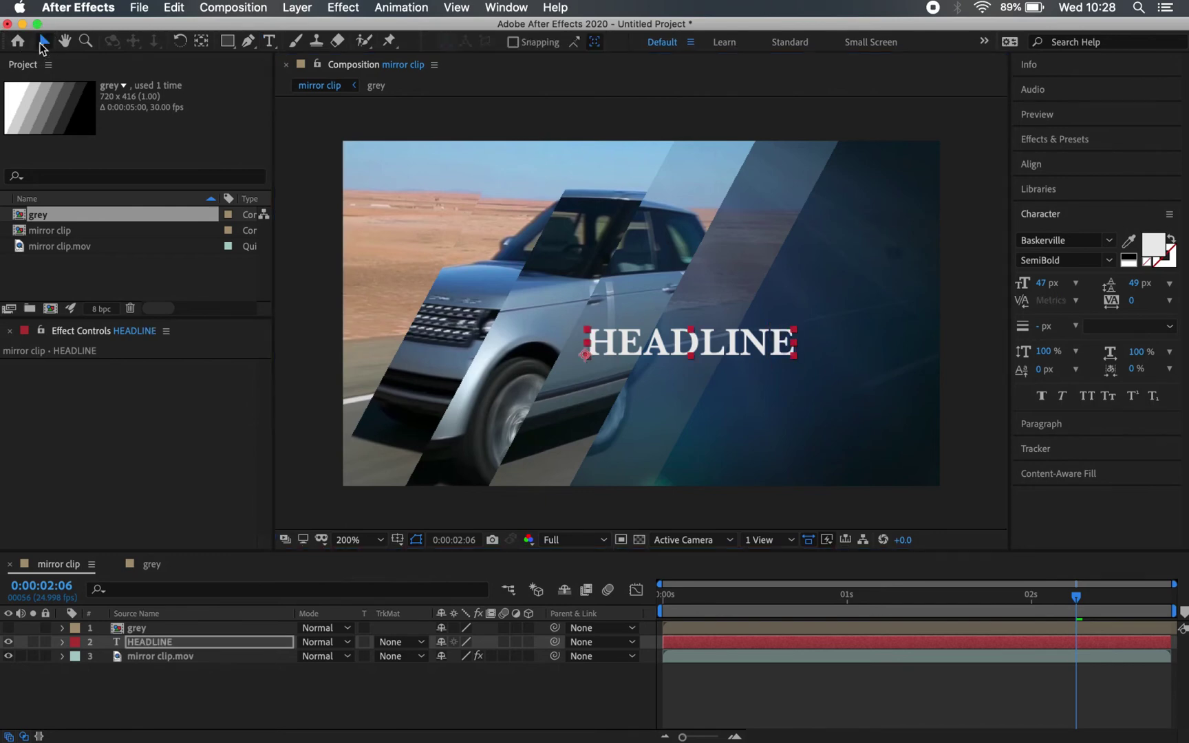
Step: Move HEADLINE down-left of centre and set its font to DIN Condensed Bold
drag(608, 337, 524, 378)
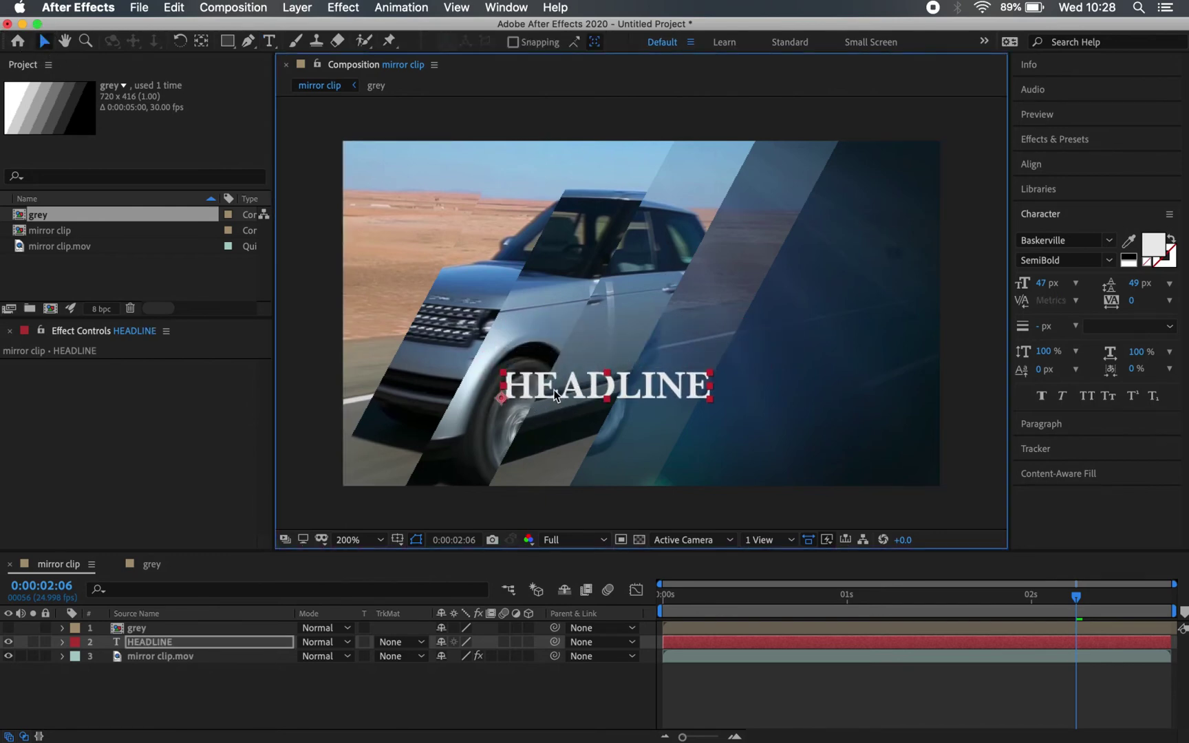
click(1098, 240)
text(din)
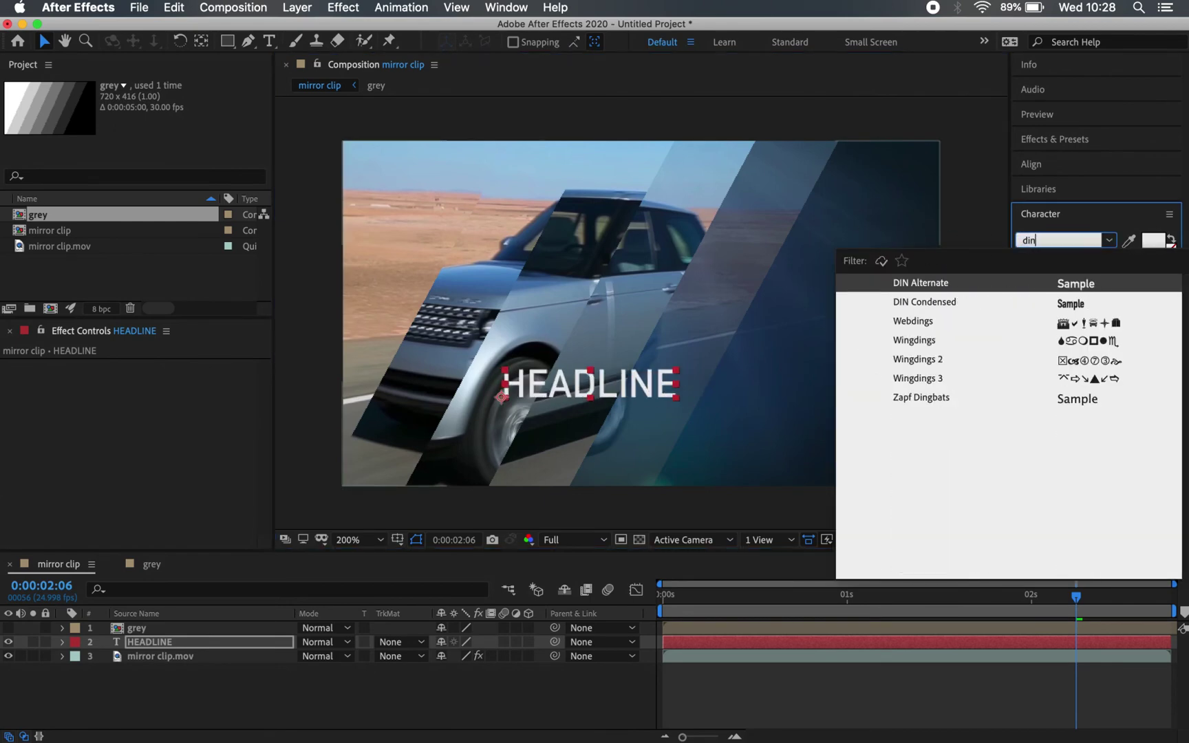
click(920, 302)
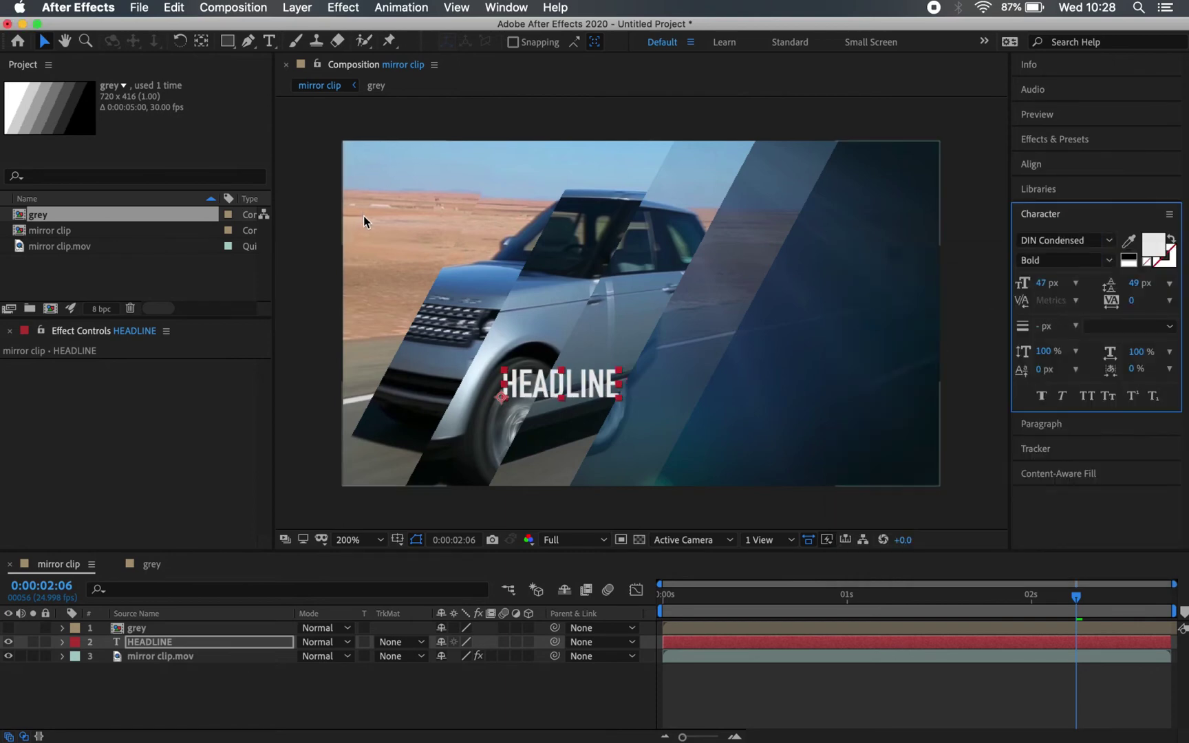
Step: Tilt HEADLINE to about -59°, place it on the dark blue stripe, and enlarge it to about 125 px
key(r)
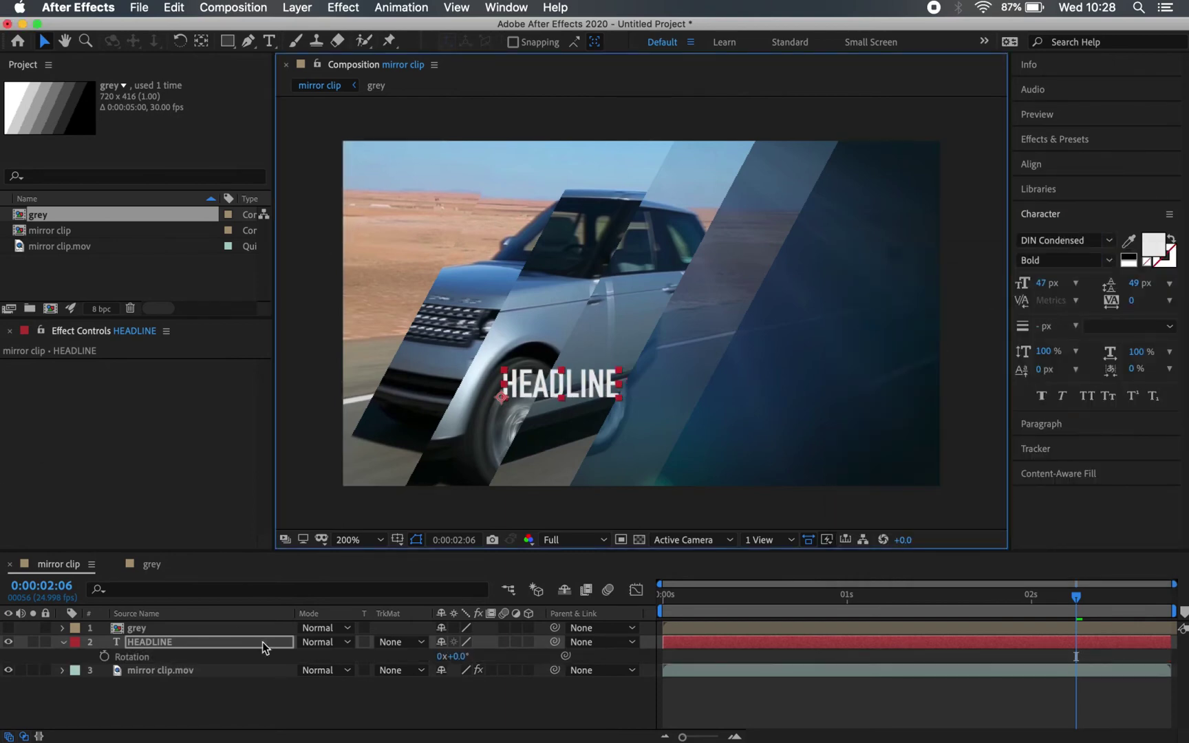
click(462, 656)
drag(463, 656, 402, 648)
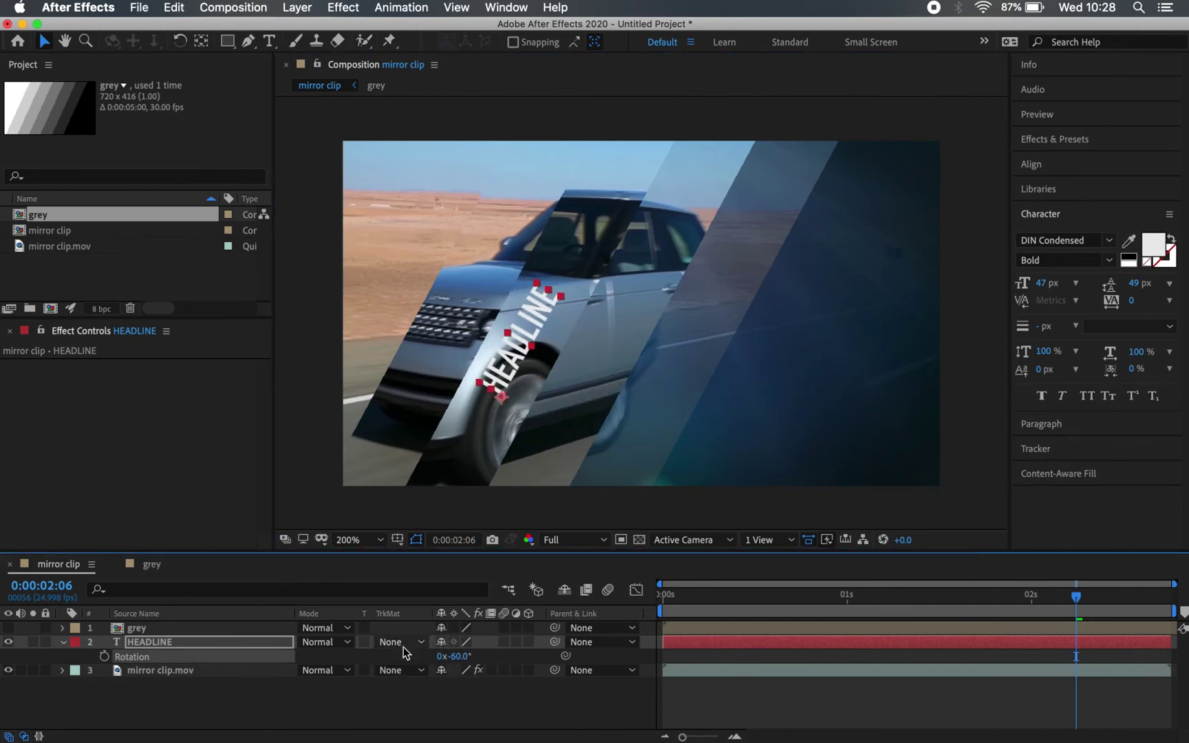
drag(504, 372, 654, 454)
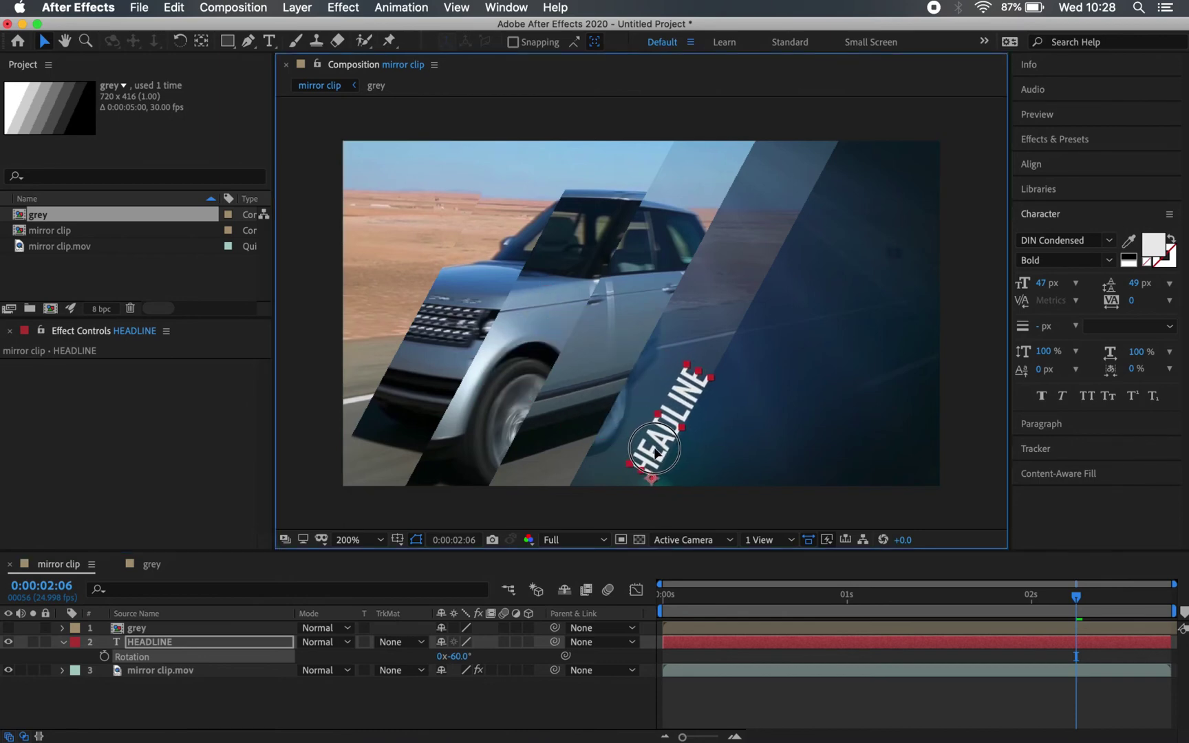
click(1042, 284)
drag(1043, 284, 1088, 266)
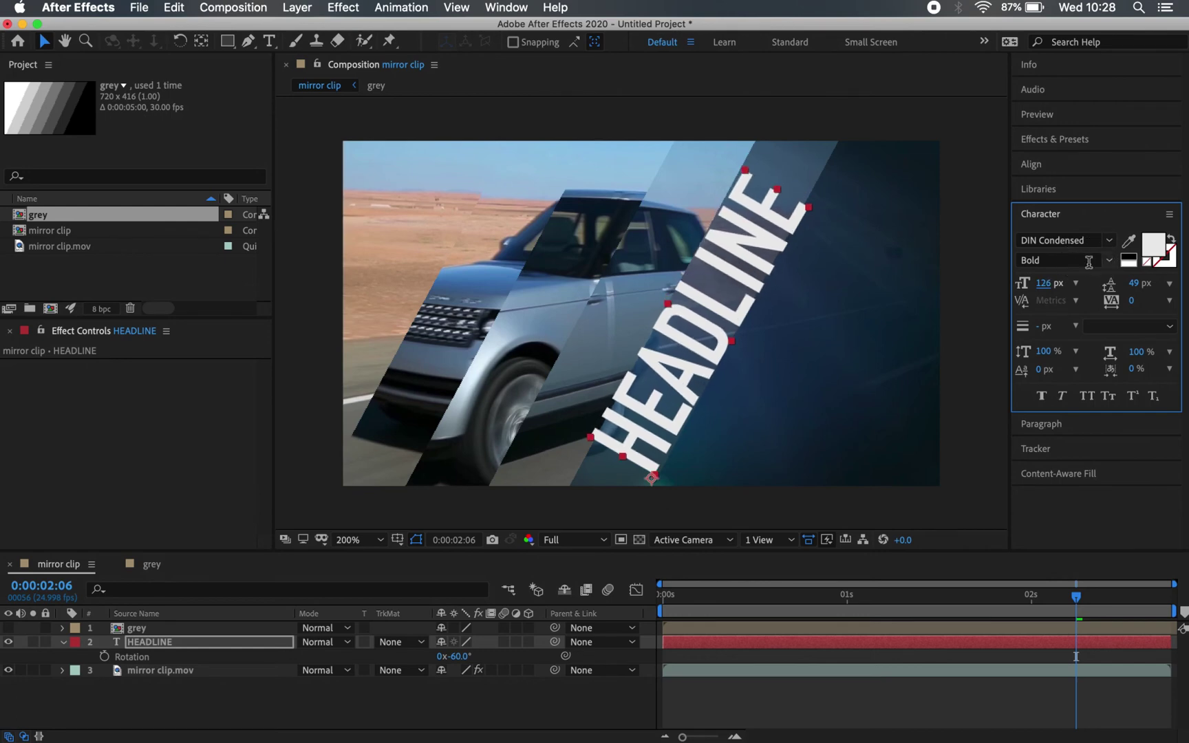
Step: Set HEADLINE's rotation to exactly -61° and bring its font size to 118 px
click(459, 657)
text(61)
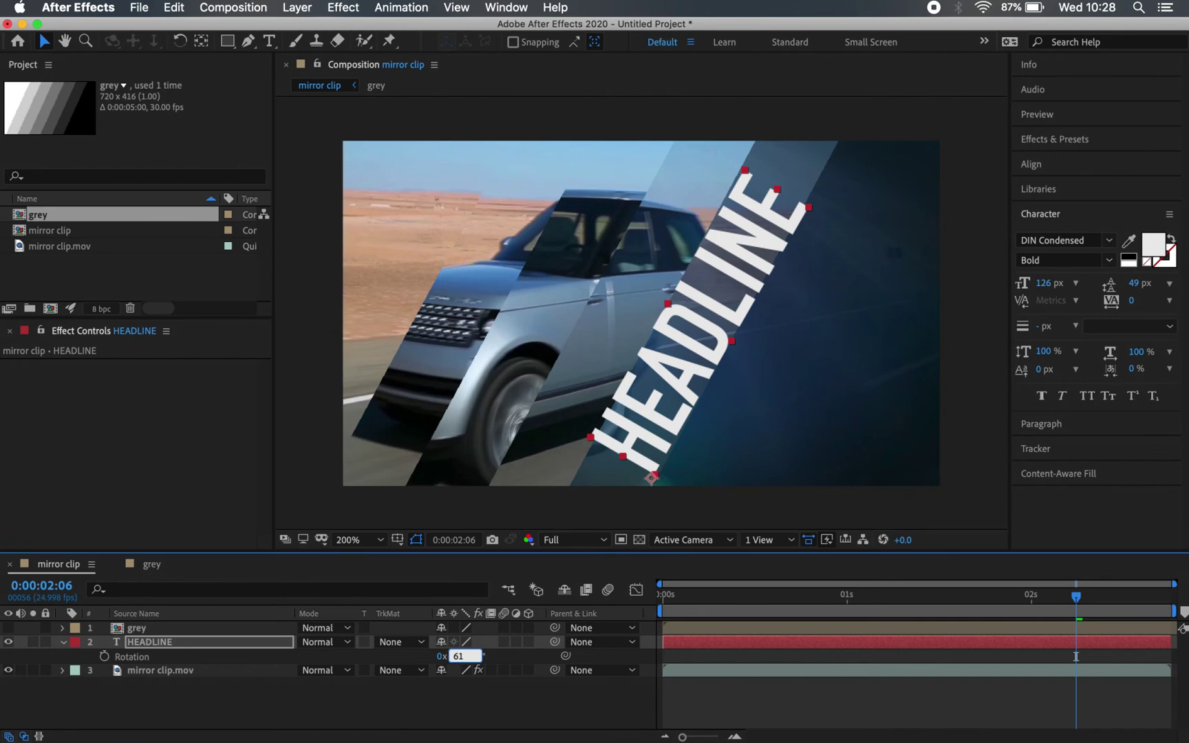
key(Return)
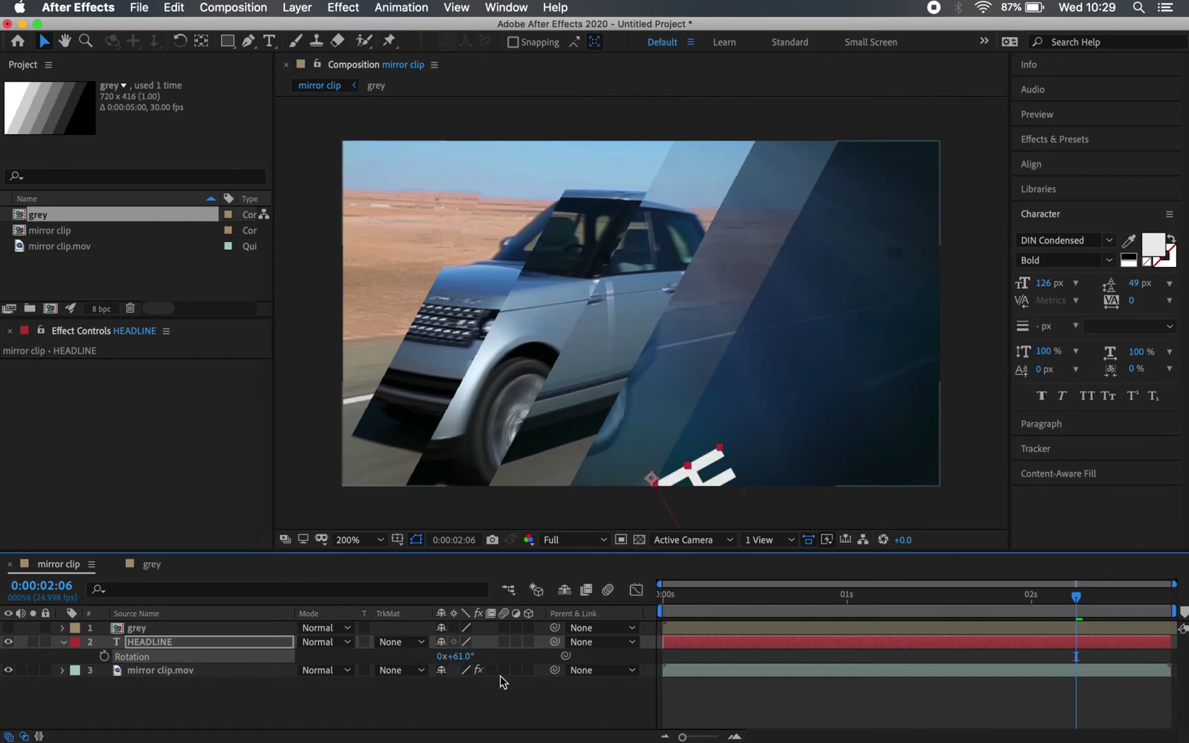
key(super+z)
click(462, 657)
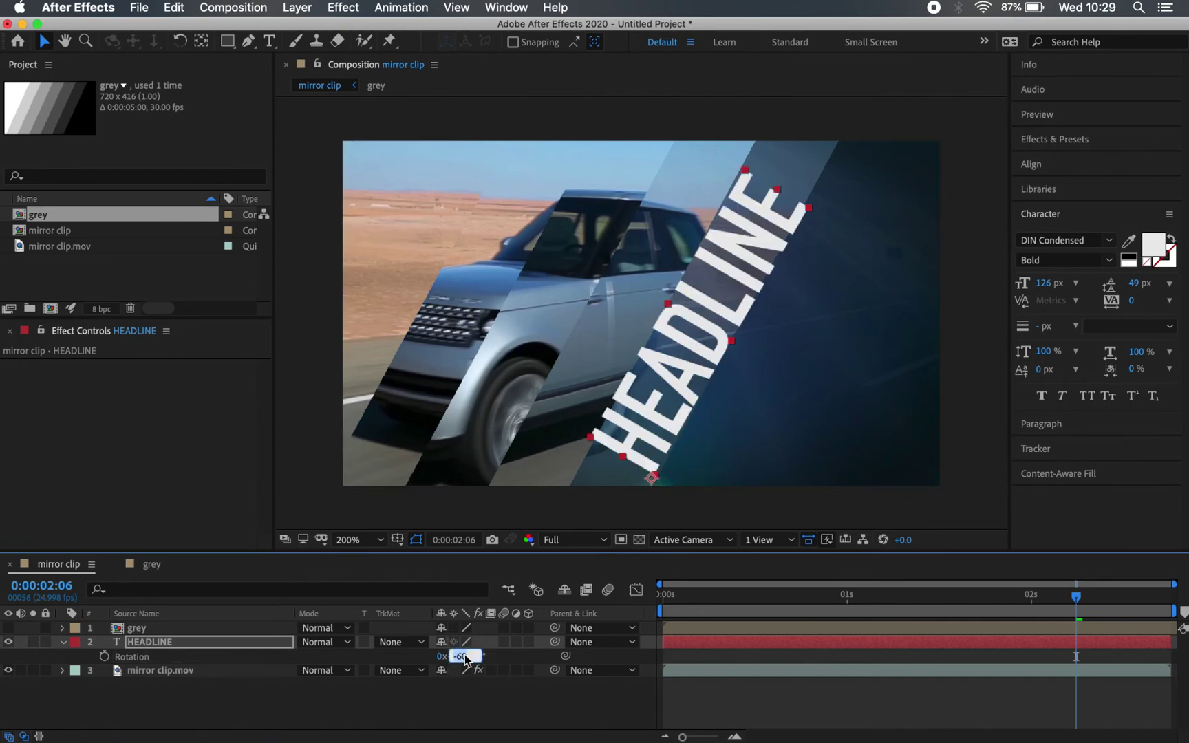
text(-)
key(Return)
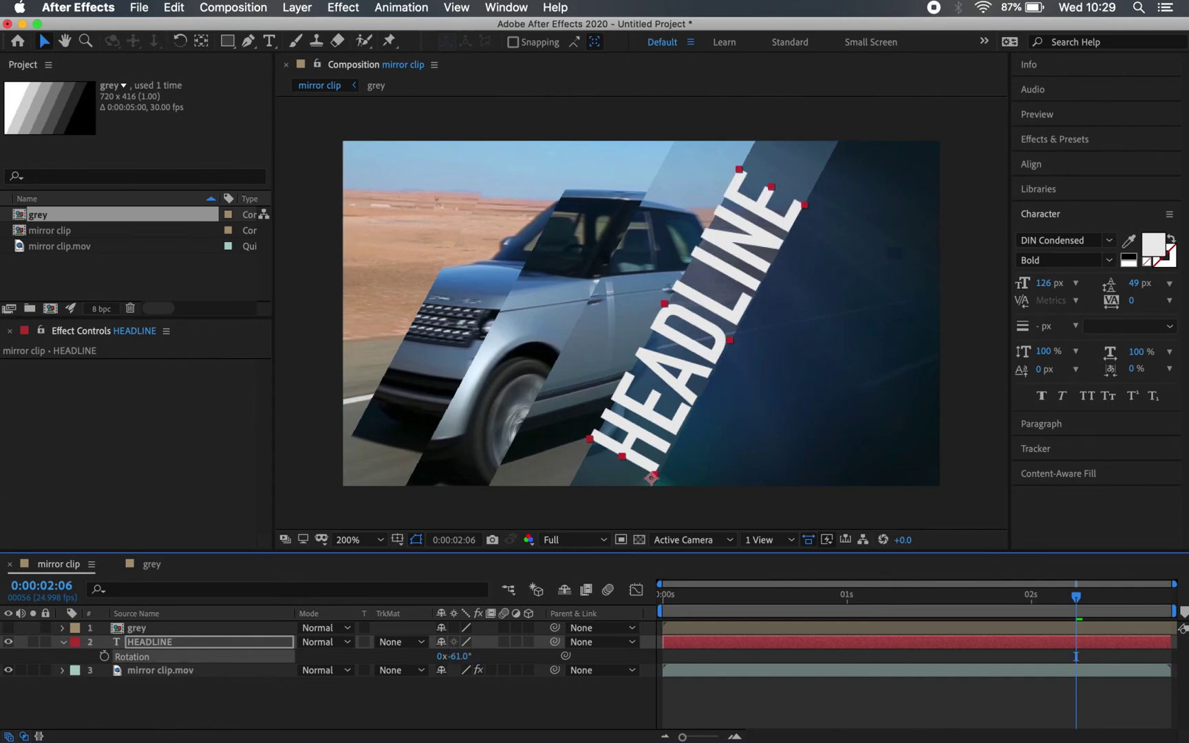
click(1042, 282)
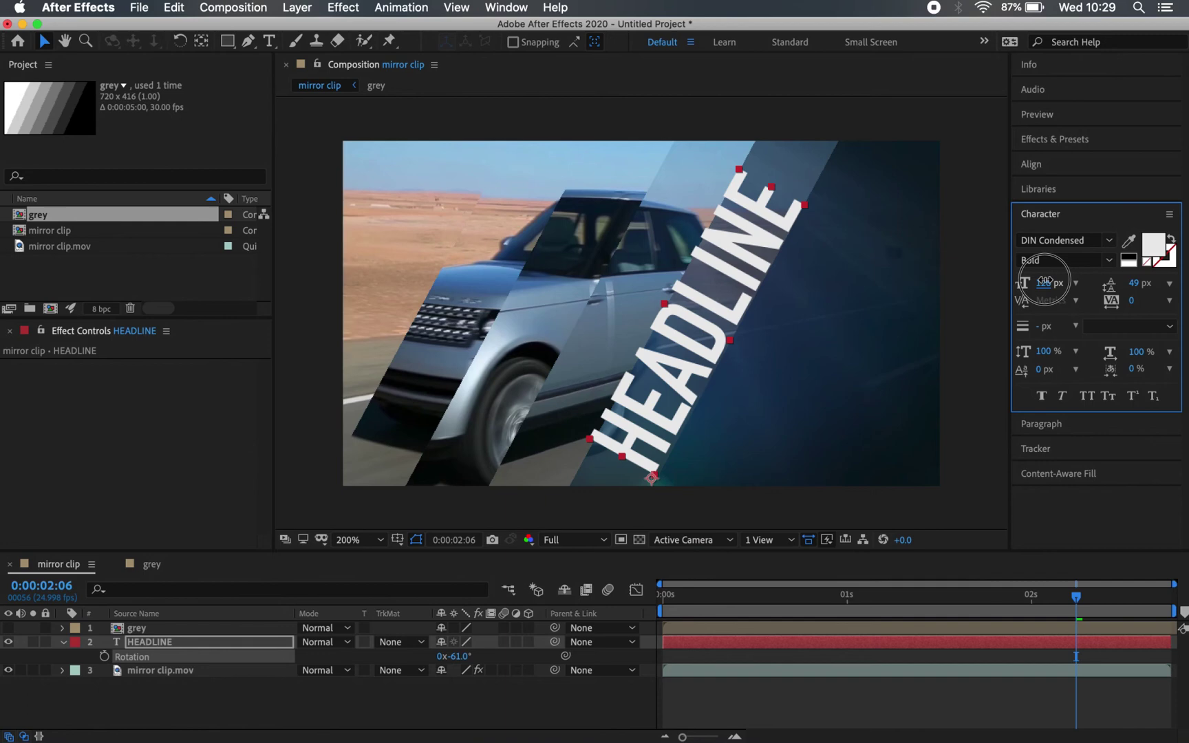
drag(1042, 283, 1040, 282)
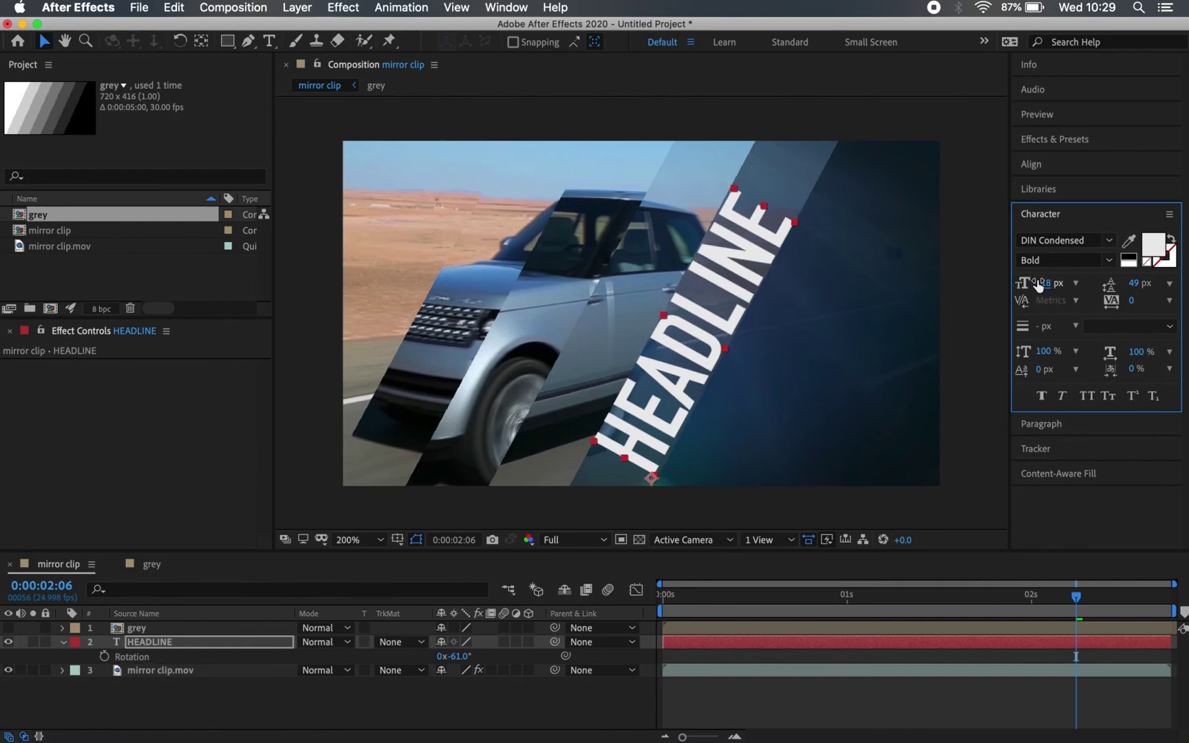
click(163, 644)
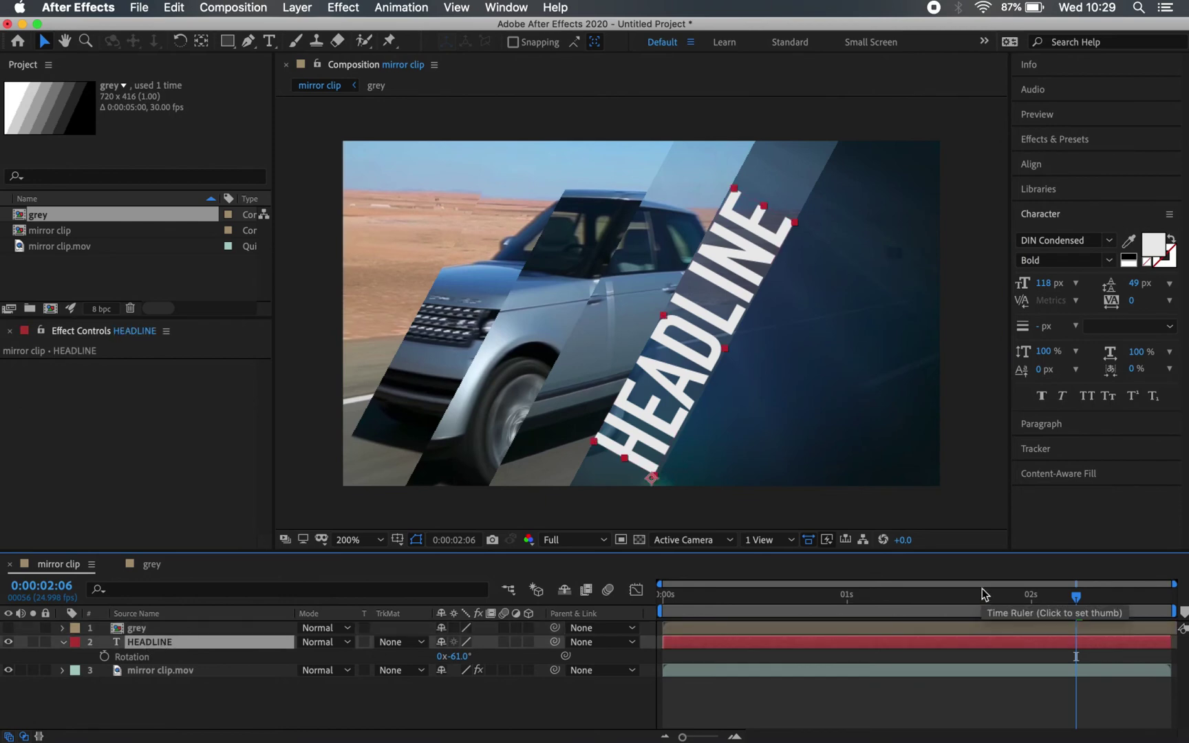
Step: Set a Position keyframe for HEADLINE's resting spot at 0:00:02:14
key(t)
key(p)
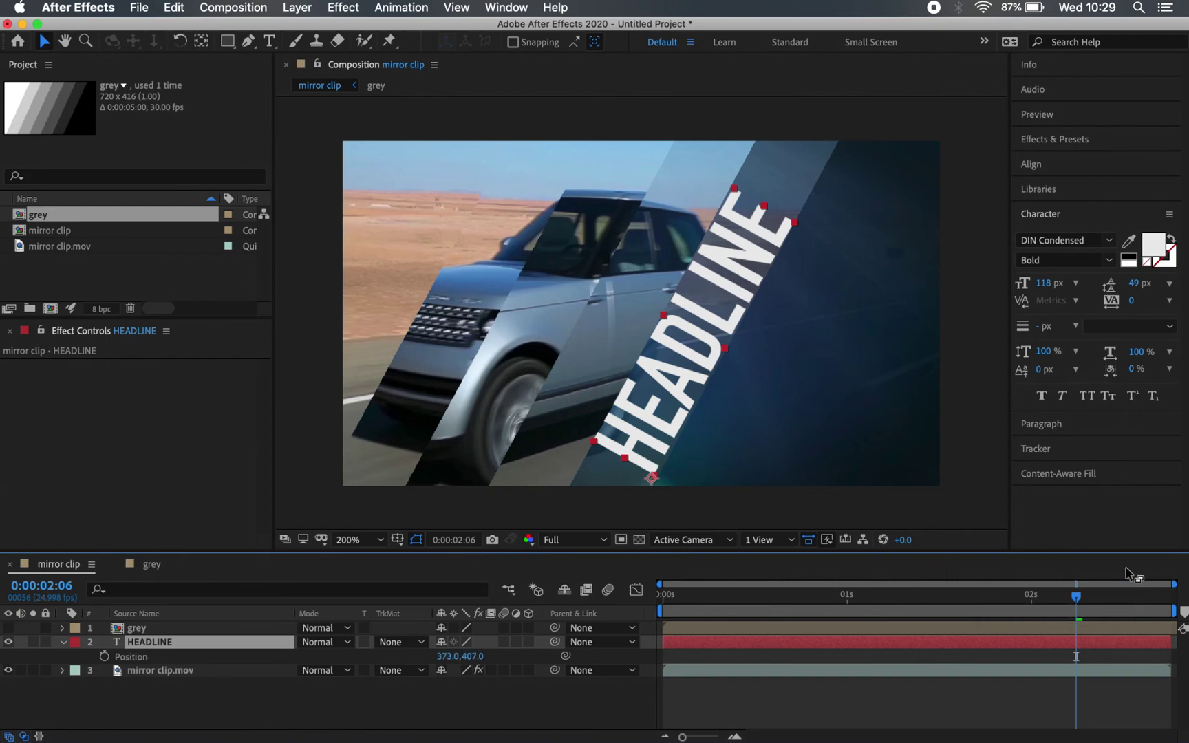
mouse_move(1118, 601)
mouse_down()
mouse_move(1165, 604)
mouse_move(1112, 611)
mouse_move(1149, 612)
mouse_move(1136, 612)
mouse_up()
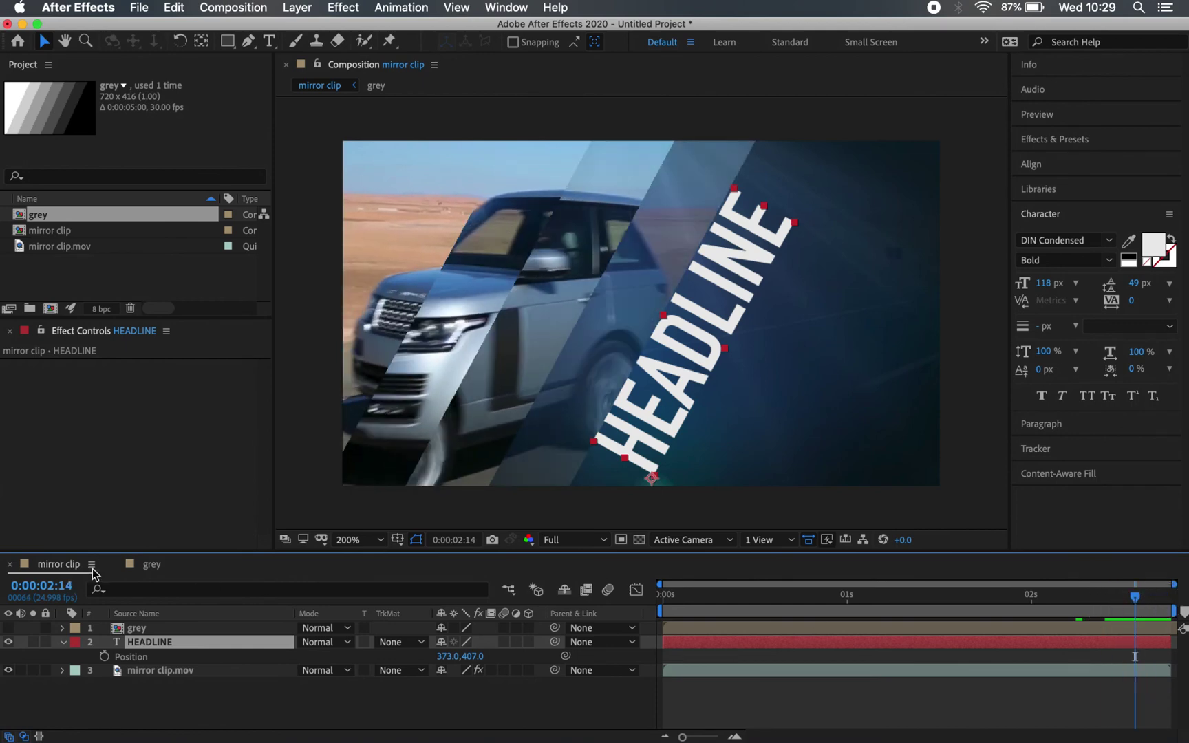
click(104, 656)
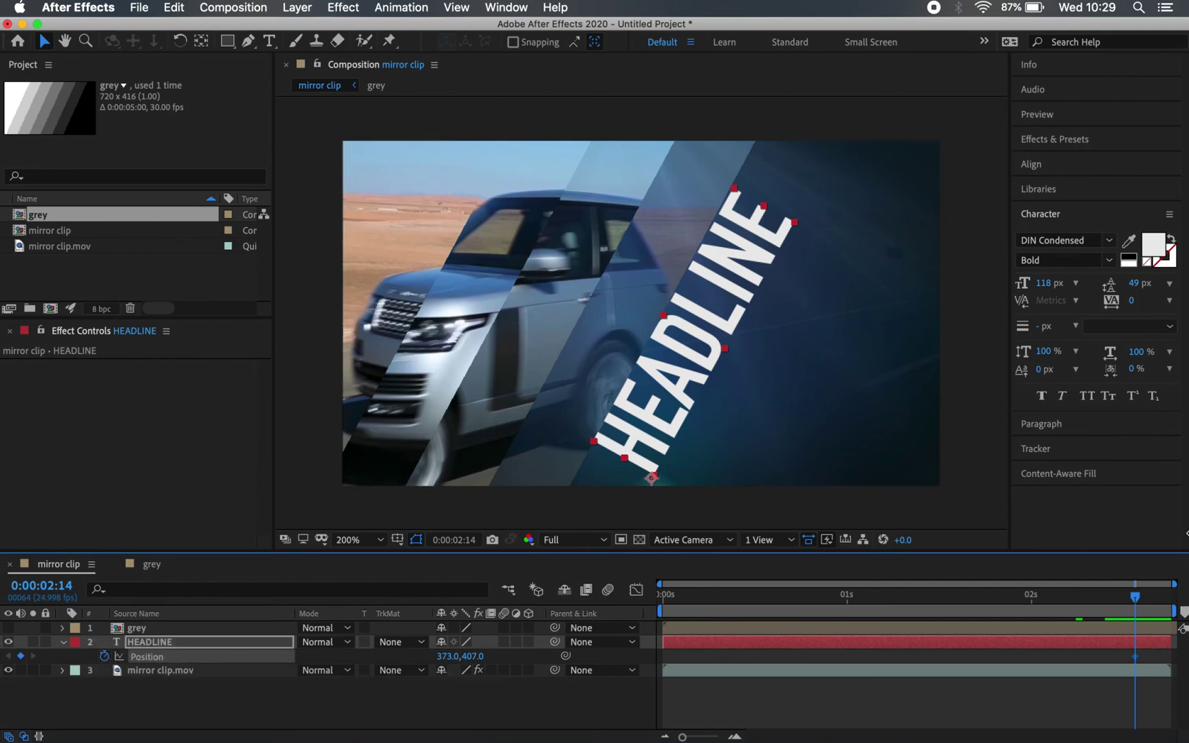
Step: At 0:00:01:03, move HEADLINE off-frame bottom-left and scrub to preview the slide-in
drag(1018, 605, 872, 611)
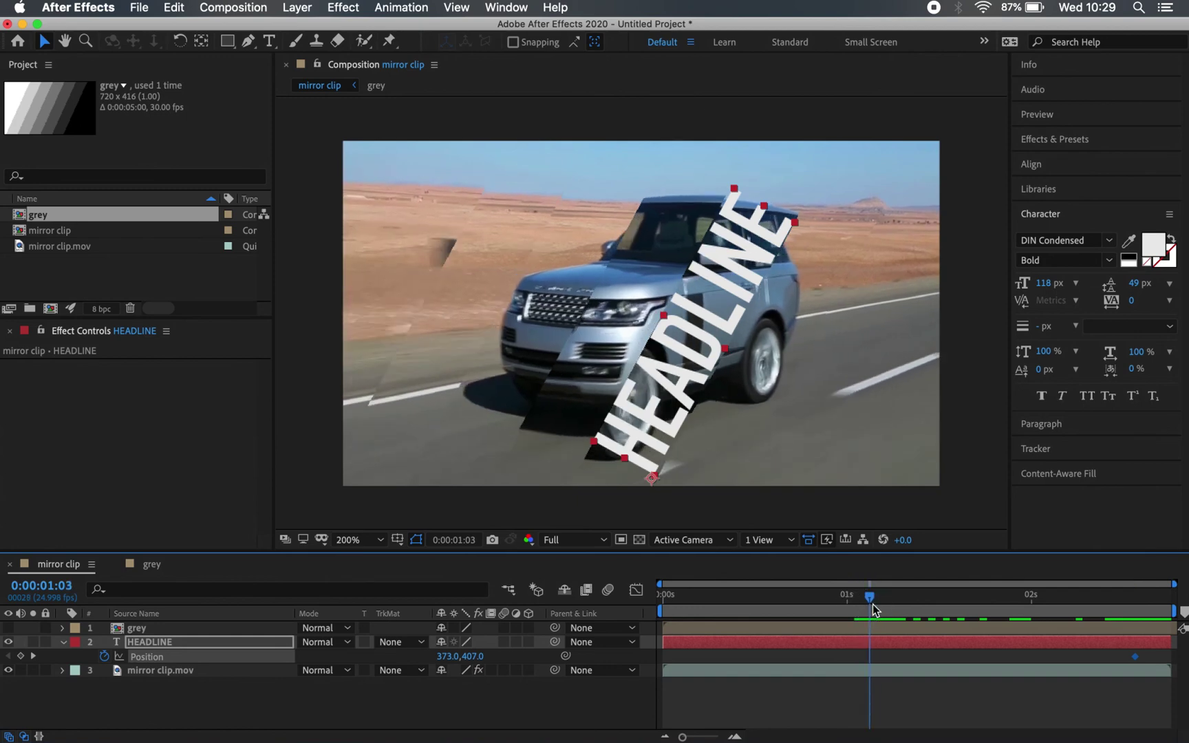
drag(756, 227, 596, 522)
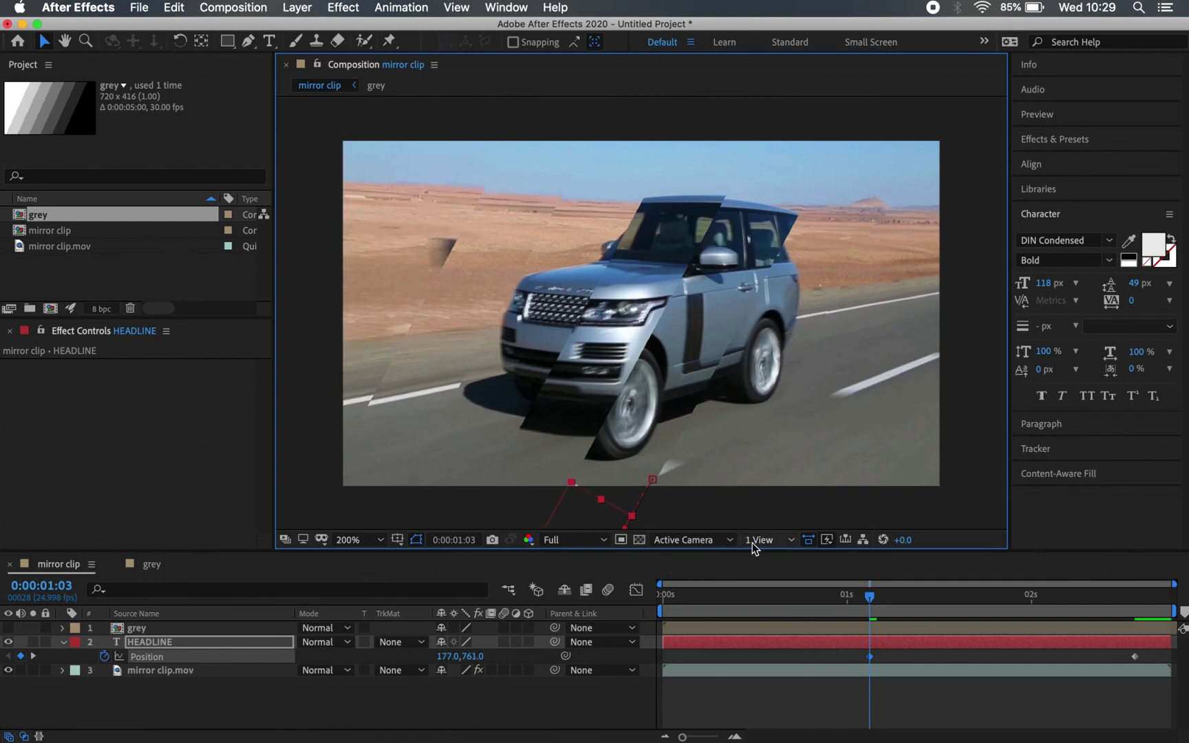
drag(872, 603, 1172, 585)
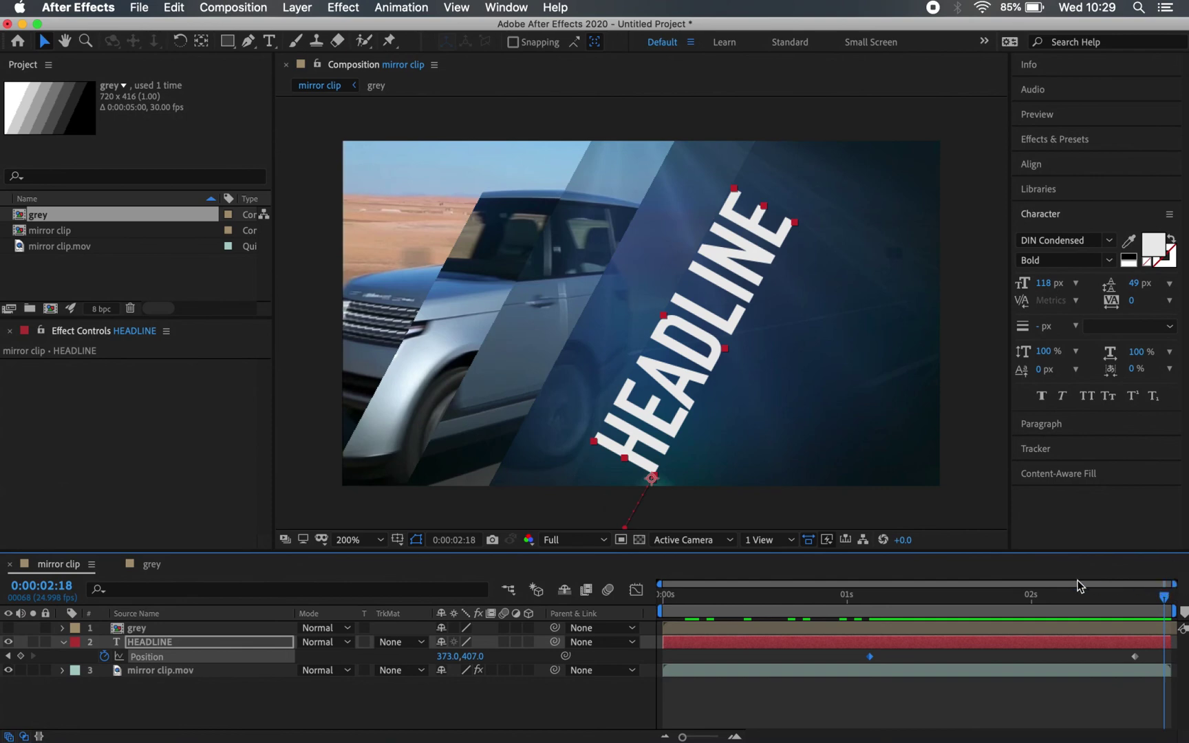
mouse_move(1061, 597)
mouse_down()
mouse_move(864, 581)
mouse_move(697, 608)
mouse_move(1055, 598)
mouse_up()
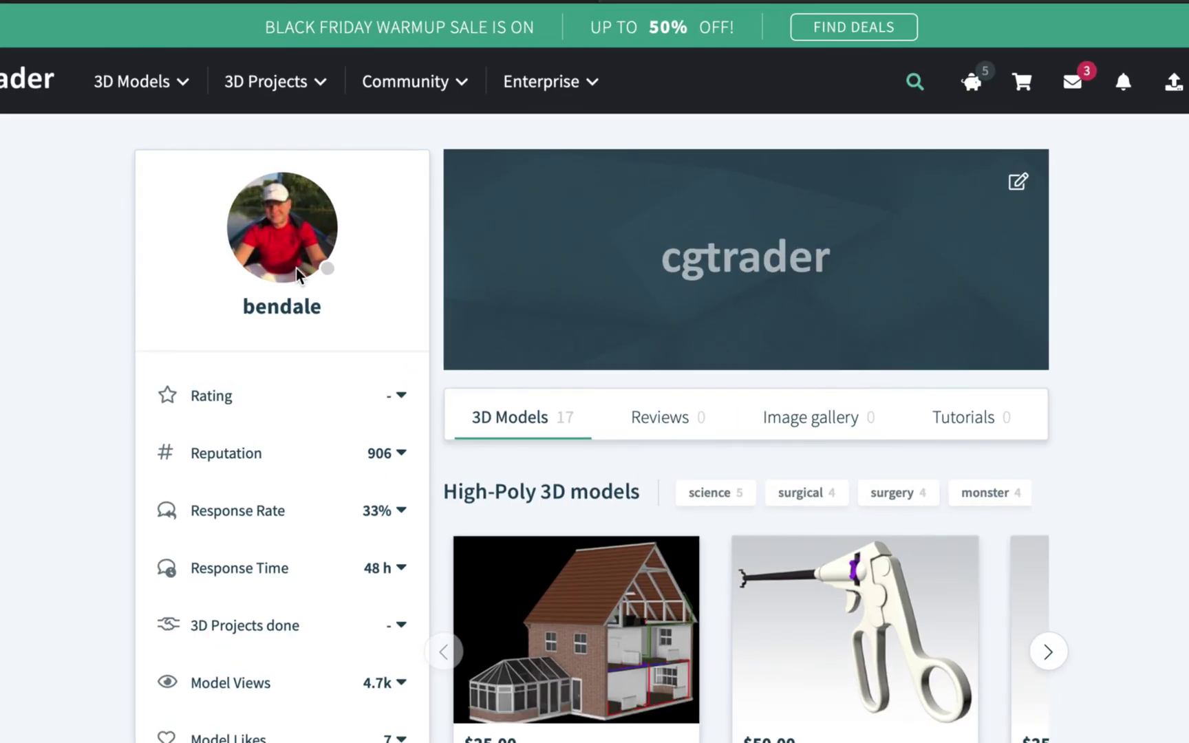
Step: Page through the profile's High-Poly model collection
scroll(297, 274, down, 3)
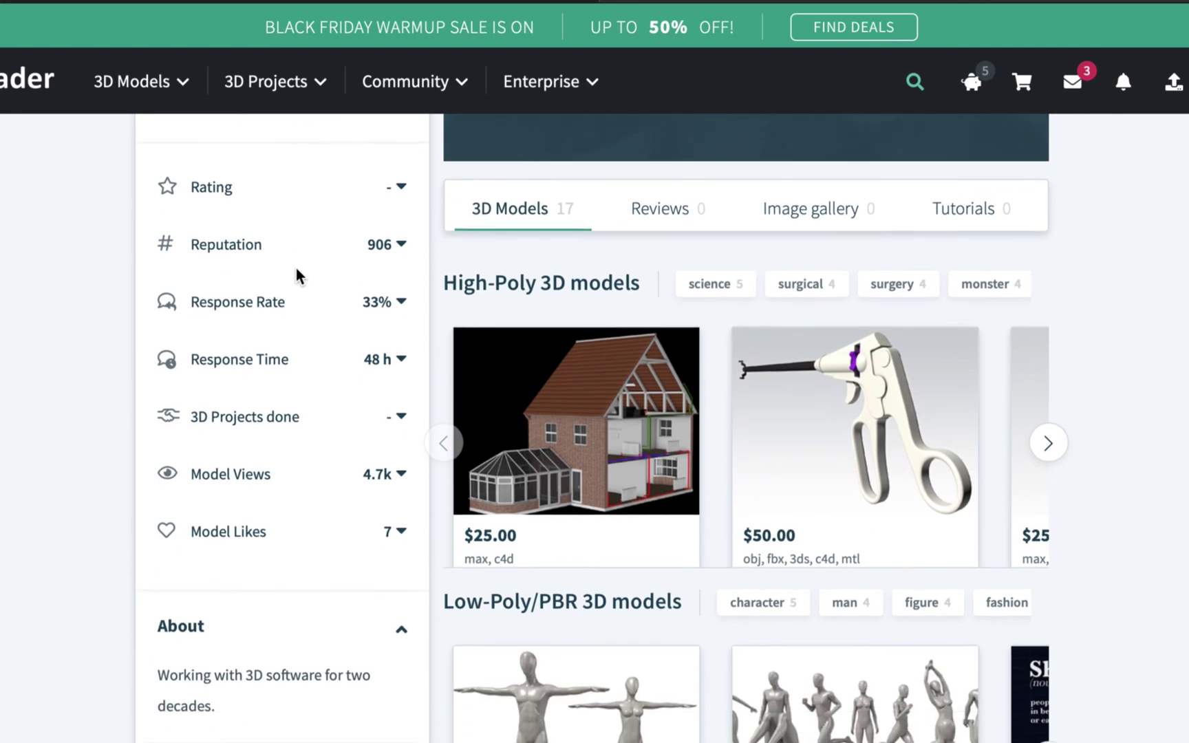
click(1050, 444)
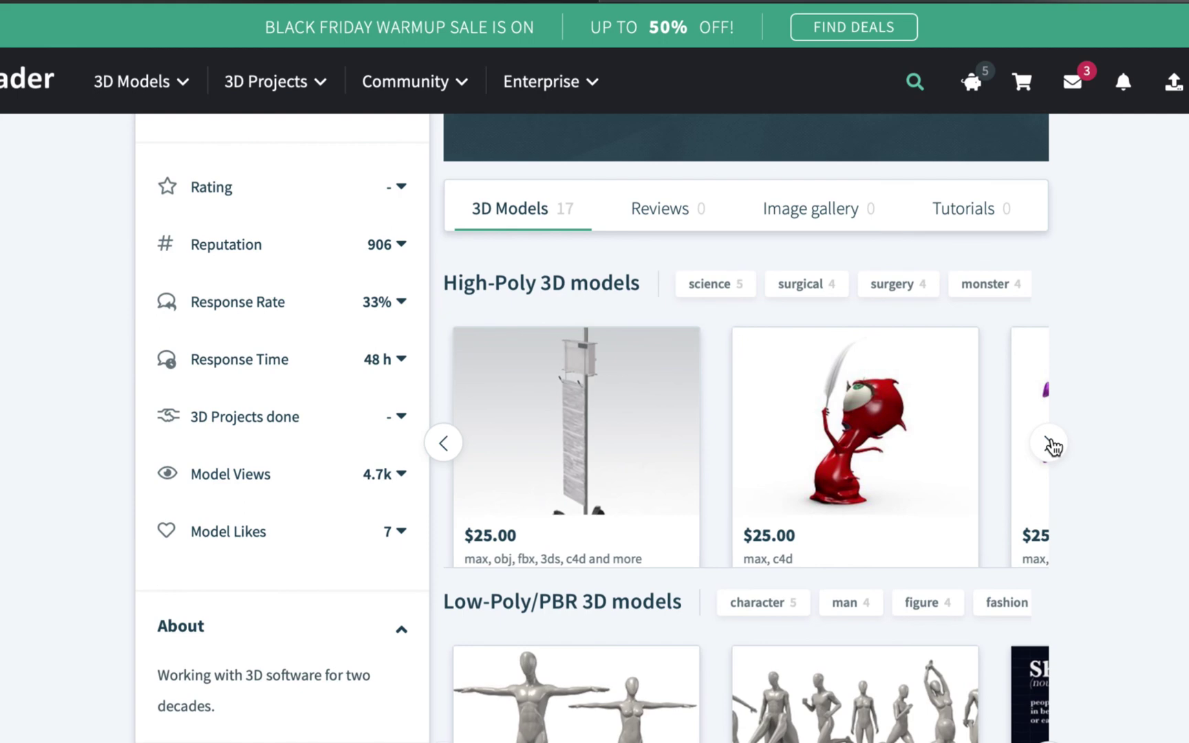
click(1049, 444)
click(1052, 445)
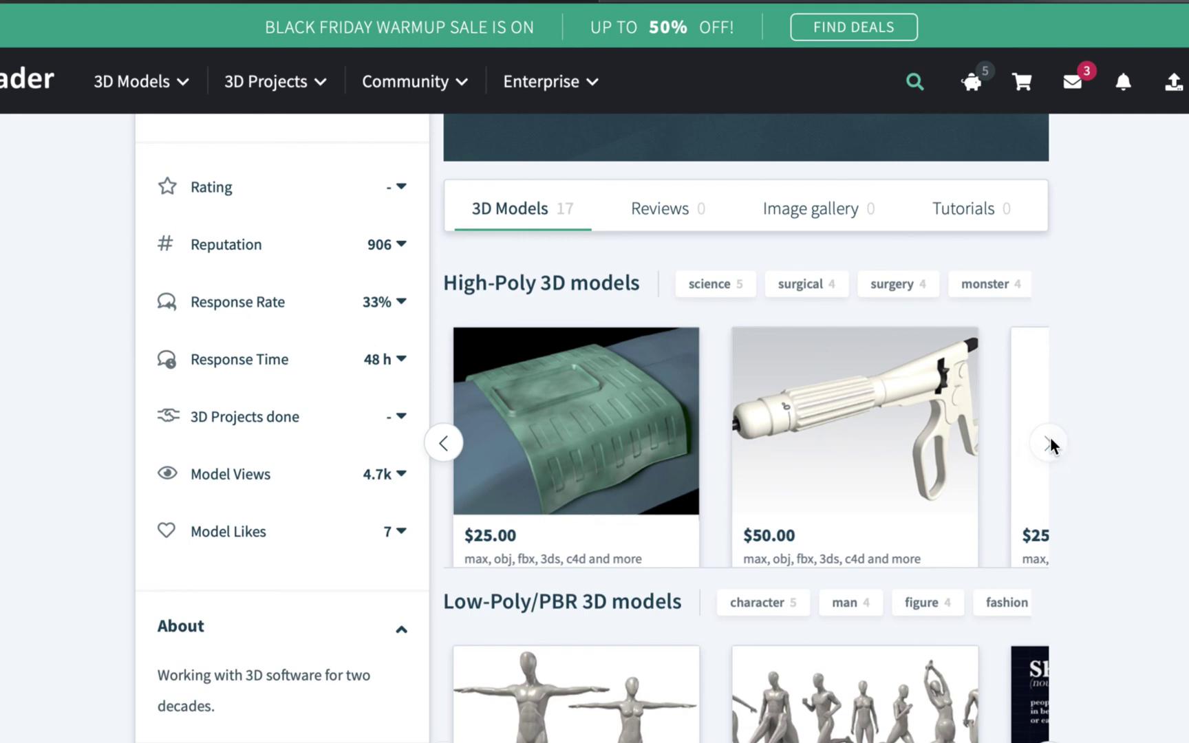
Step: Page through the Low-Poly models and open the Dynamic Fishing Rod model
scroll(1051, 446, down, 5)
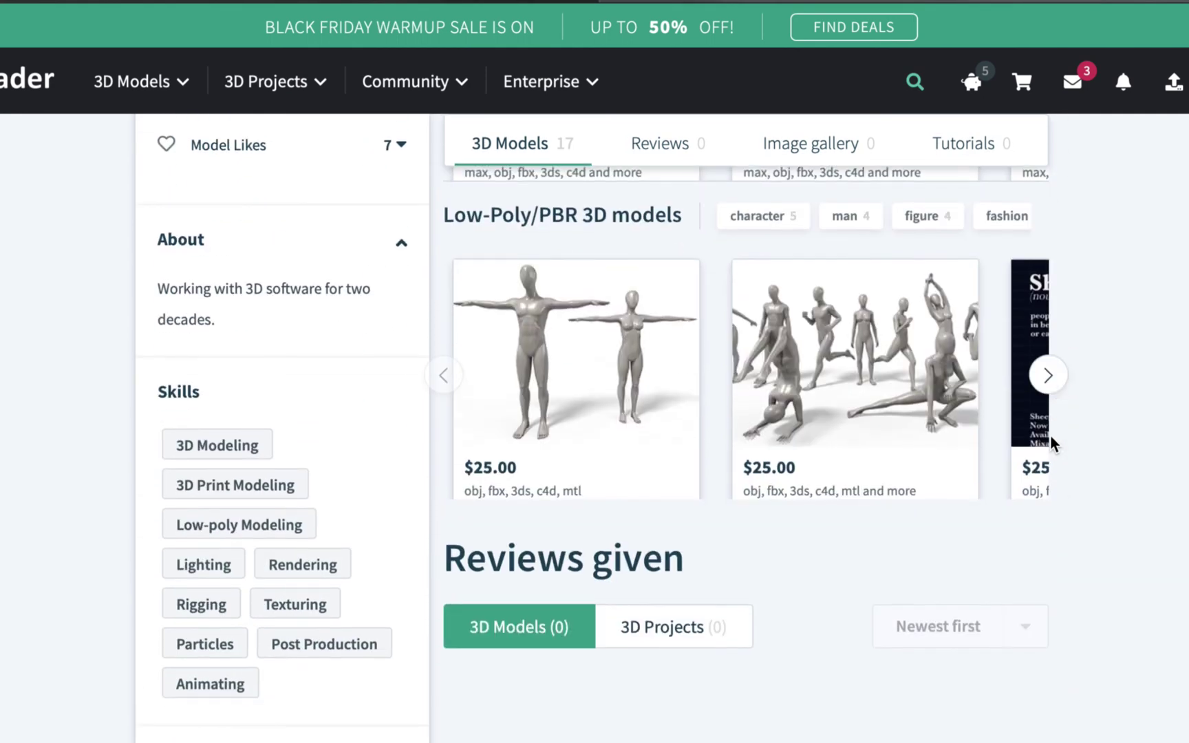
click(1047, 376)
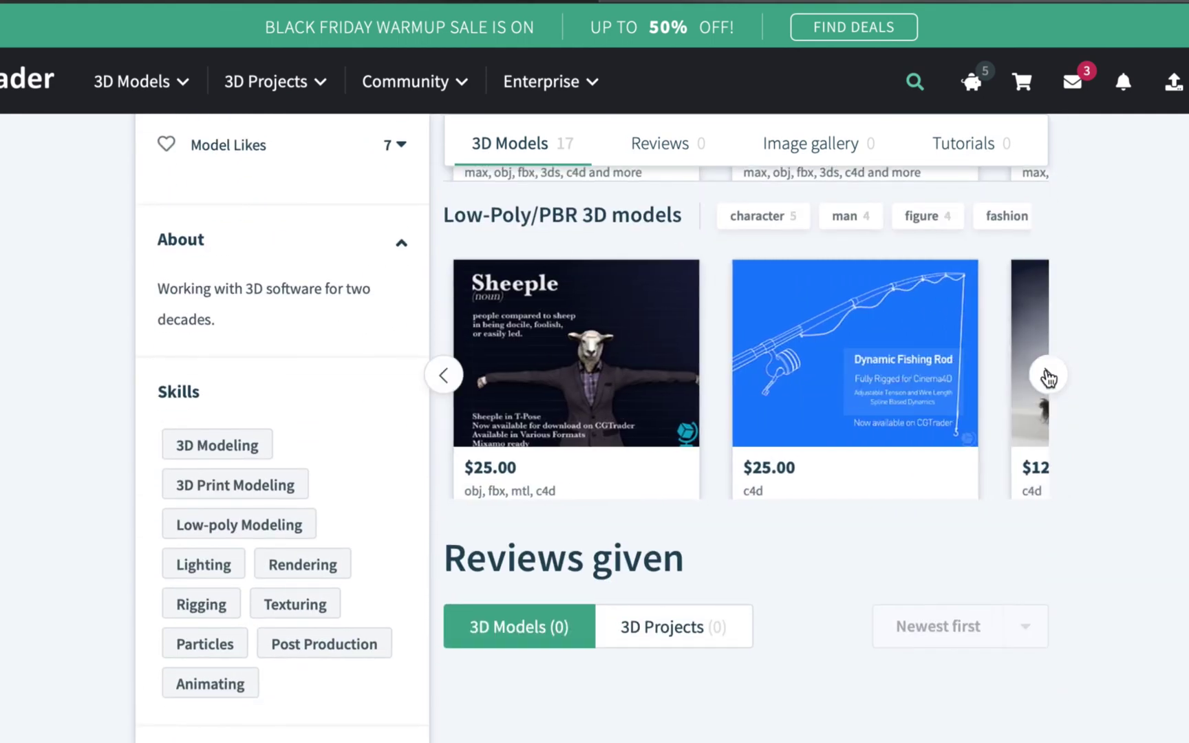
click(1047, 377)
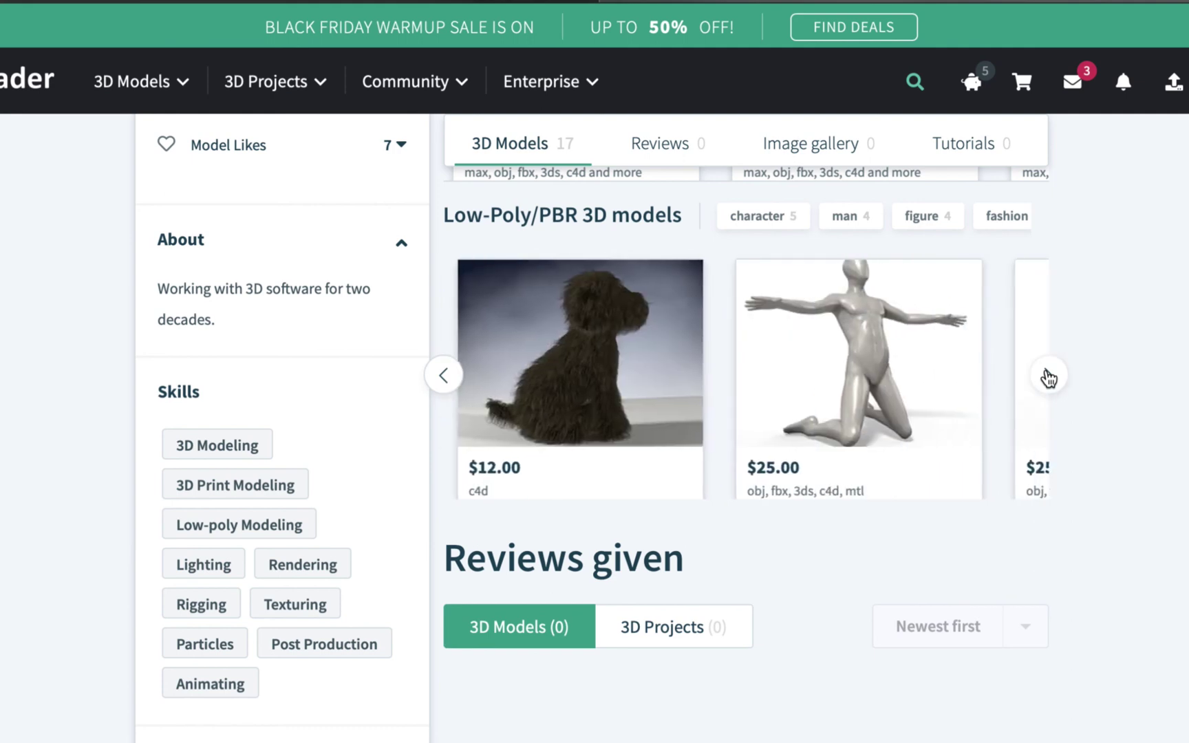
click(1047, 376)
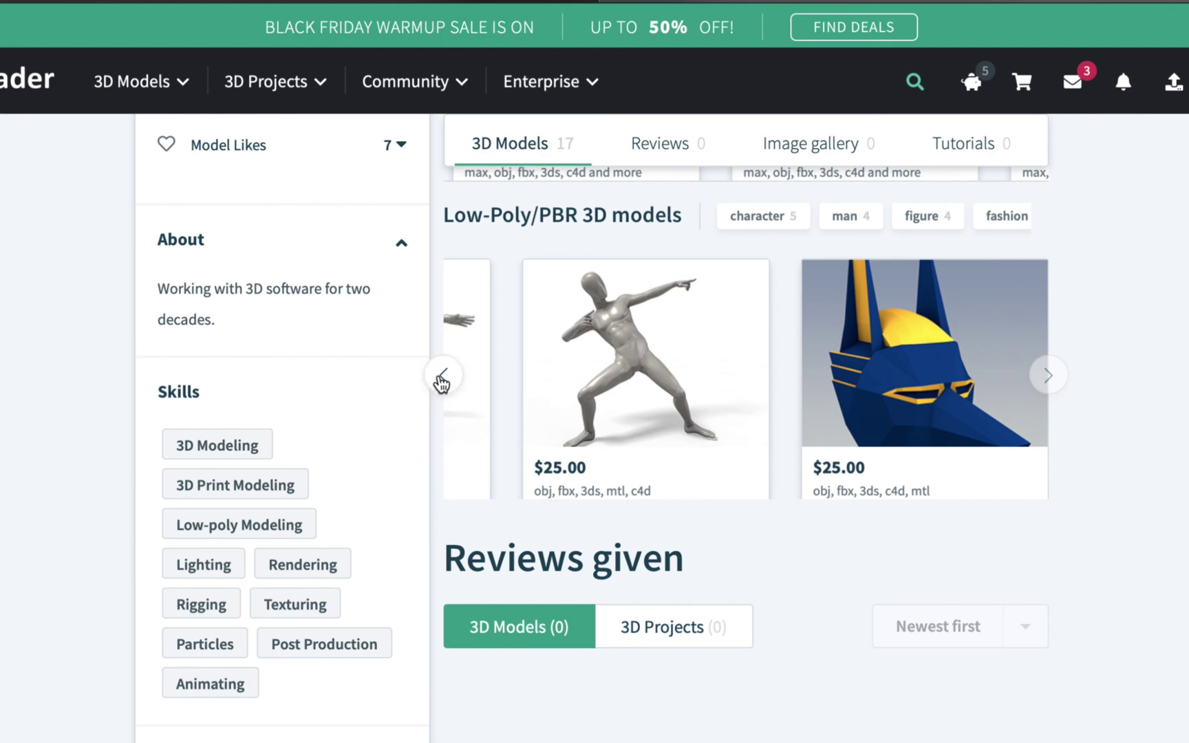
click(440, 380)
click(440, 377)
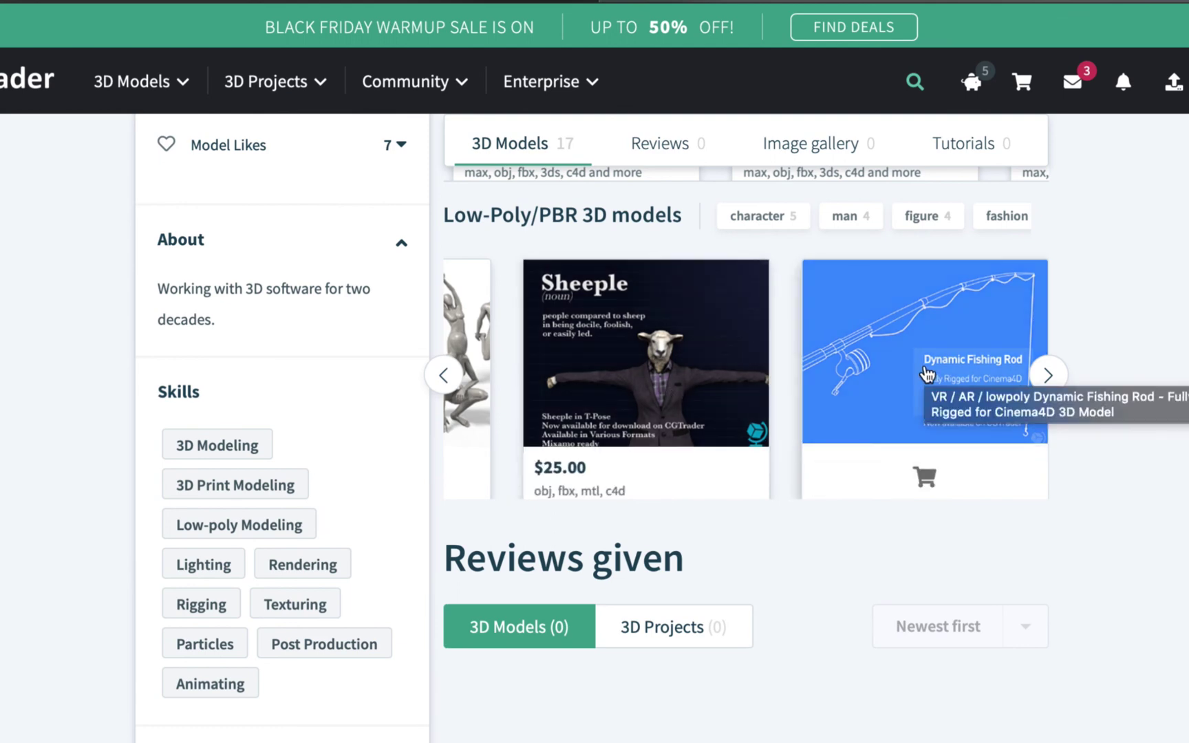
click(926, 373)
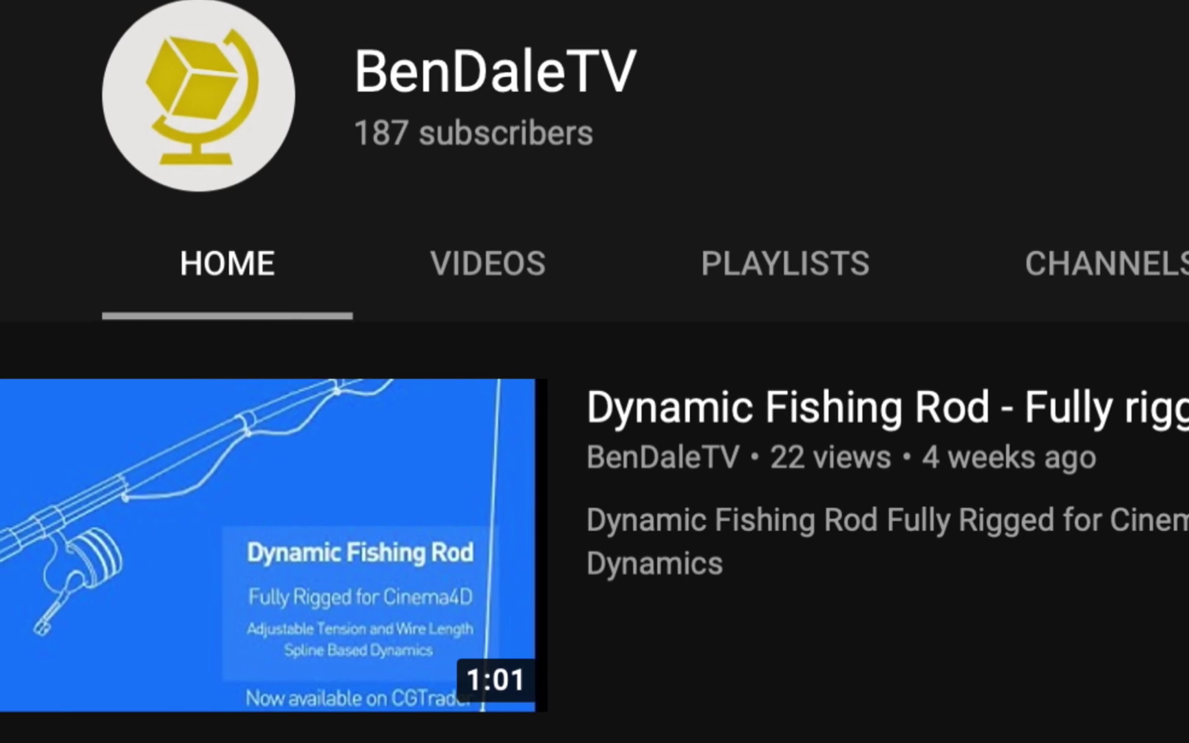
Step: Scroll the YouTube channel home down to the Created playlists row
scroll(24, 688, down, 5)
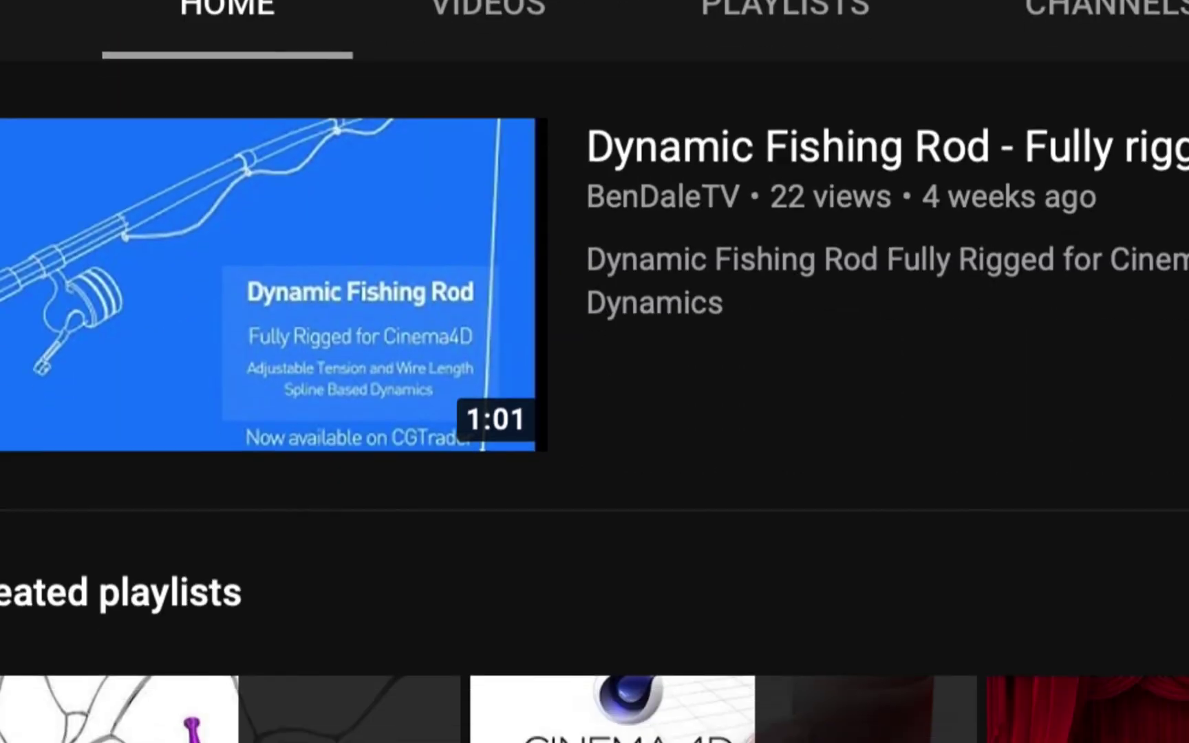